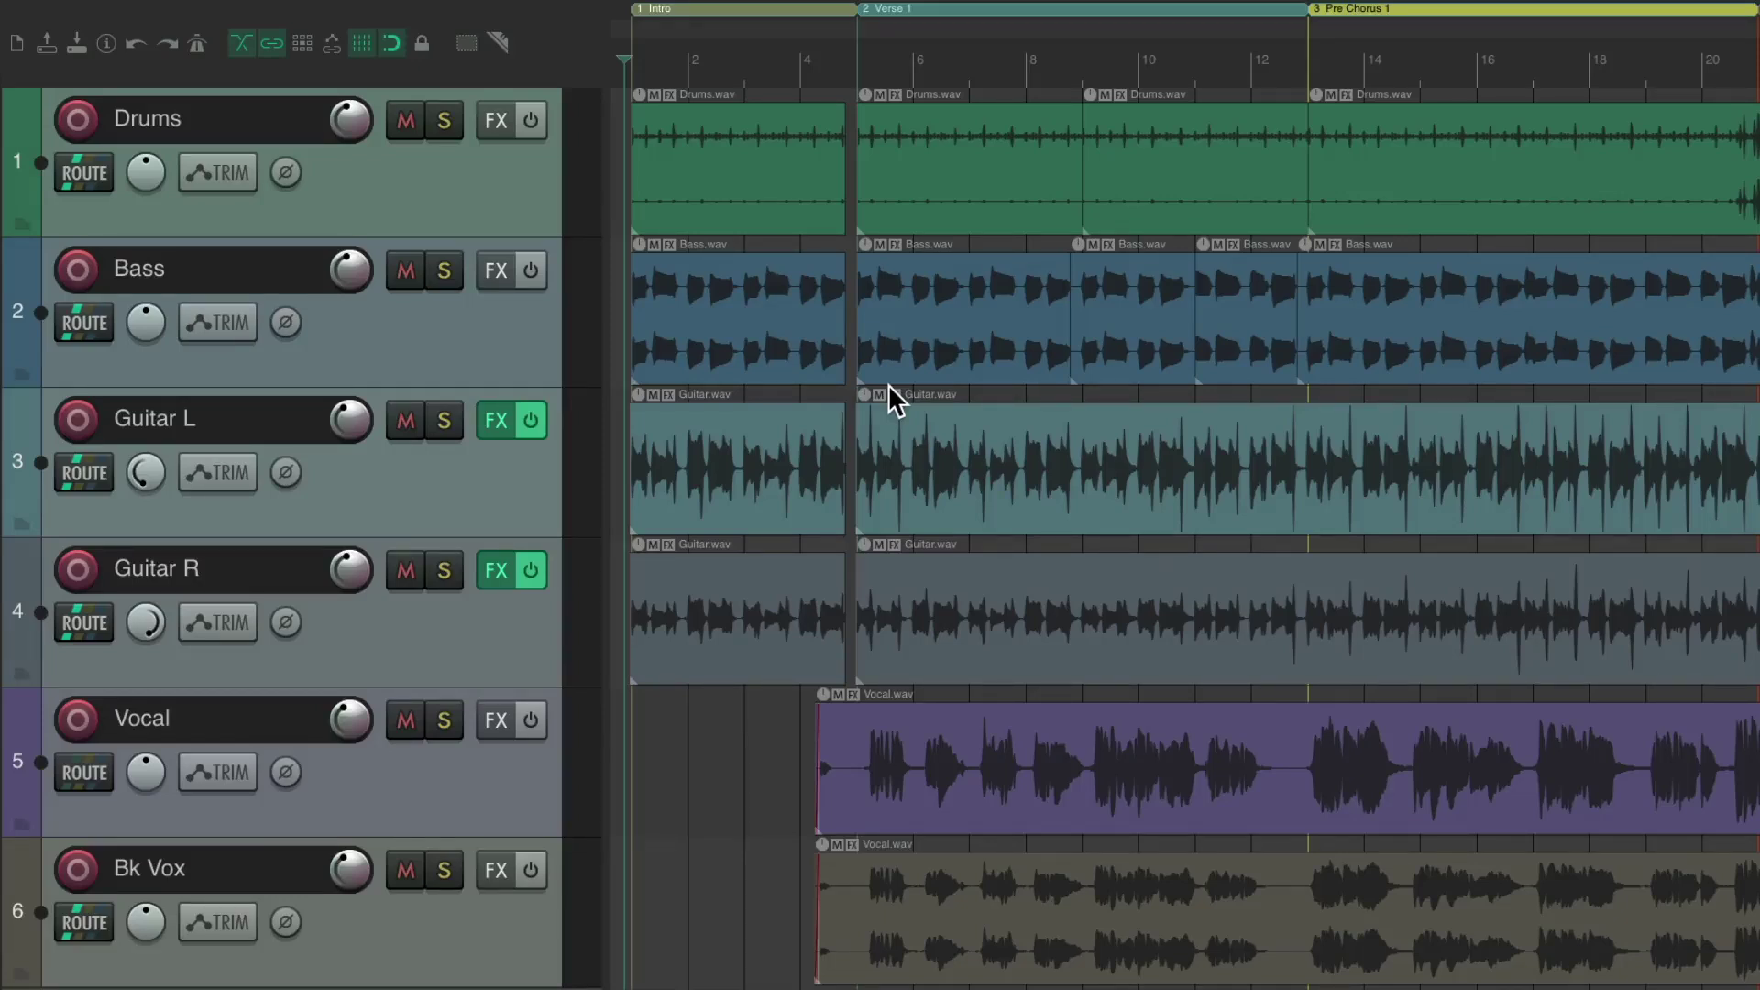
Step: Play and stop the song's opening, then zoom in horizontally on the intro bars
key("space")
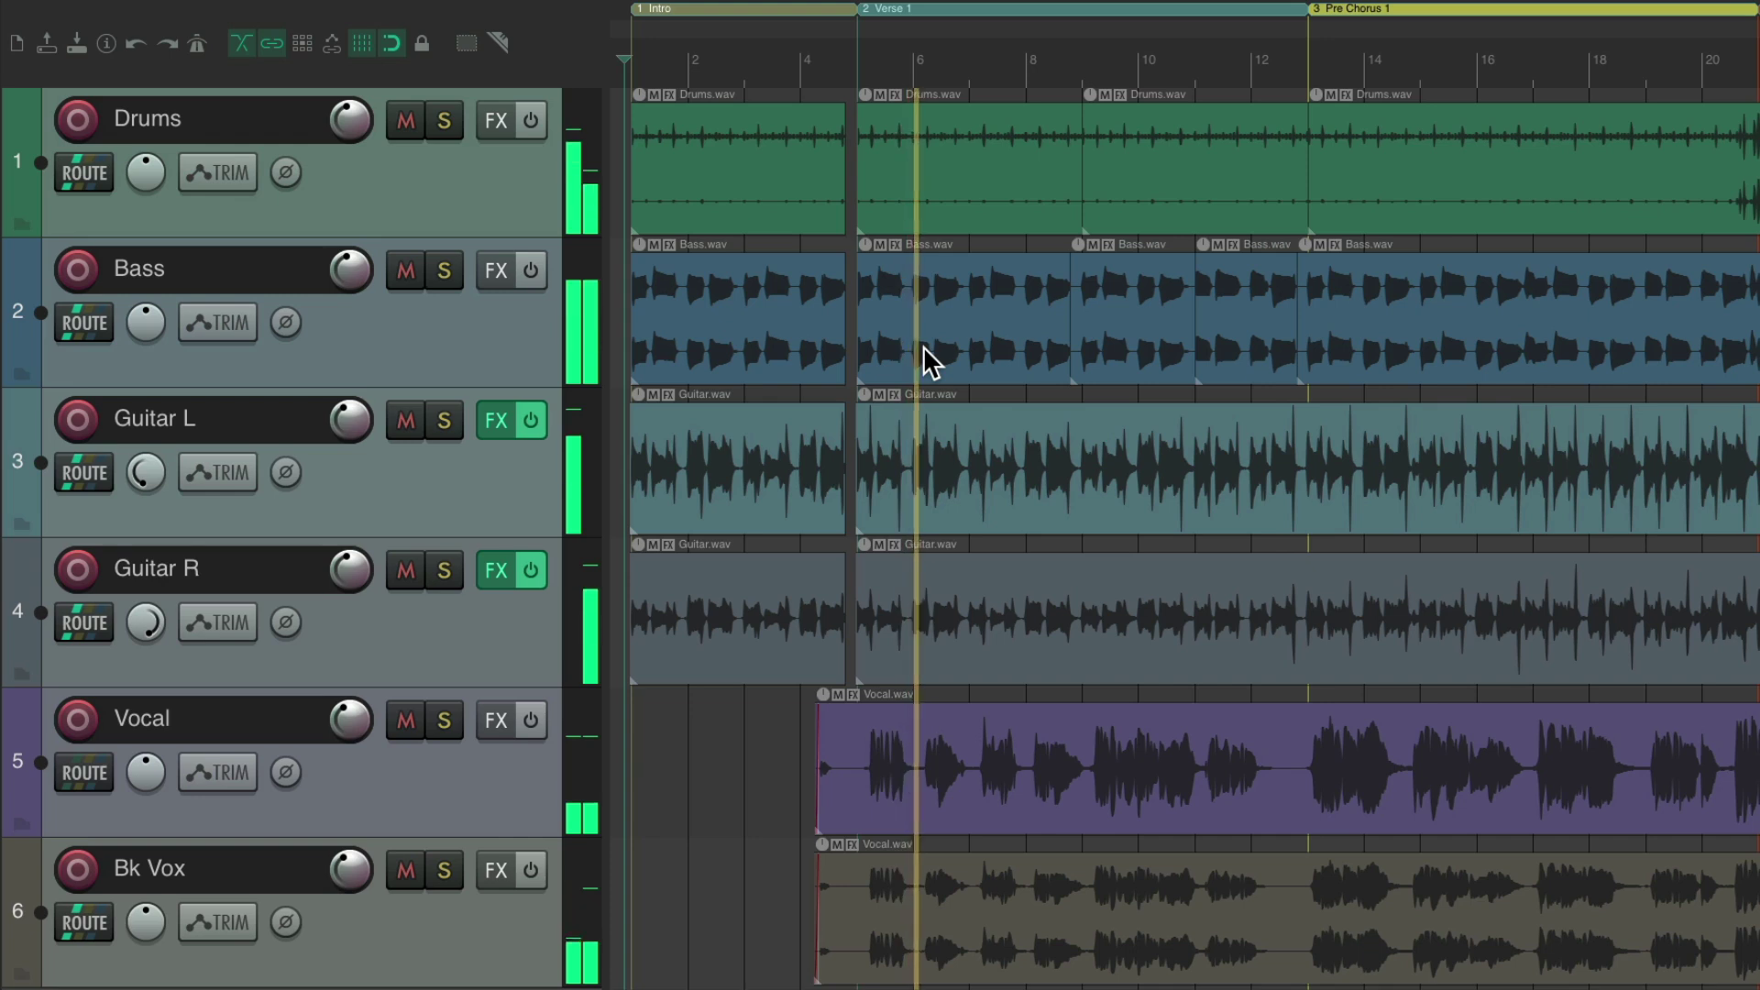
key("space")
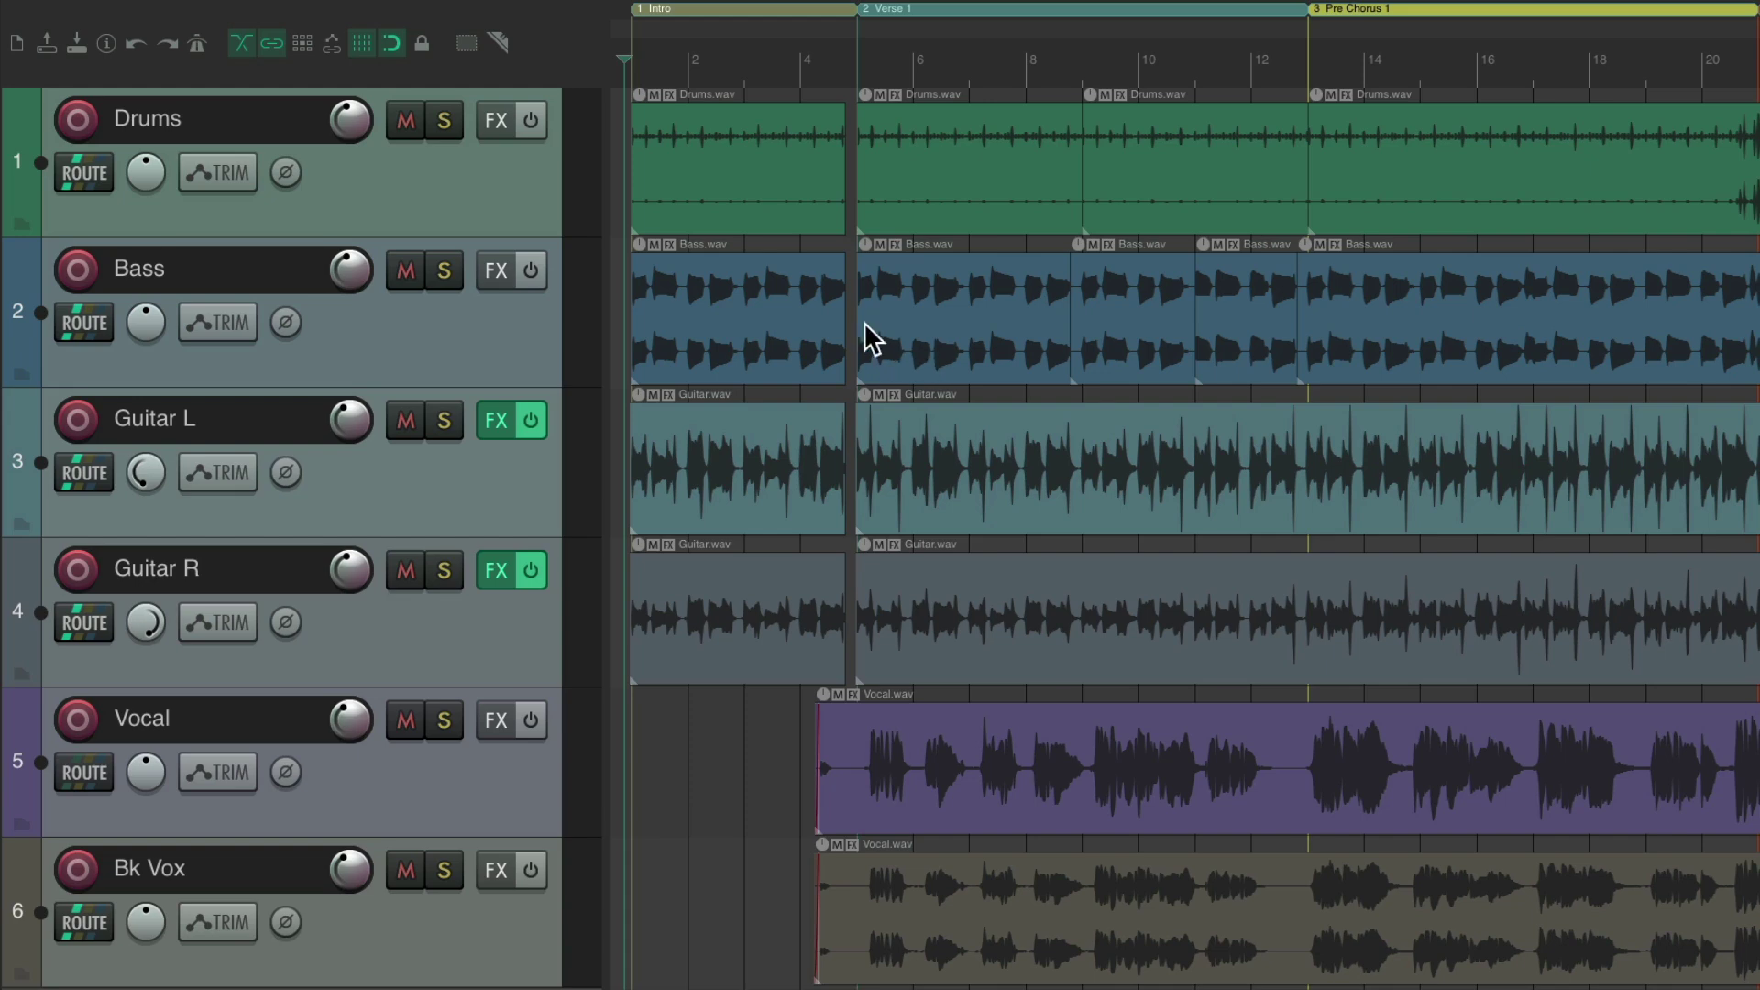
scroll(624, 298, "up", 3)
scroll(642, 302, "up", 2)
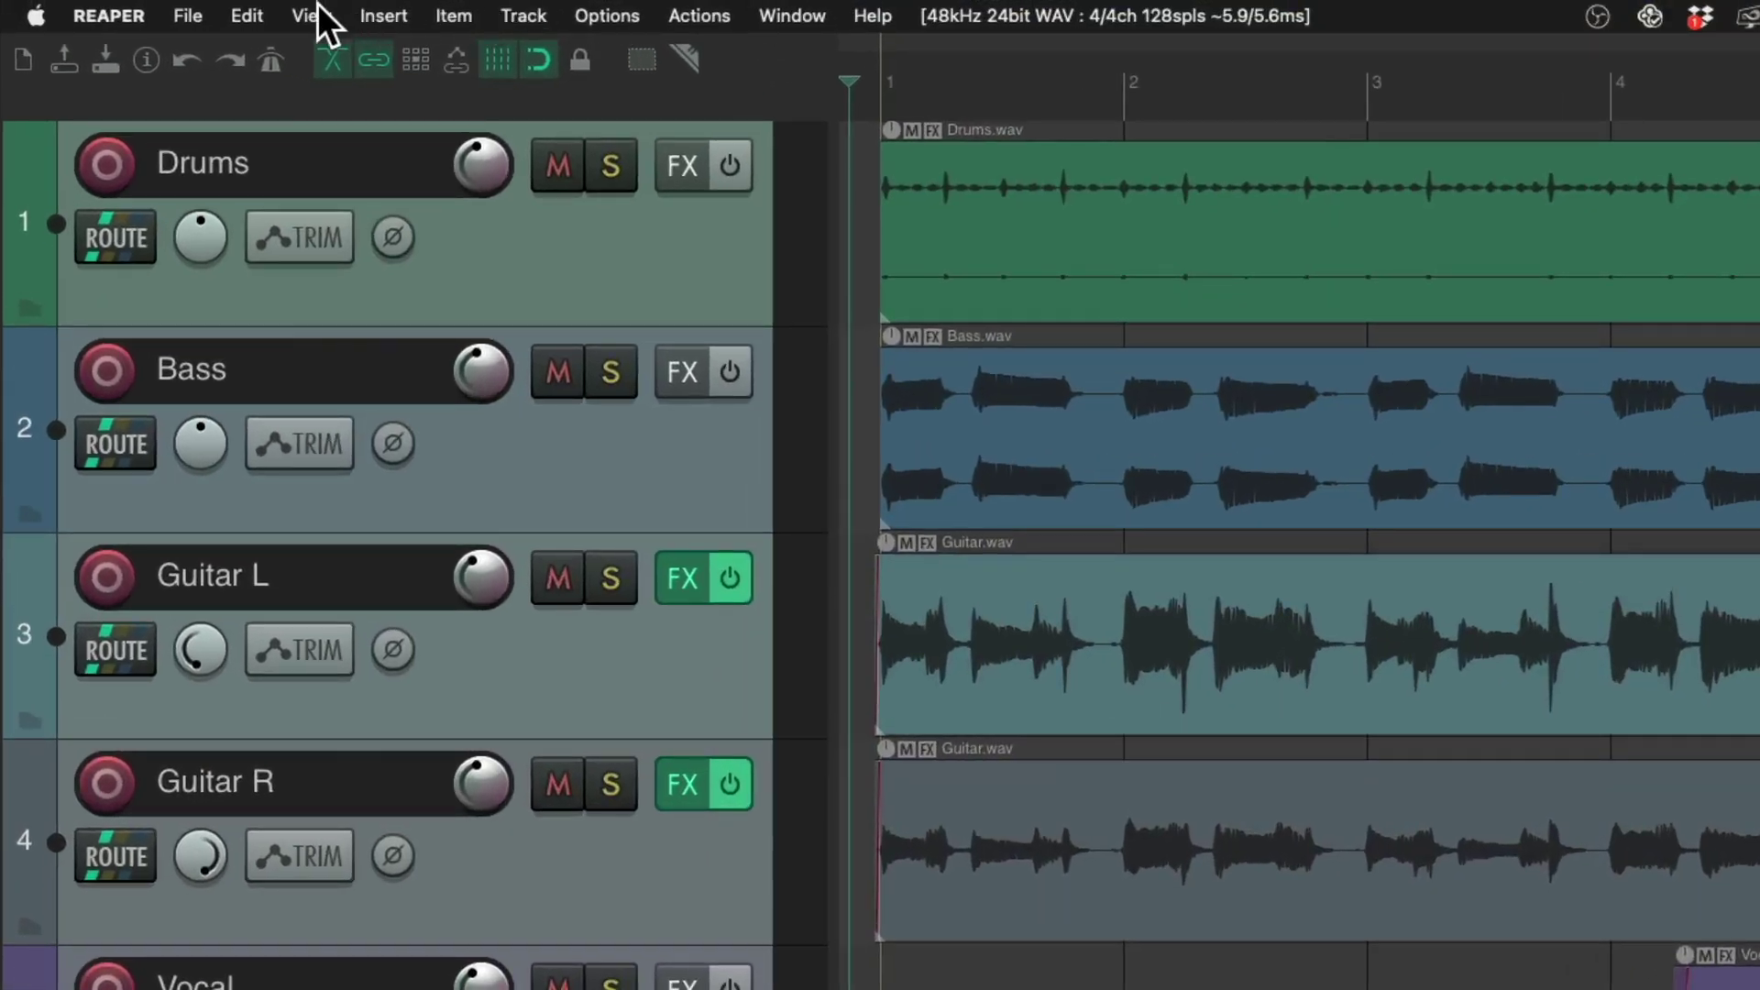
Step: Show the master track and play the mix, muting then unmuting the master output
left_click(317, 5)
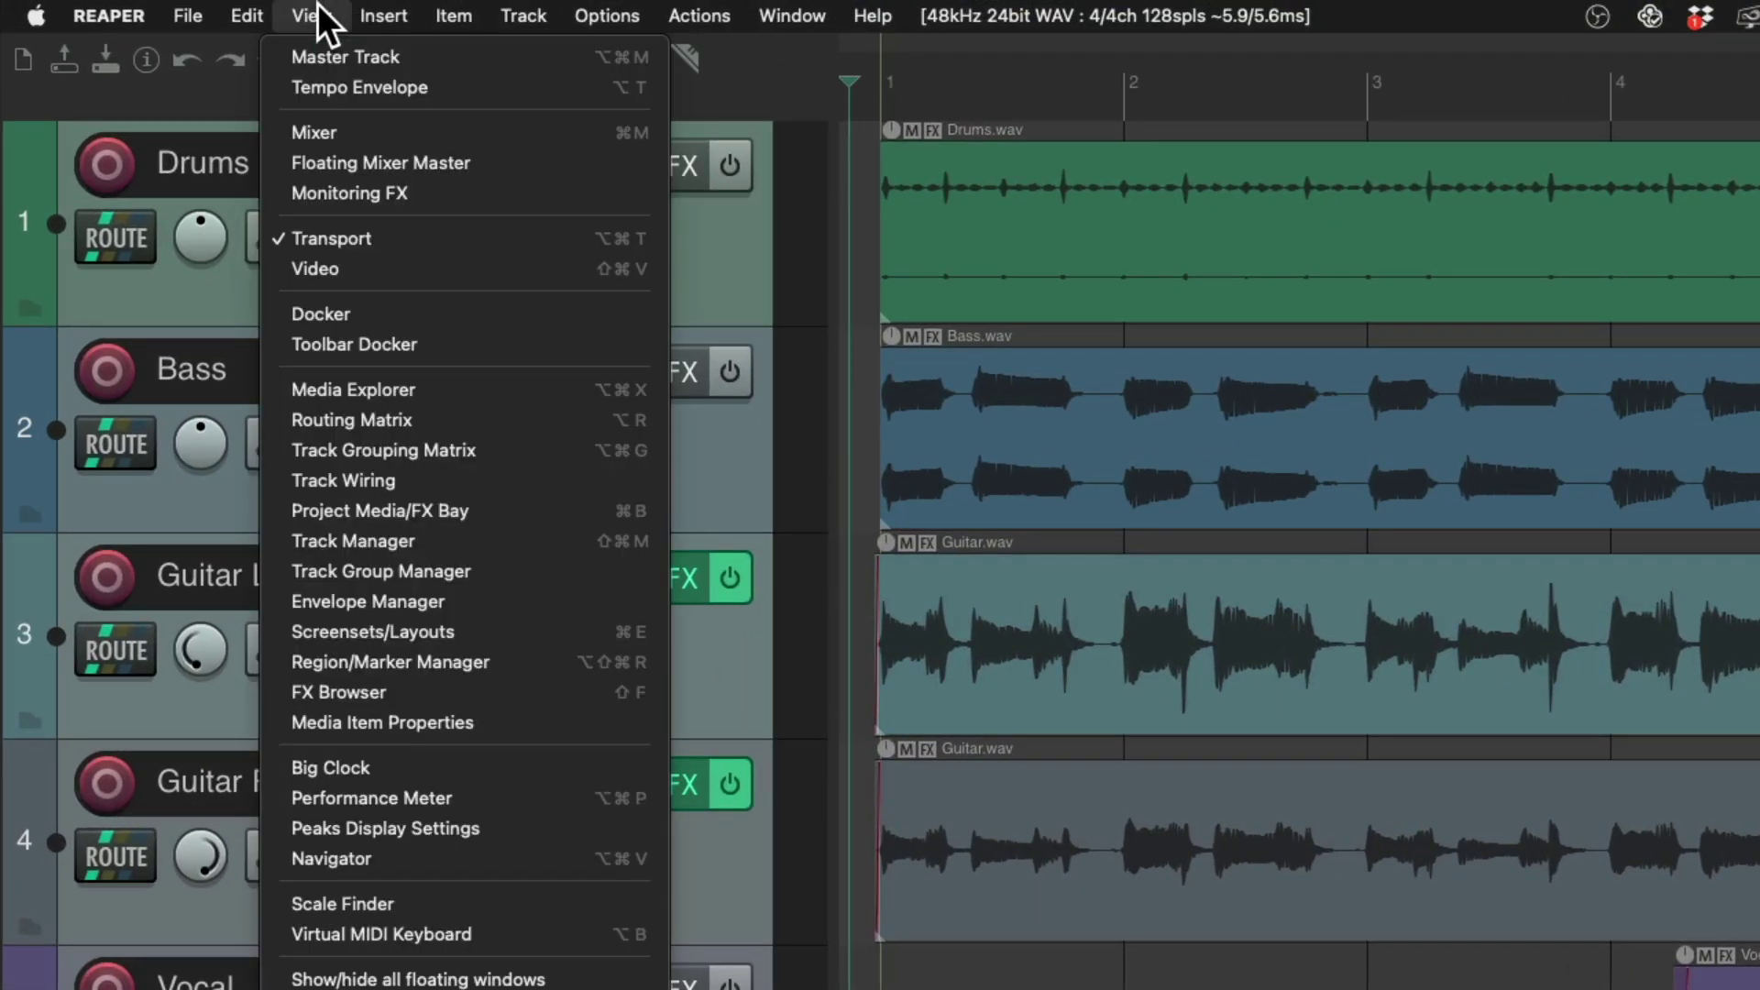
left_click(279, 63)
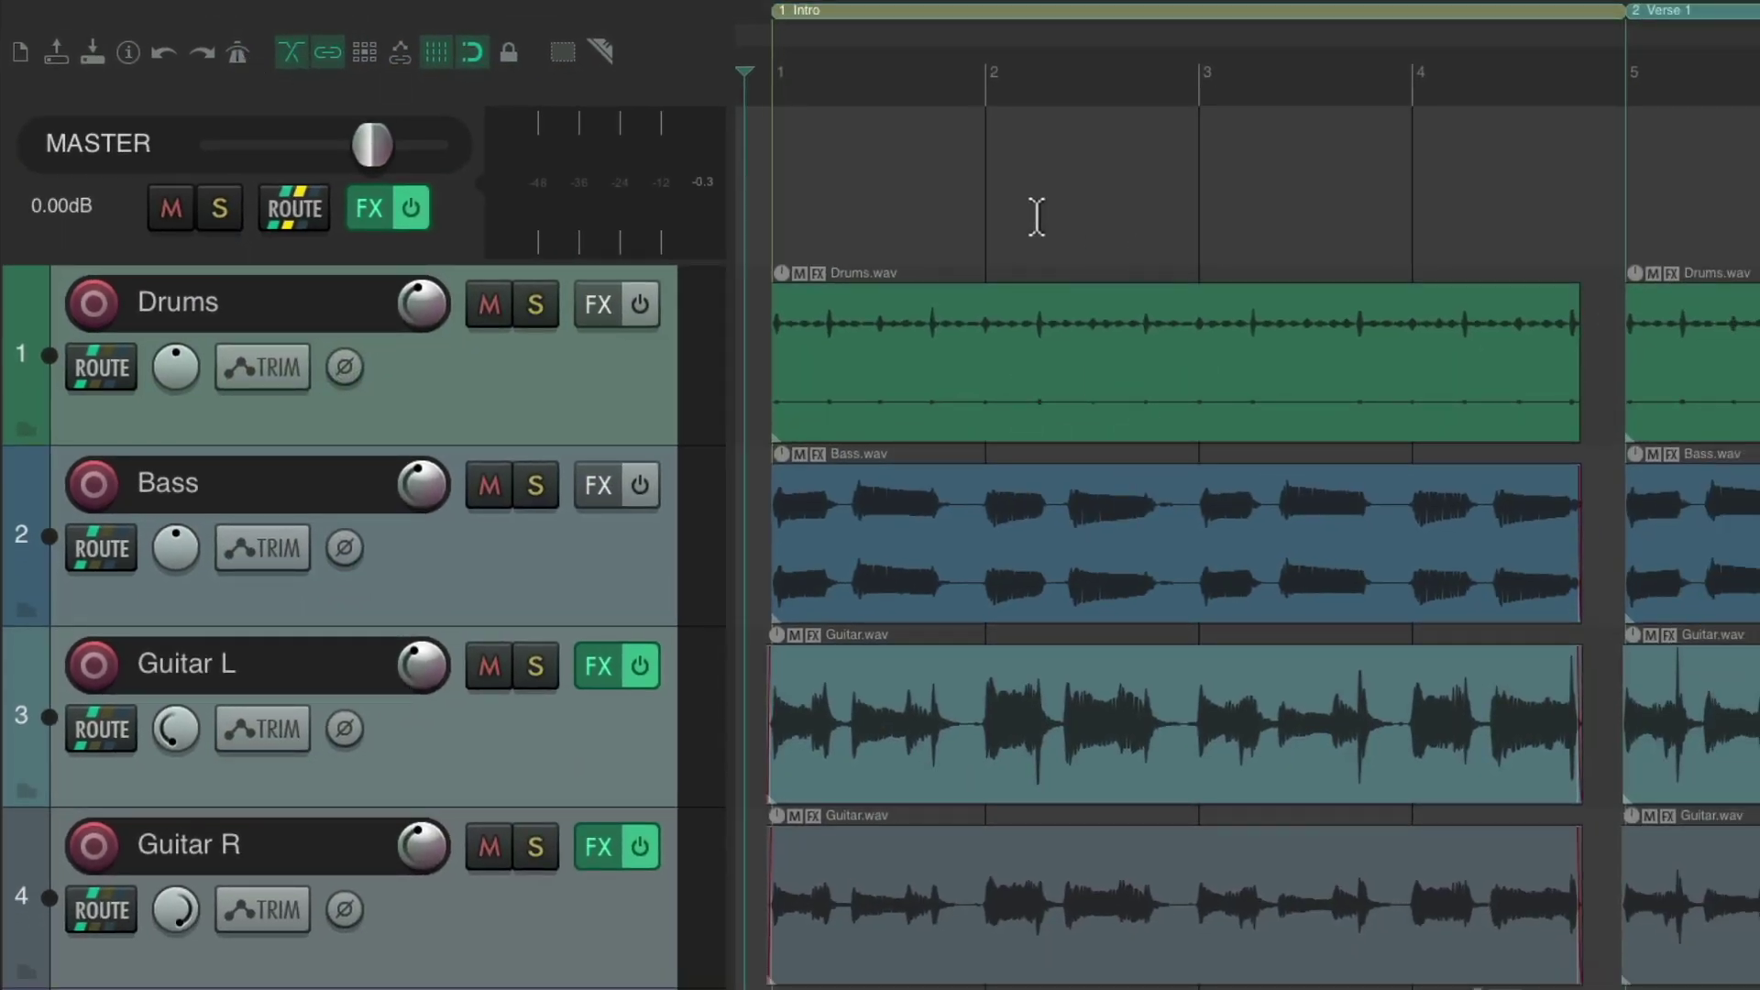
key("space")
left_click(172, 210)
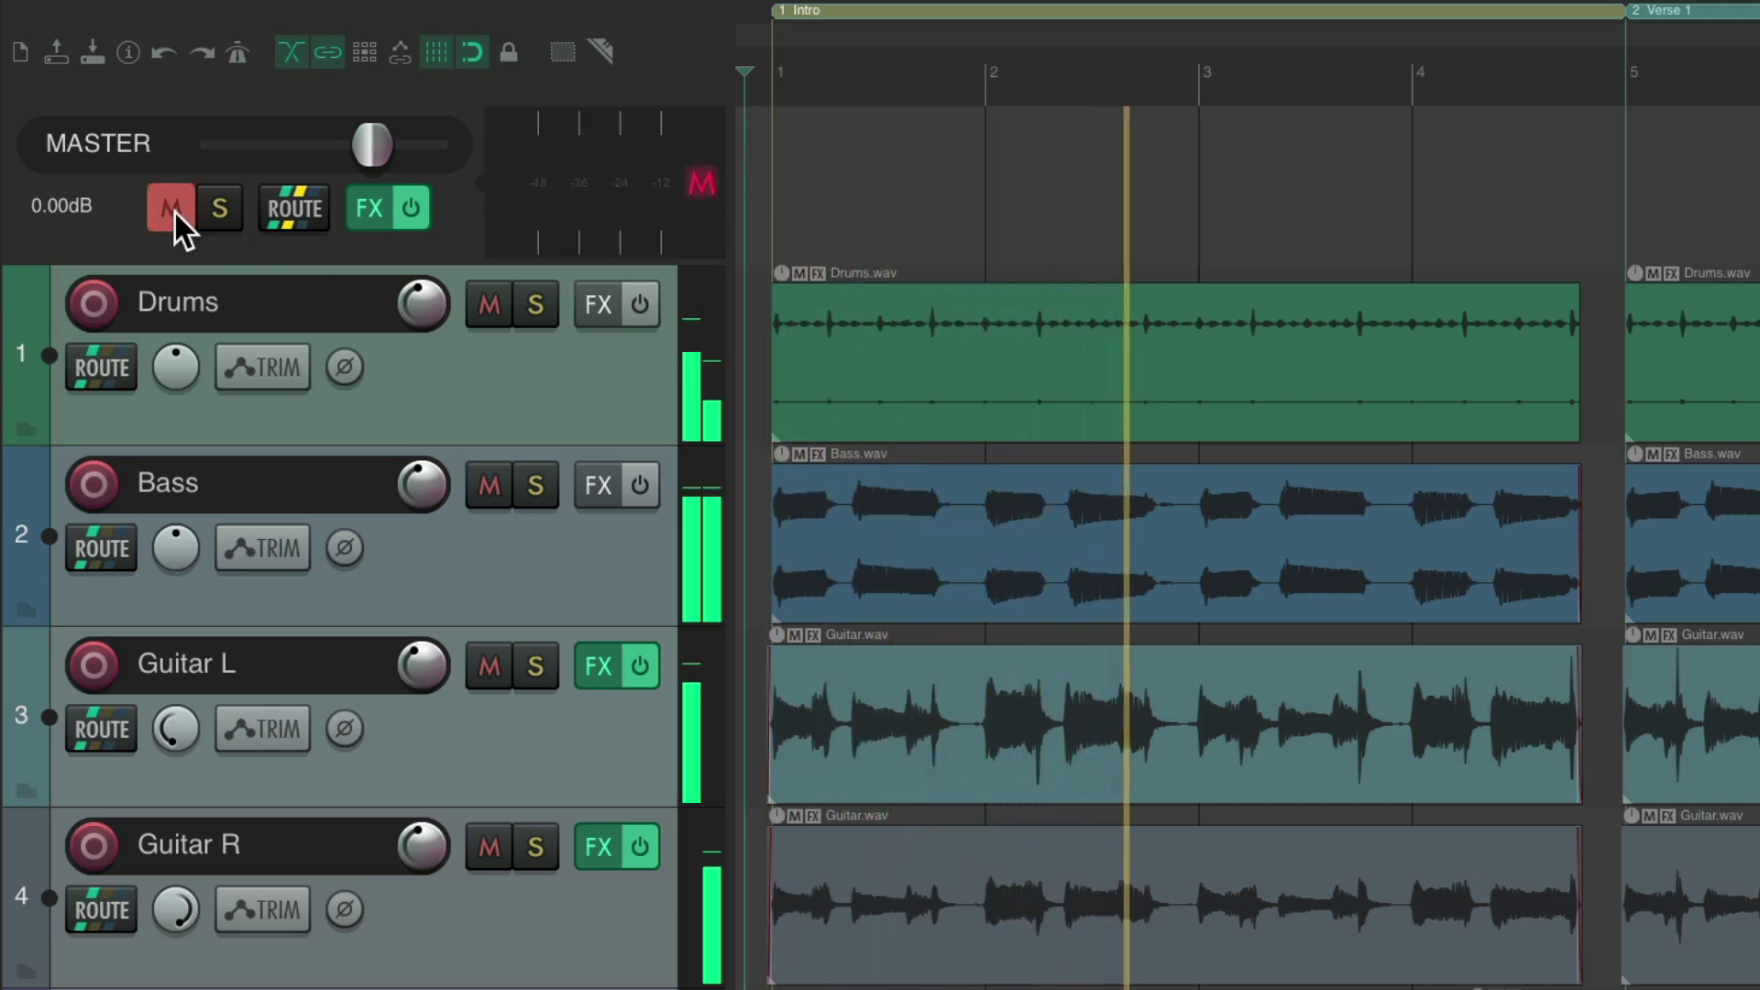
left_click(173, 209)
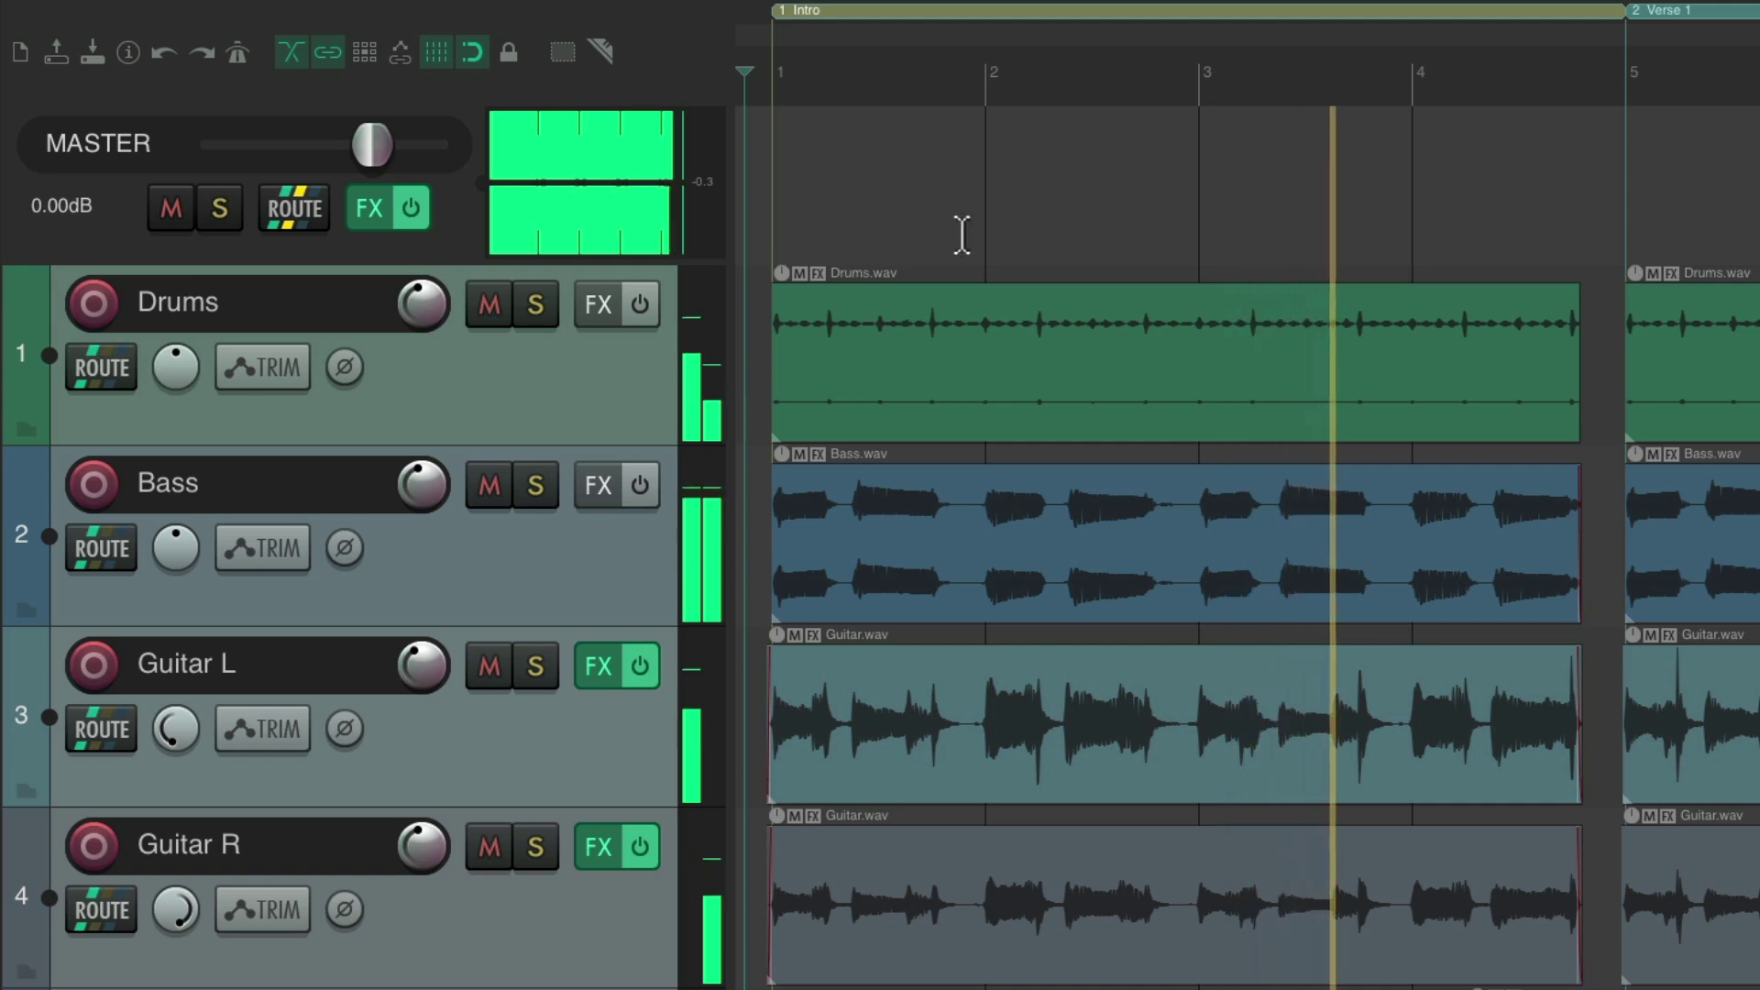
Step: Stop playback and bring up the master track's Volume envelope lane
key("space")
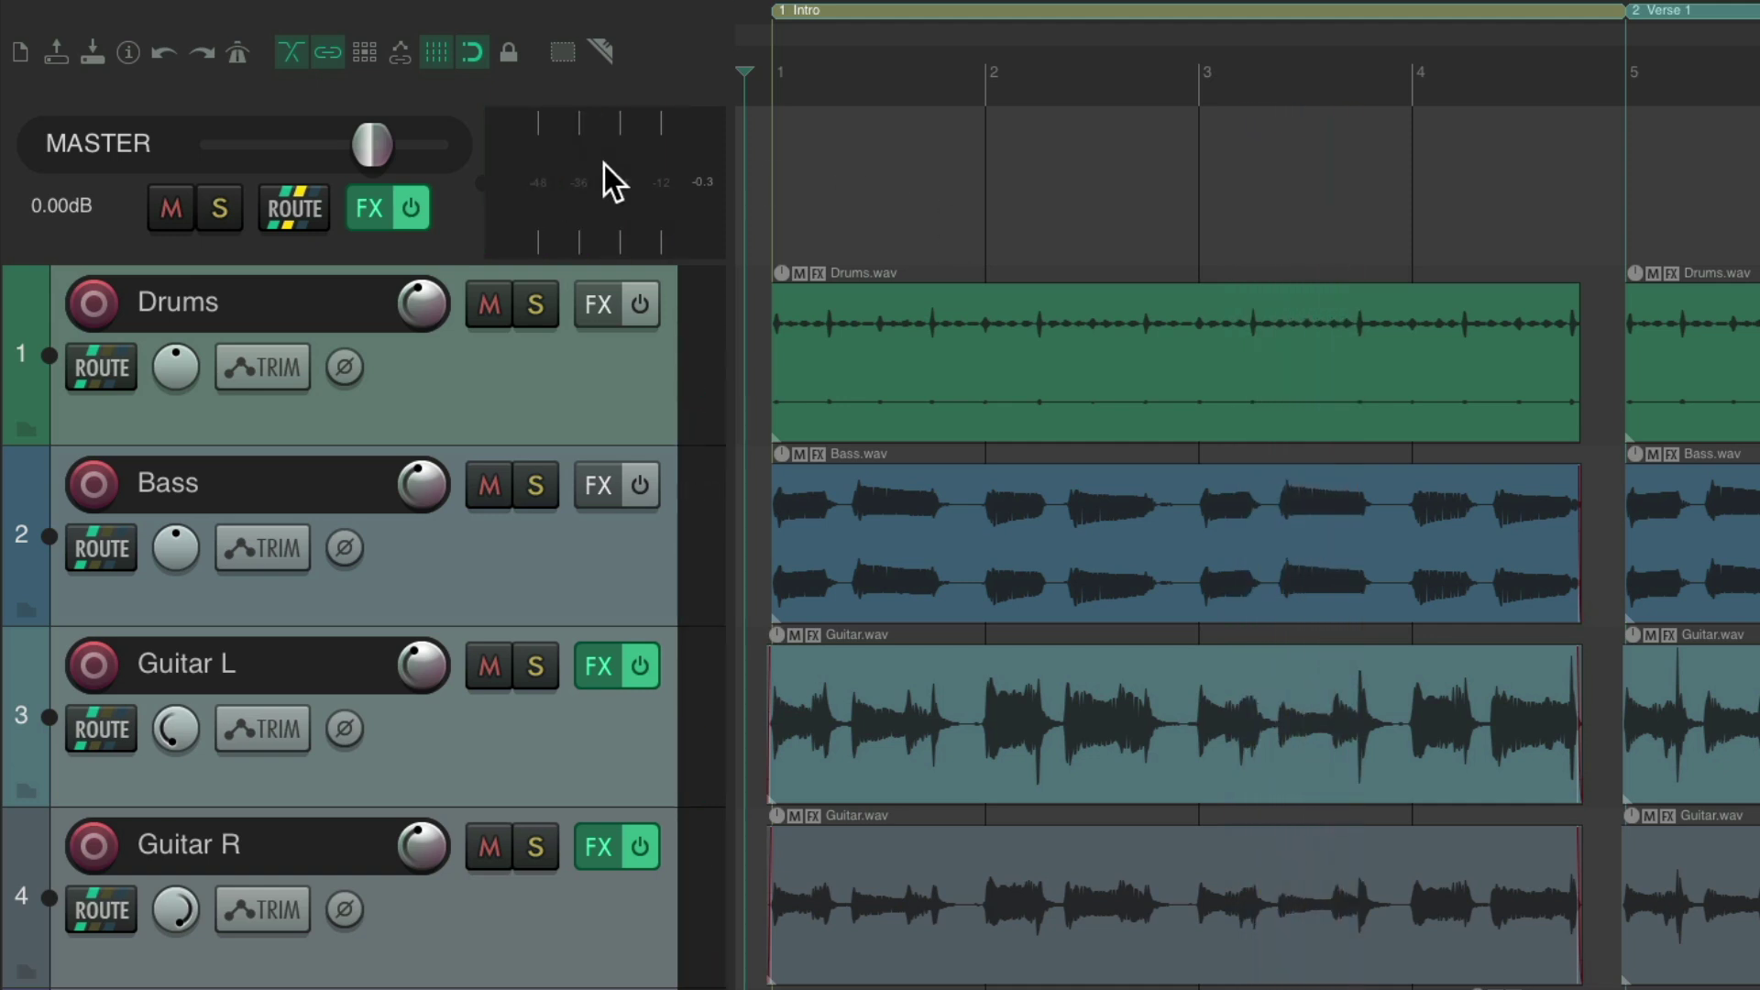
left_click(455, 213)
key("v")
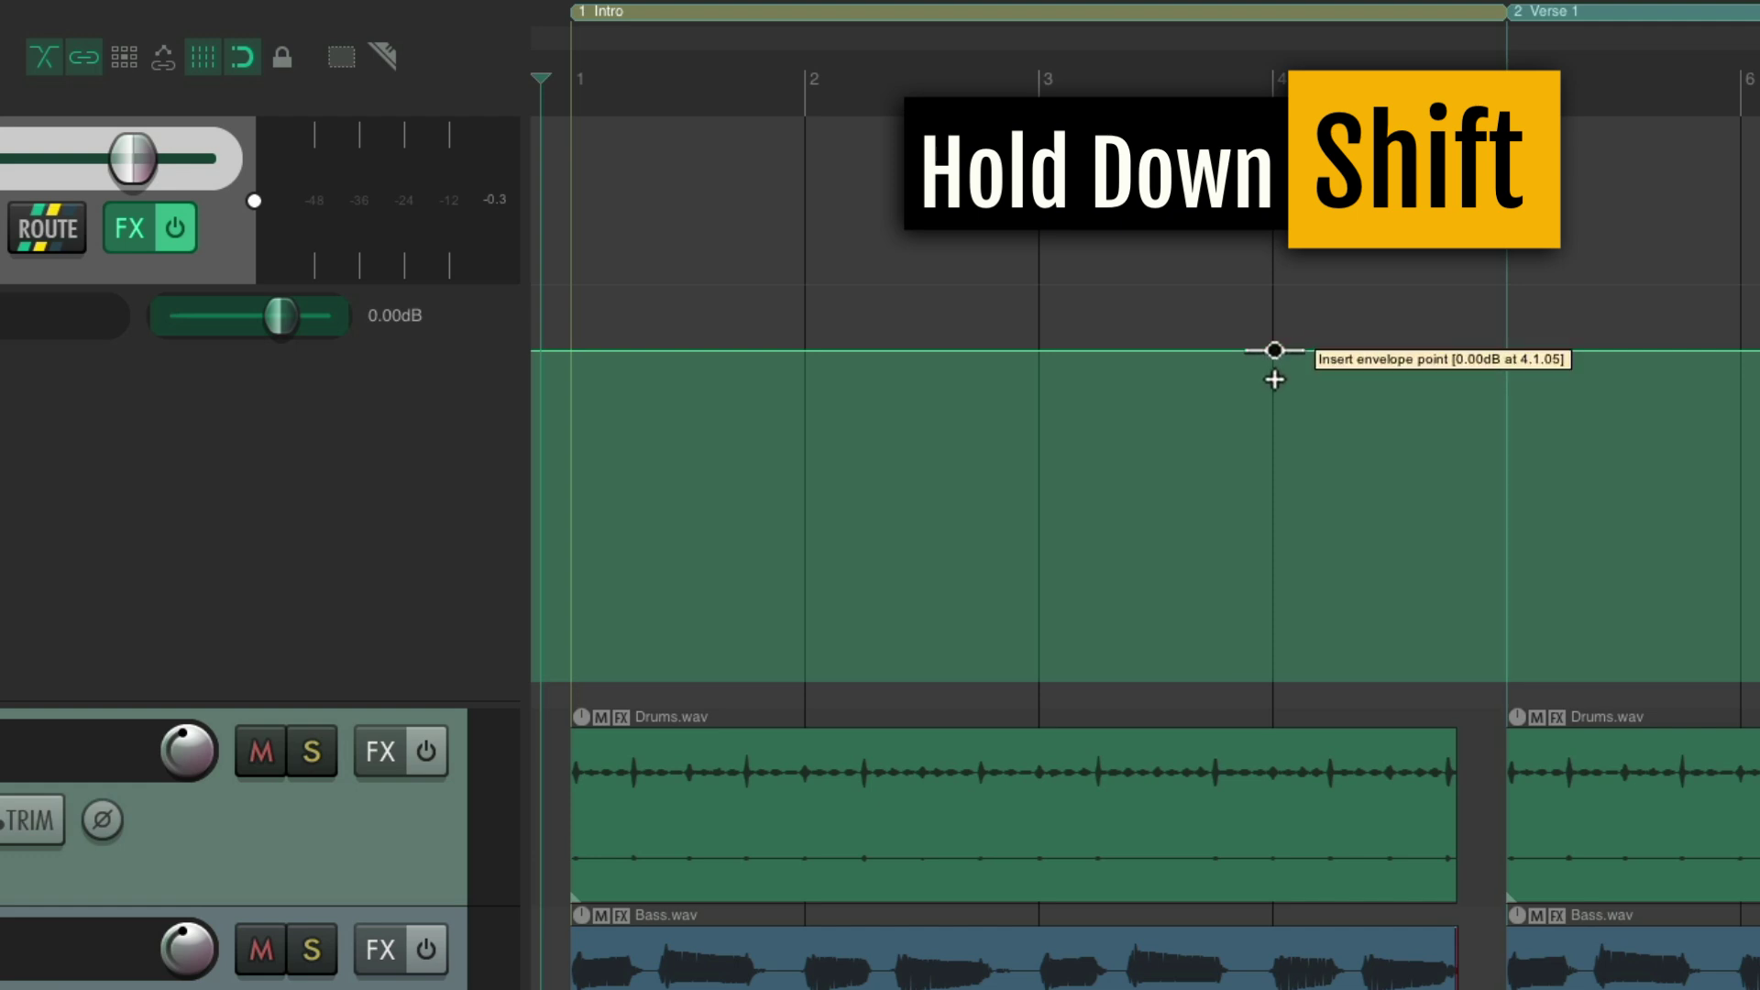
Step: Add volume points at bars 4 and 1, drop bar 1 to silence, and remove the earlier point
left_click(1274, 349, "shift")
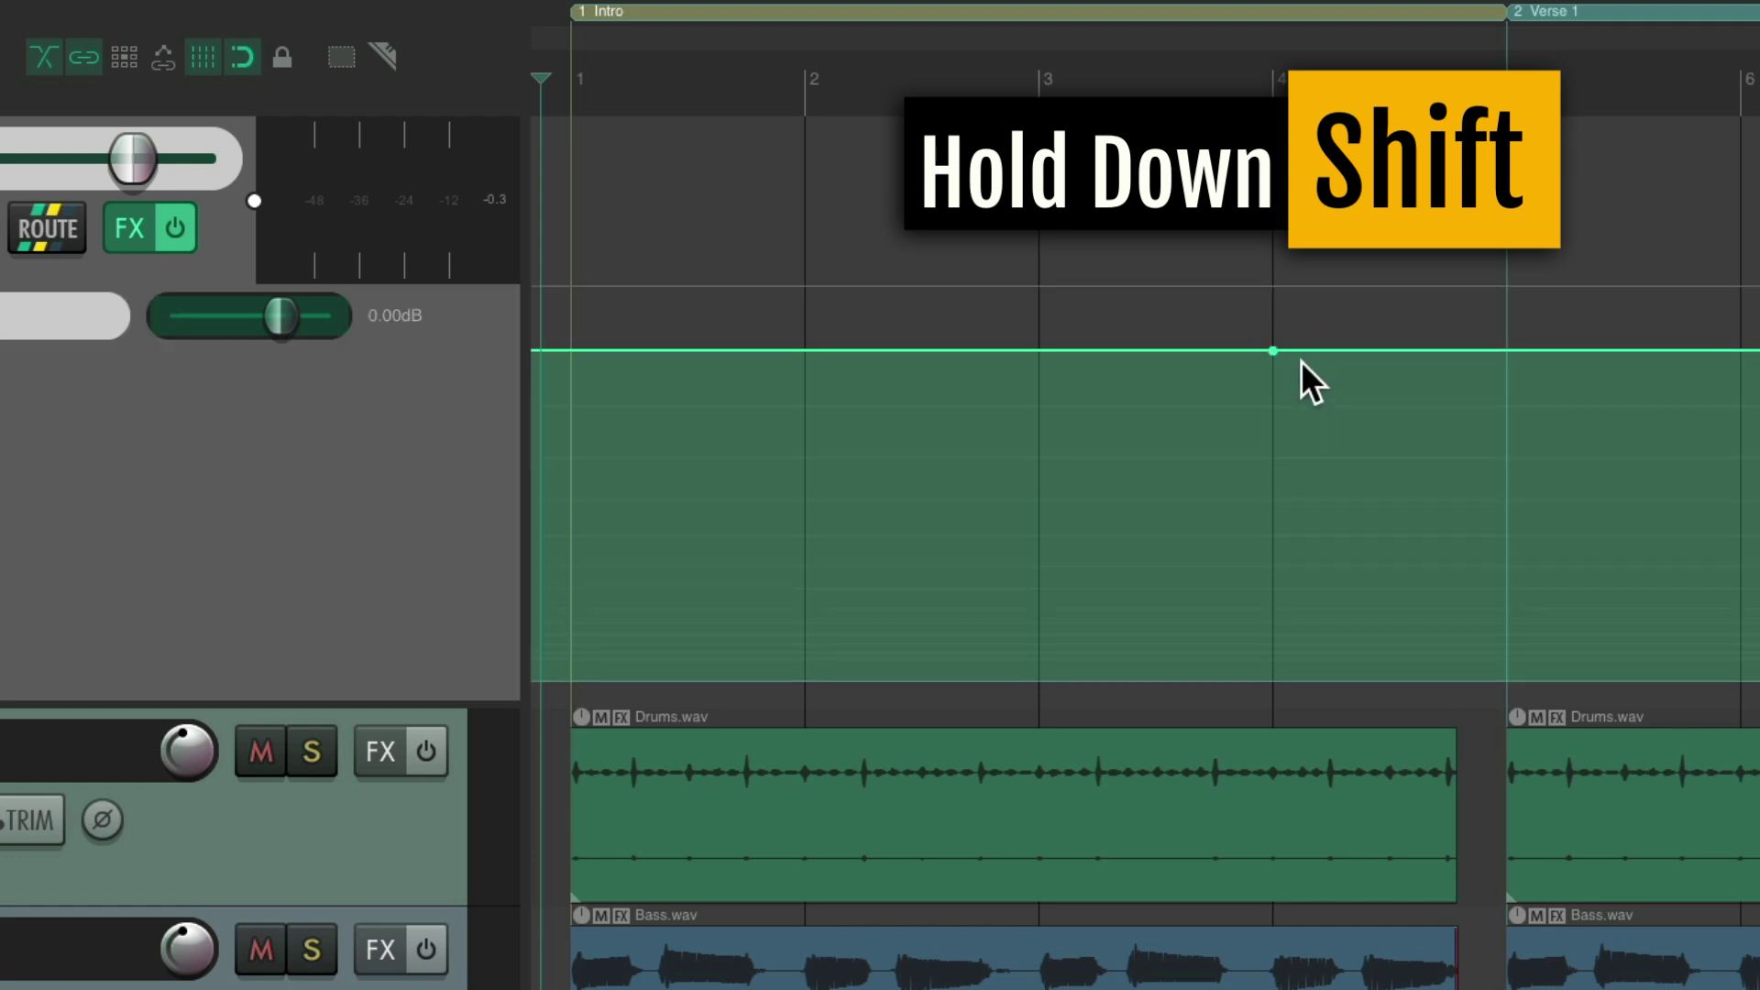
left_click(573, 354)
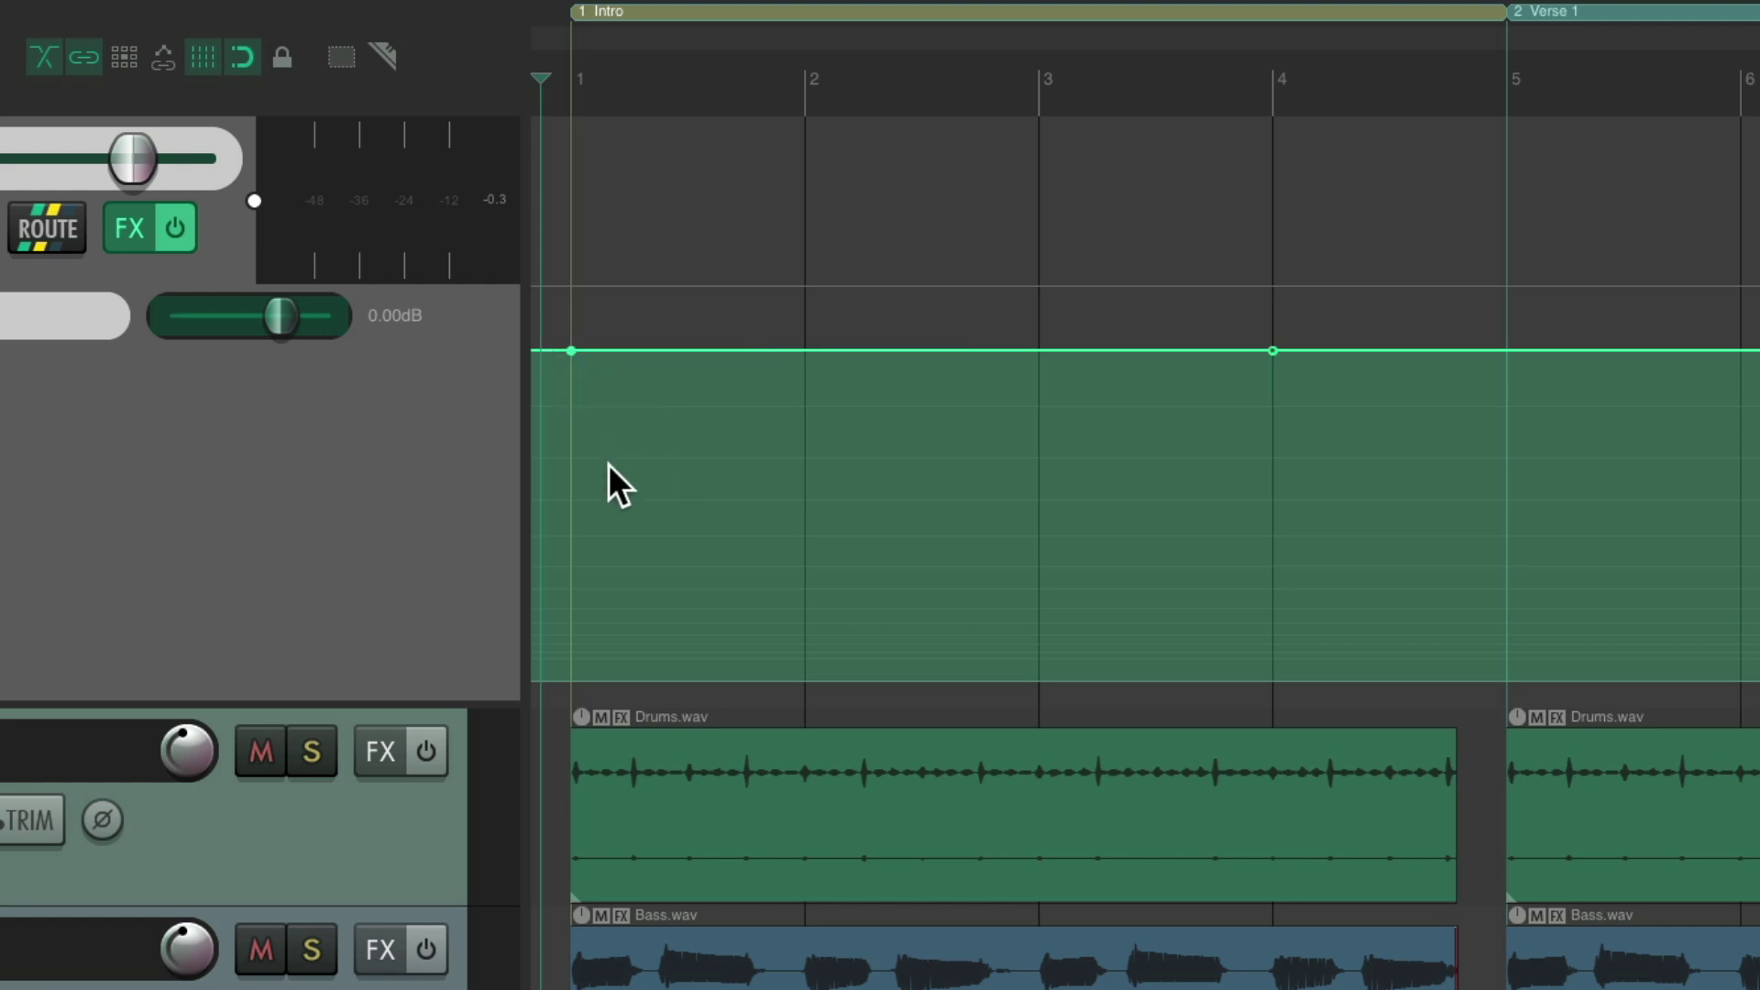
left_click_drag(570, 352, 572, 917)
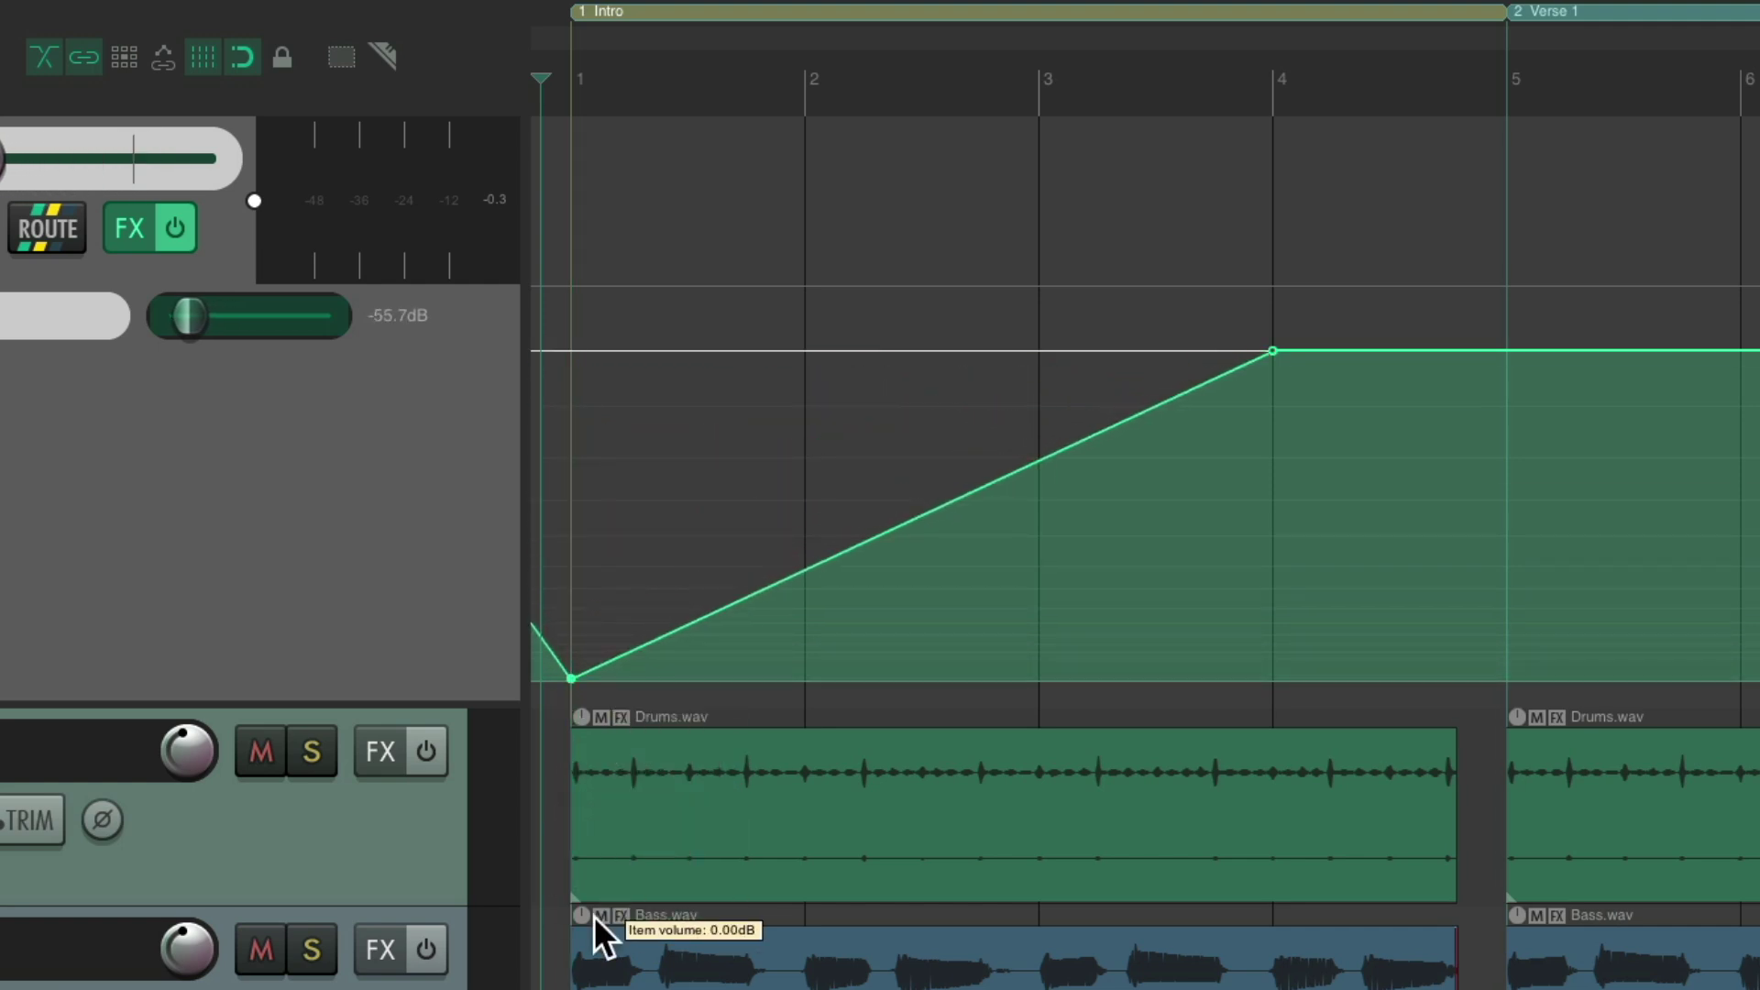
scroll(883, 572, "left", 5)
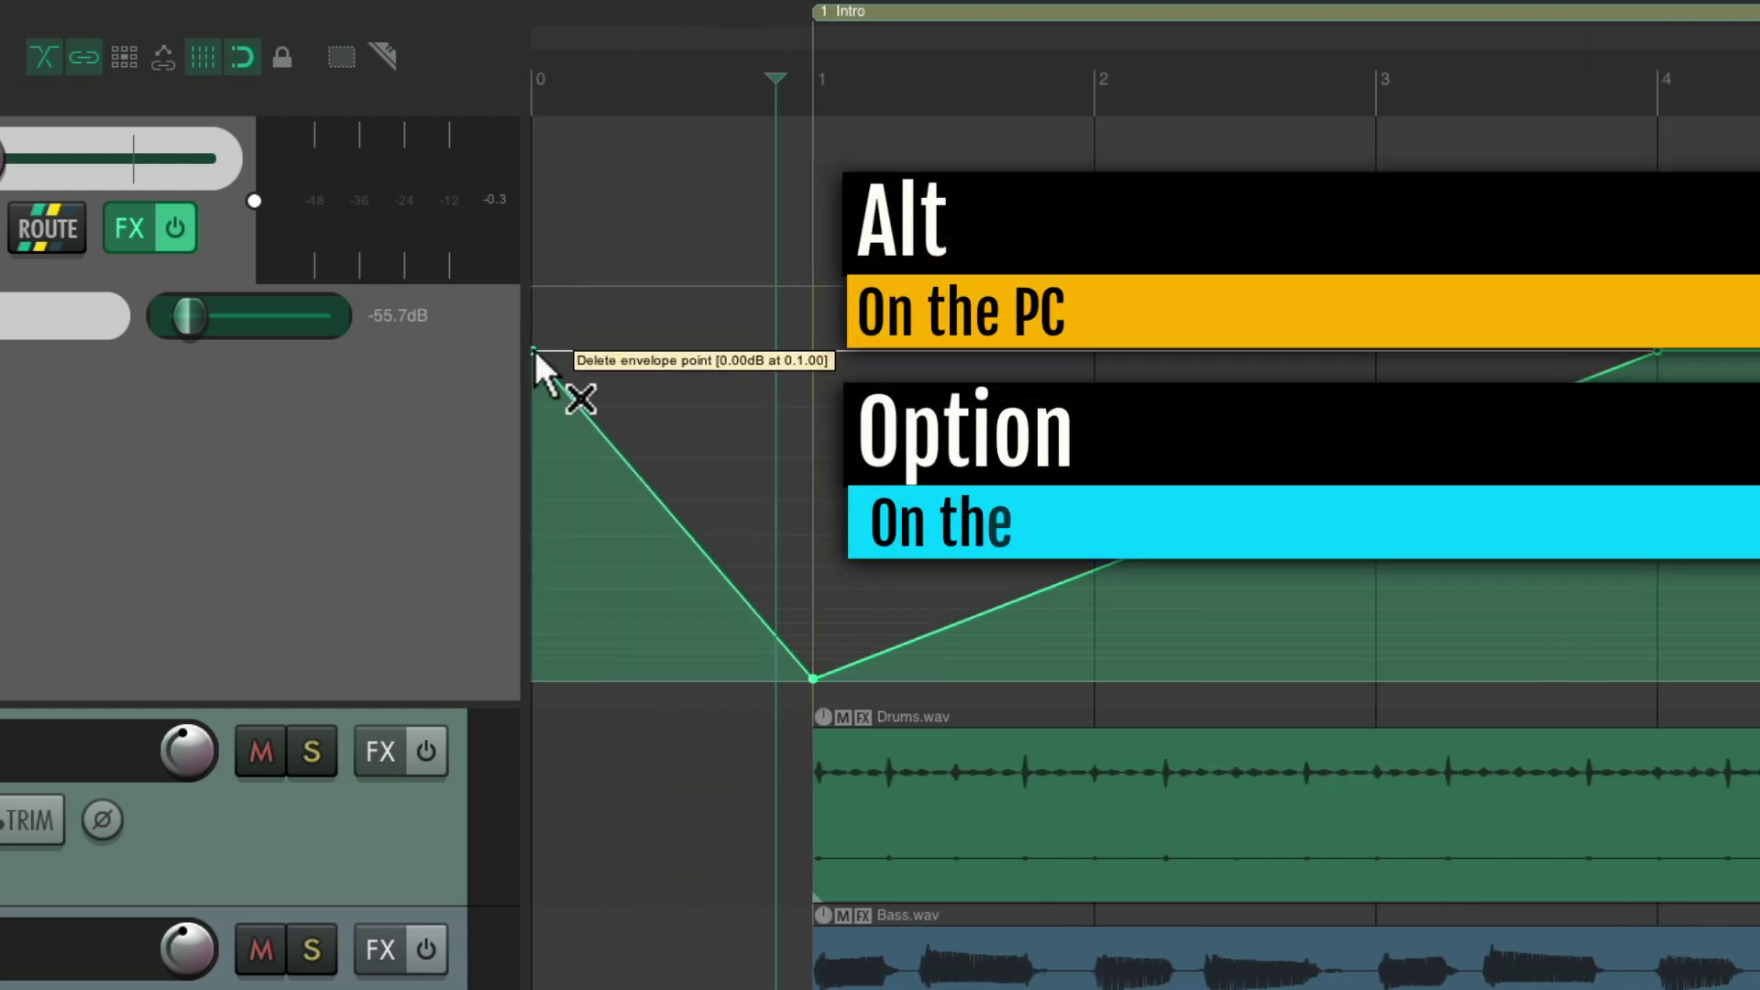
left_click(534, 350, "alt")
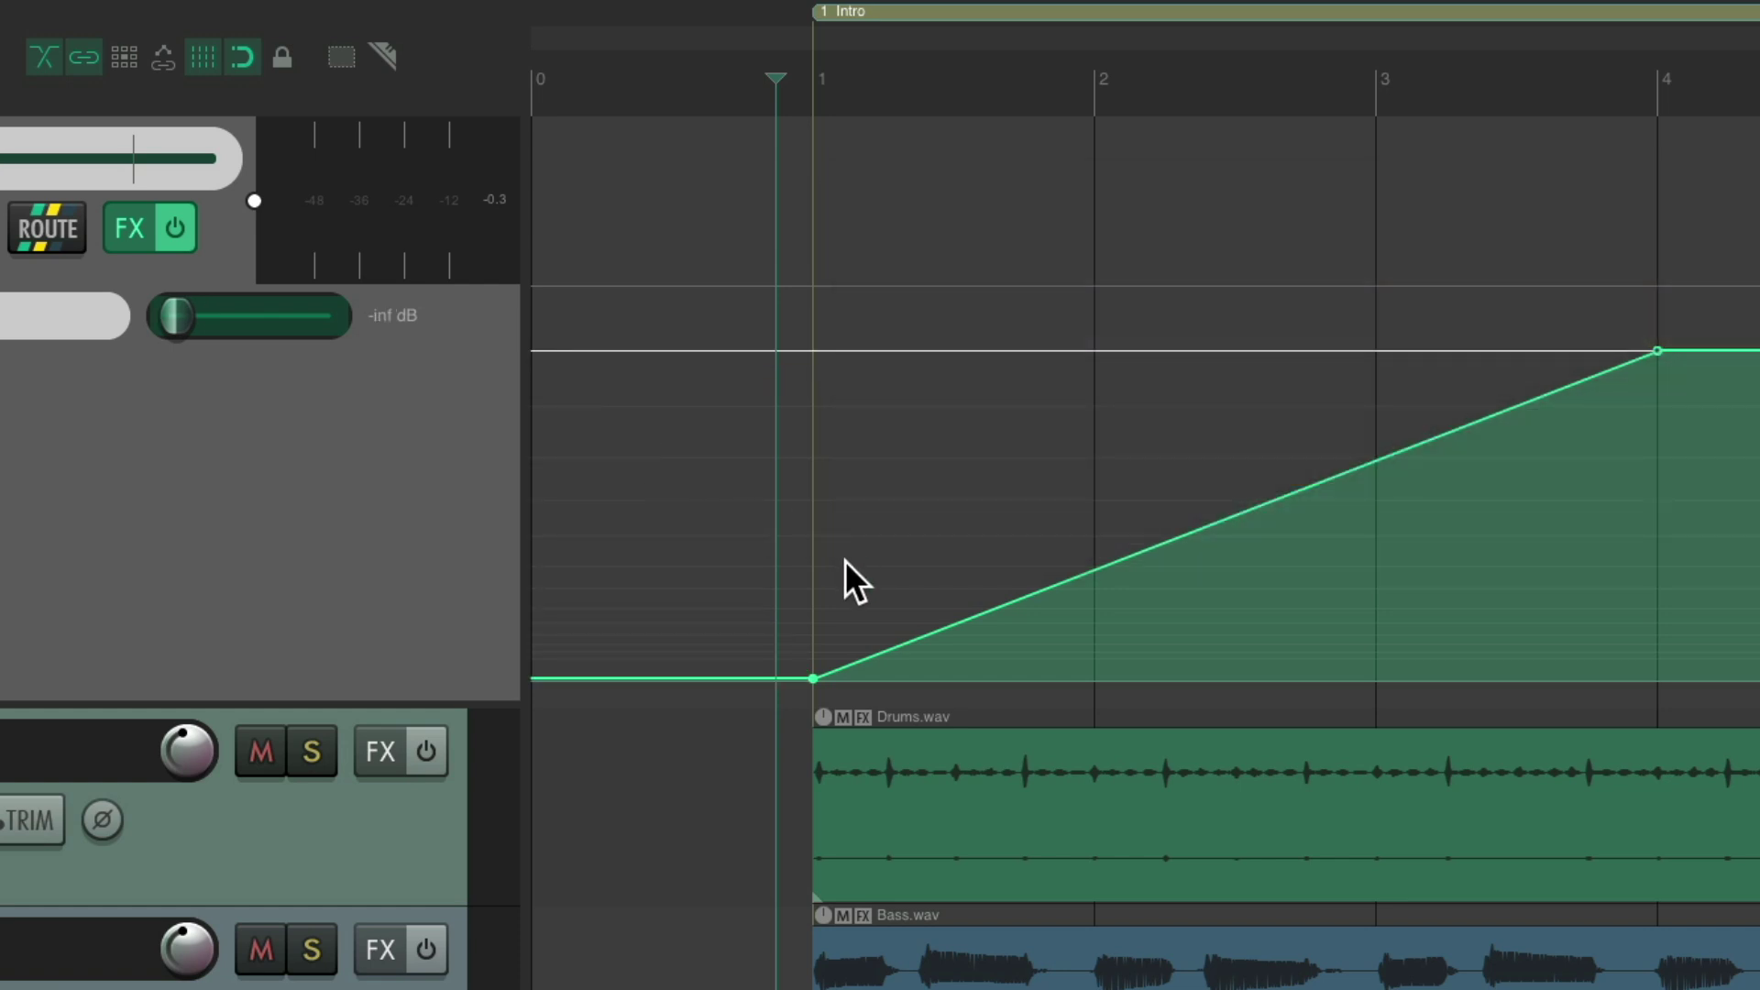
scroll(978, 554, "down", 2)
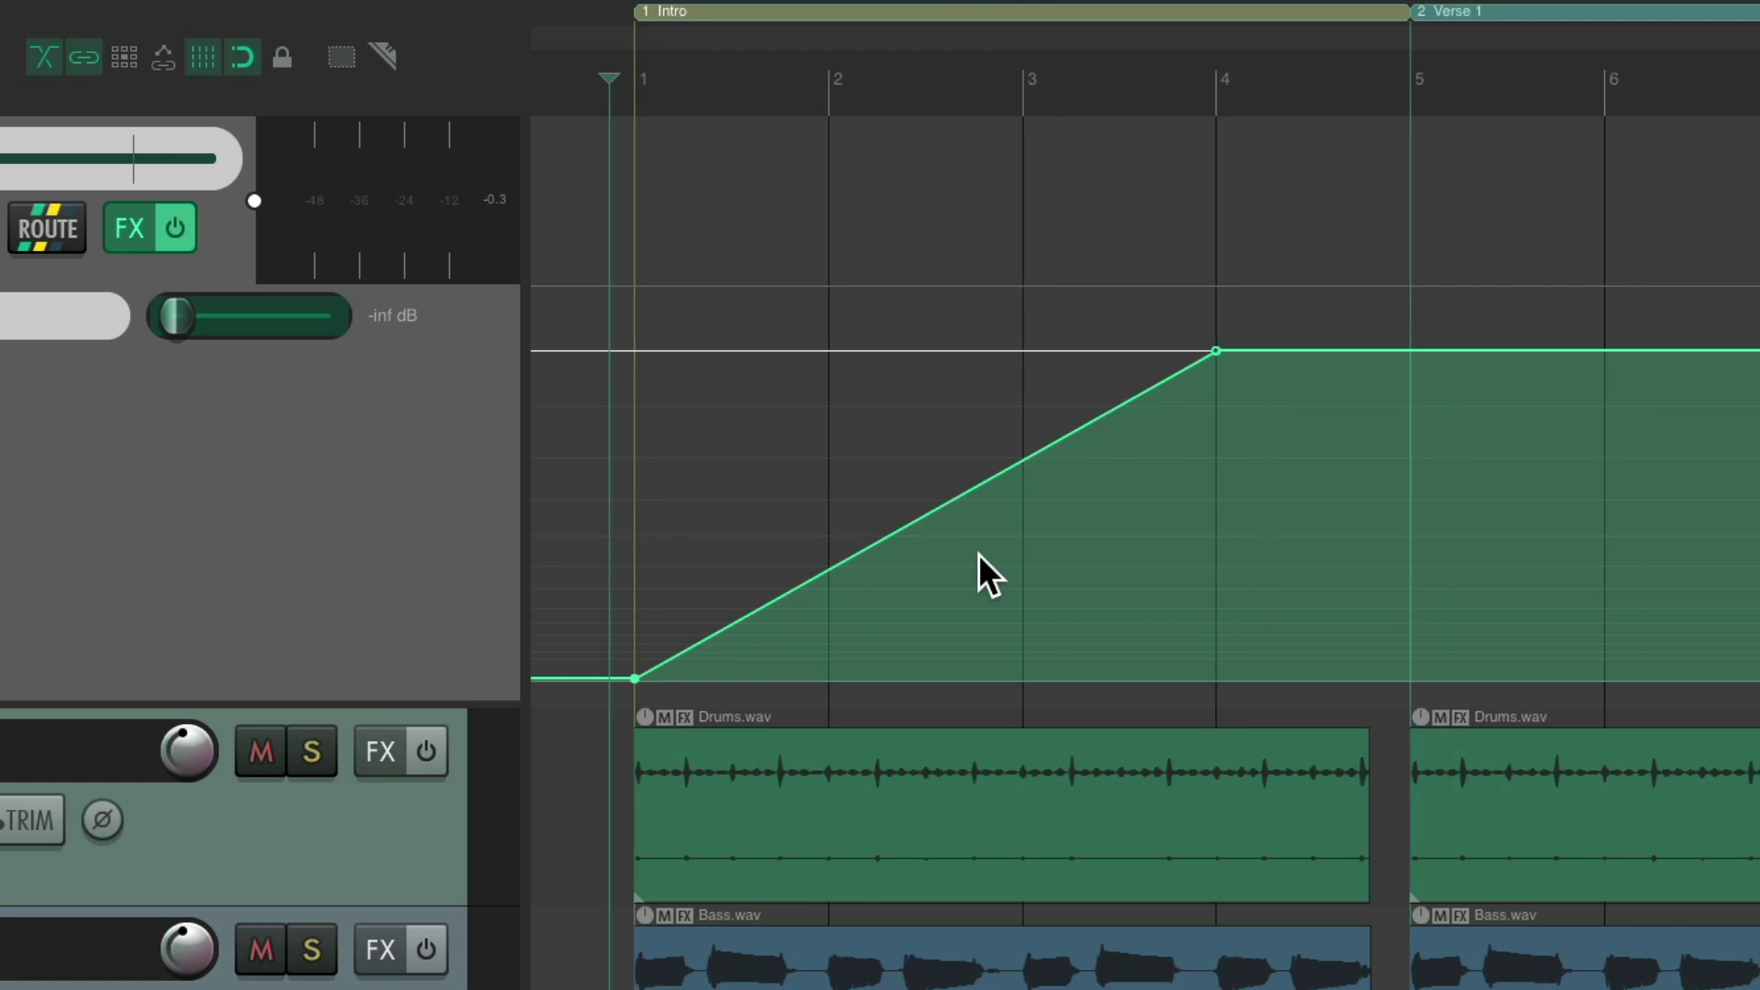
key("space")
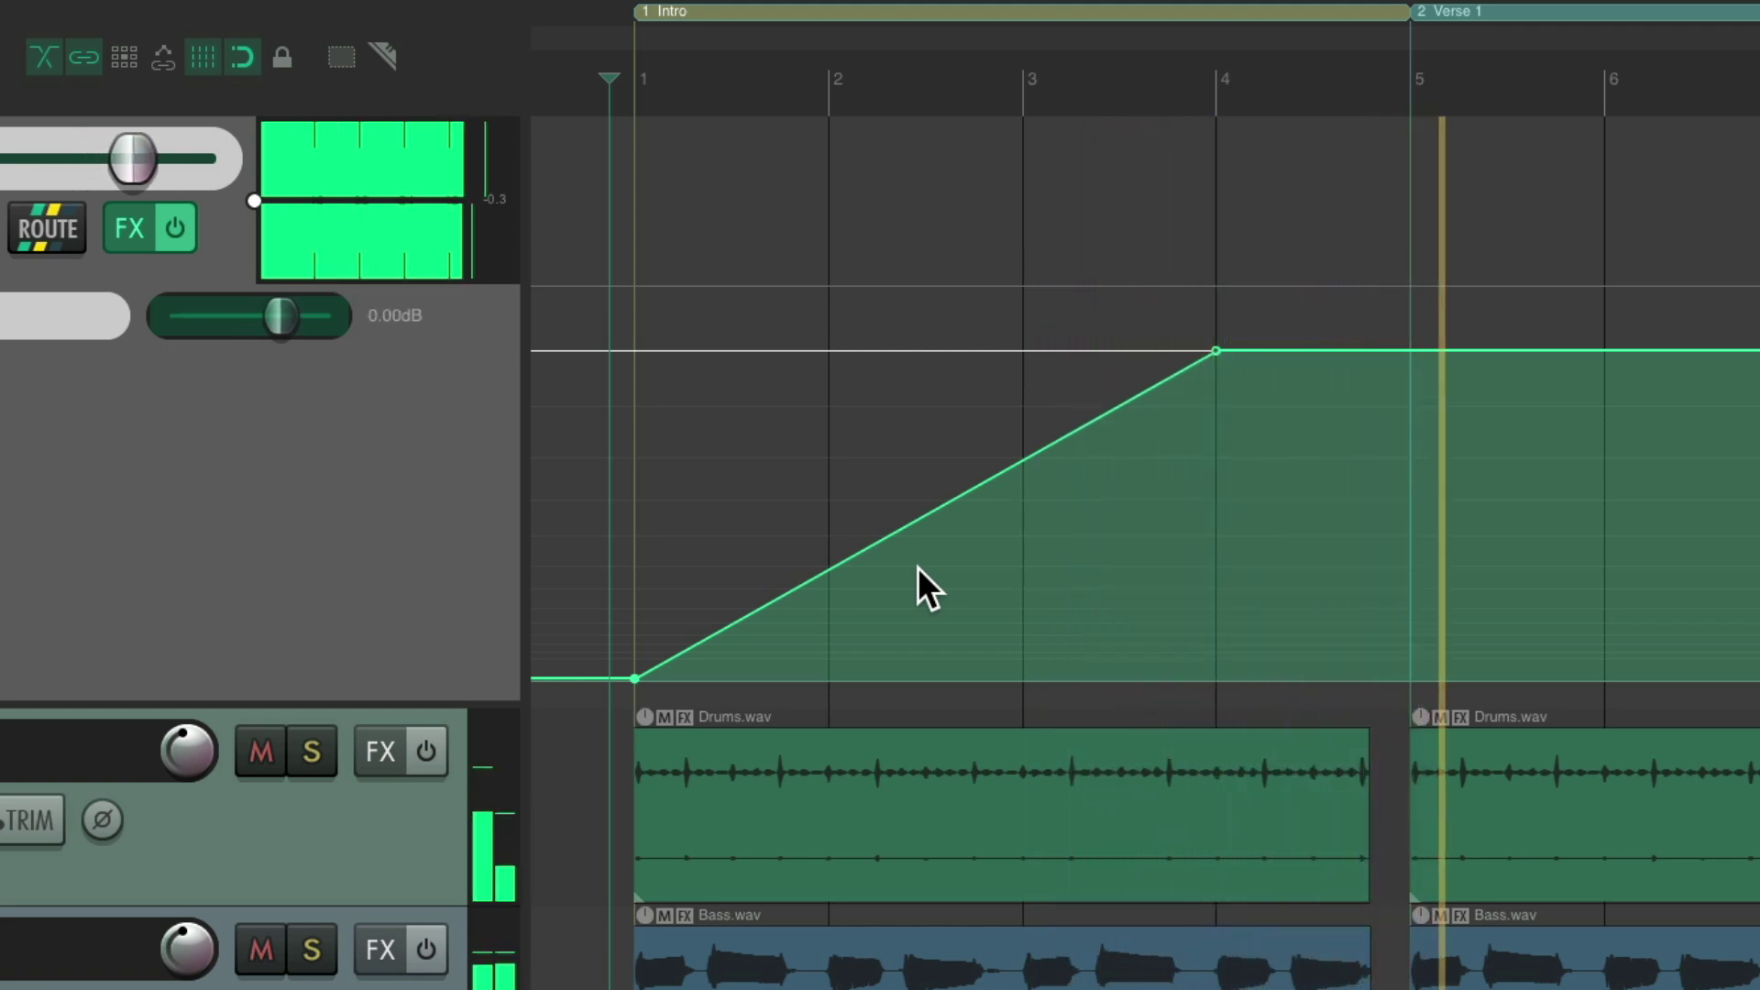
Step: Raise the bar-1 envelope point to about -35.2 dB and audition the gentler fade-in
key("space")
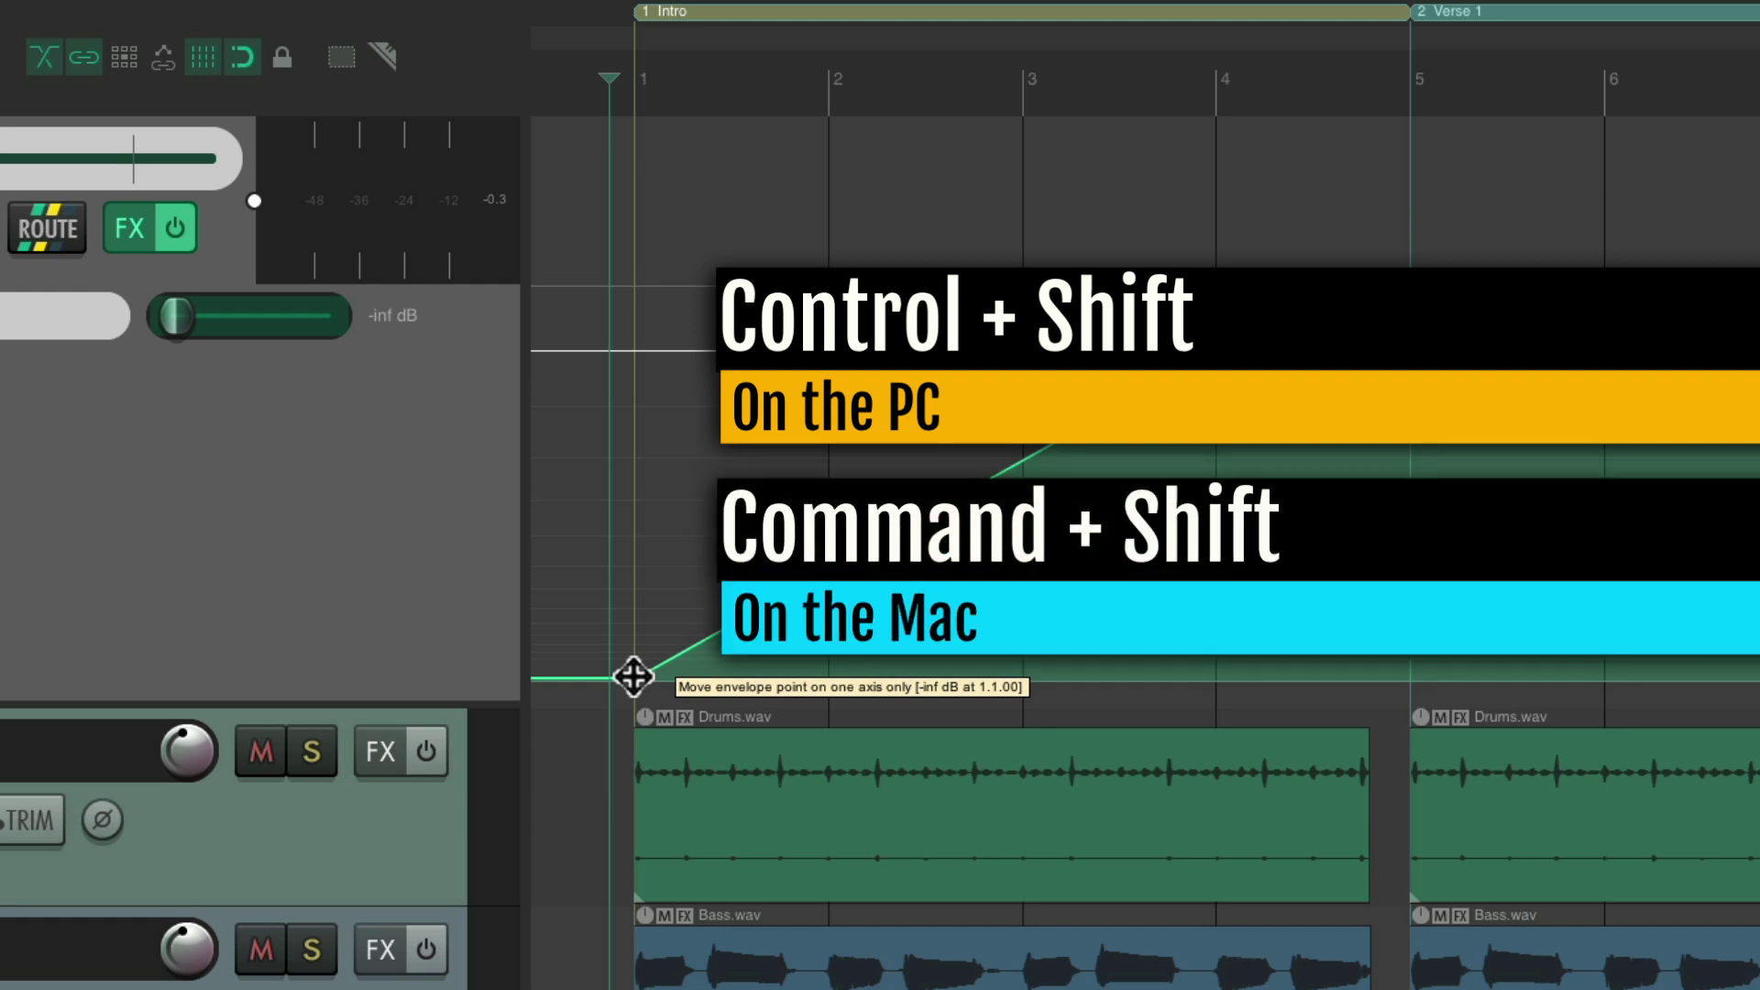
left_click_drag(634, 676, 646, 446)
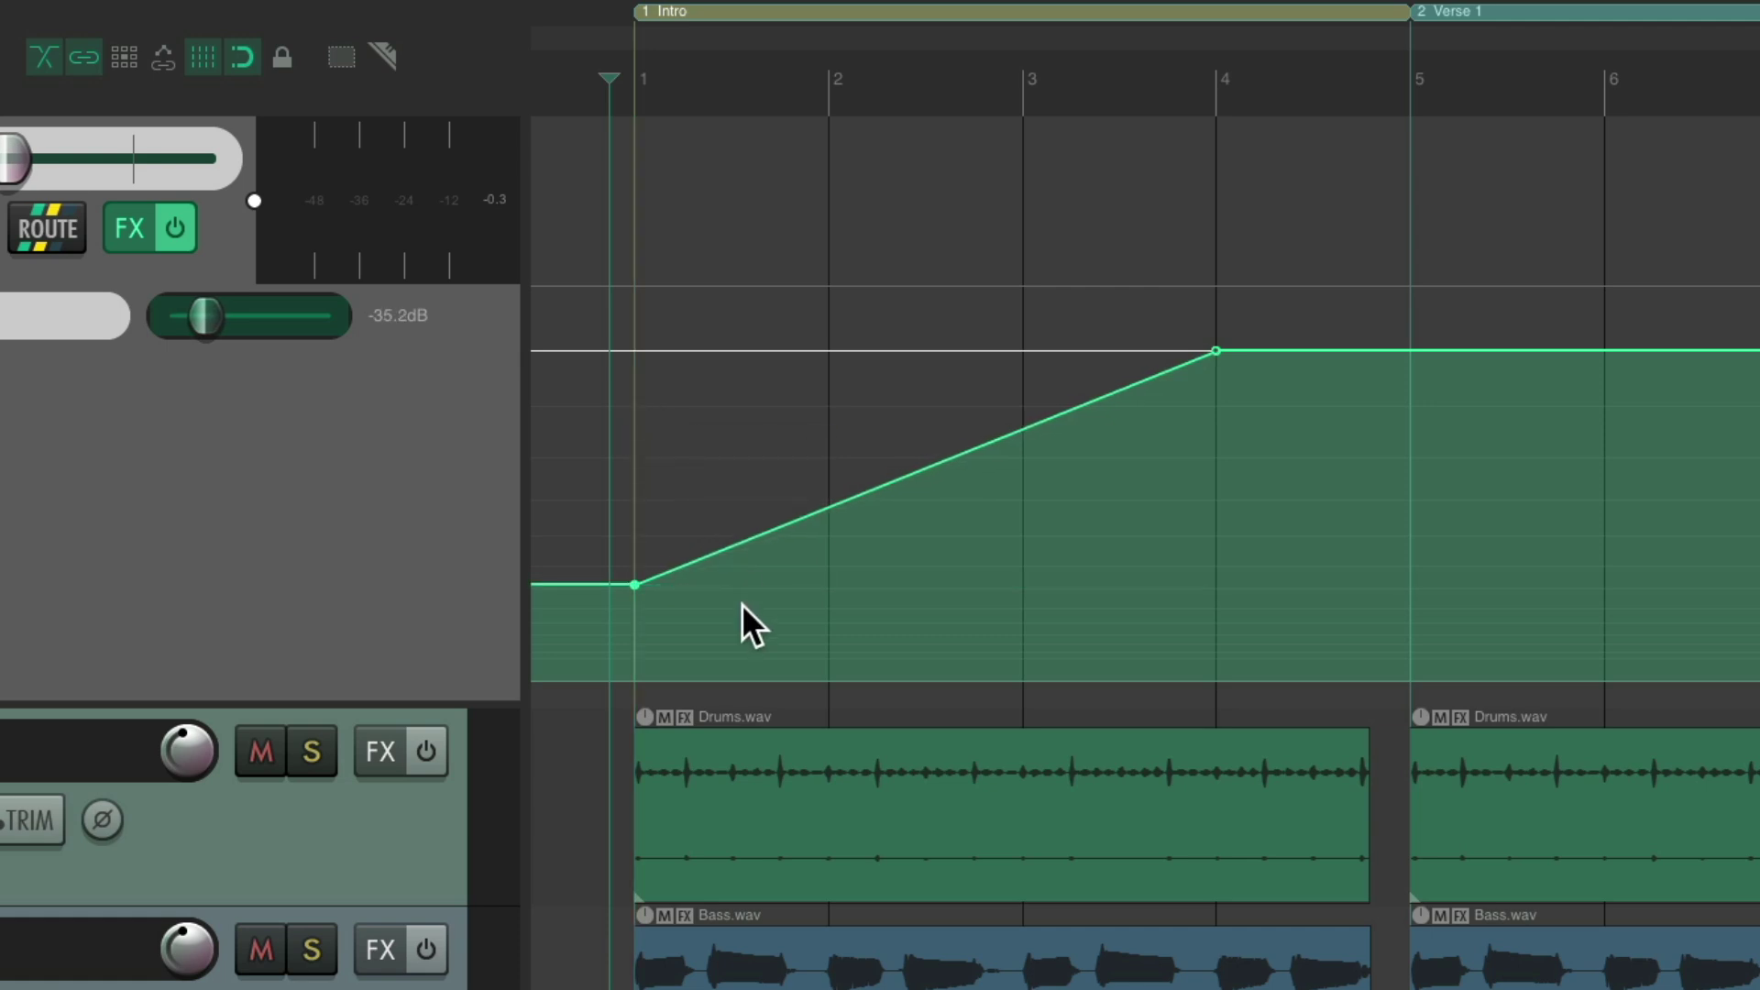
key("space")
Step: Set the bar-1 point's shape to Fast start and audition the curved fade-in
right_click(635, 583)
mouse_move(653, 662)
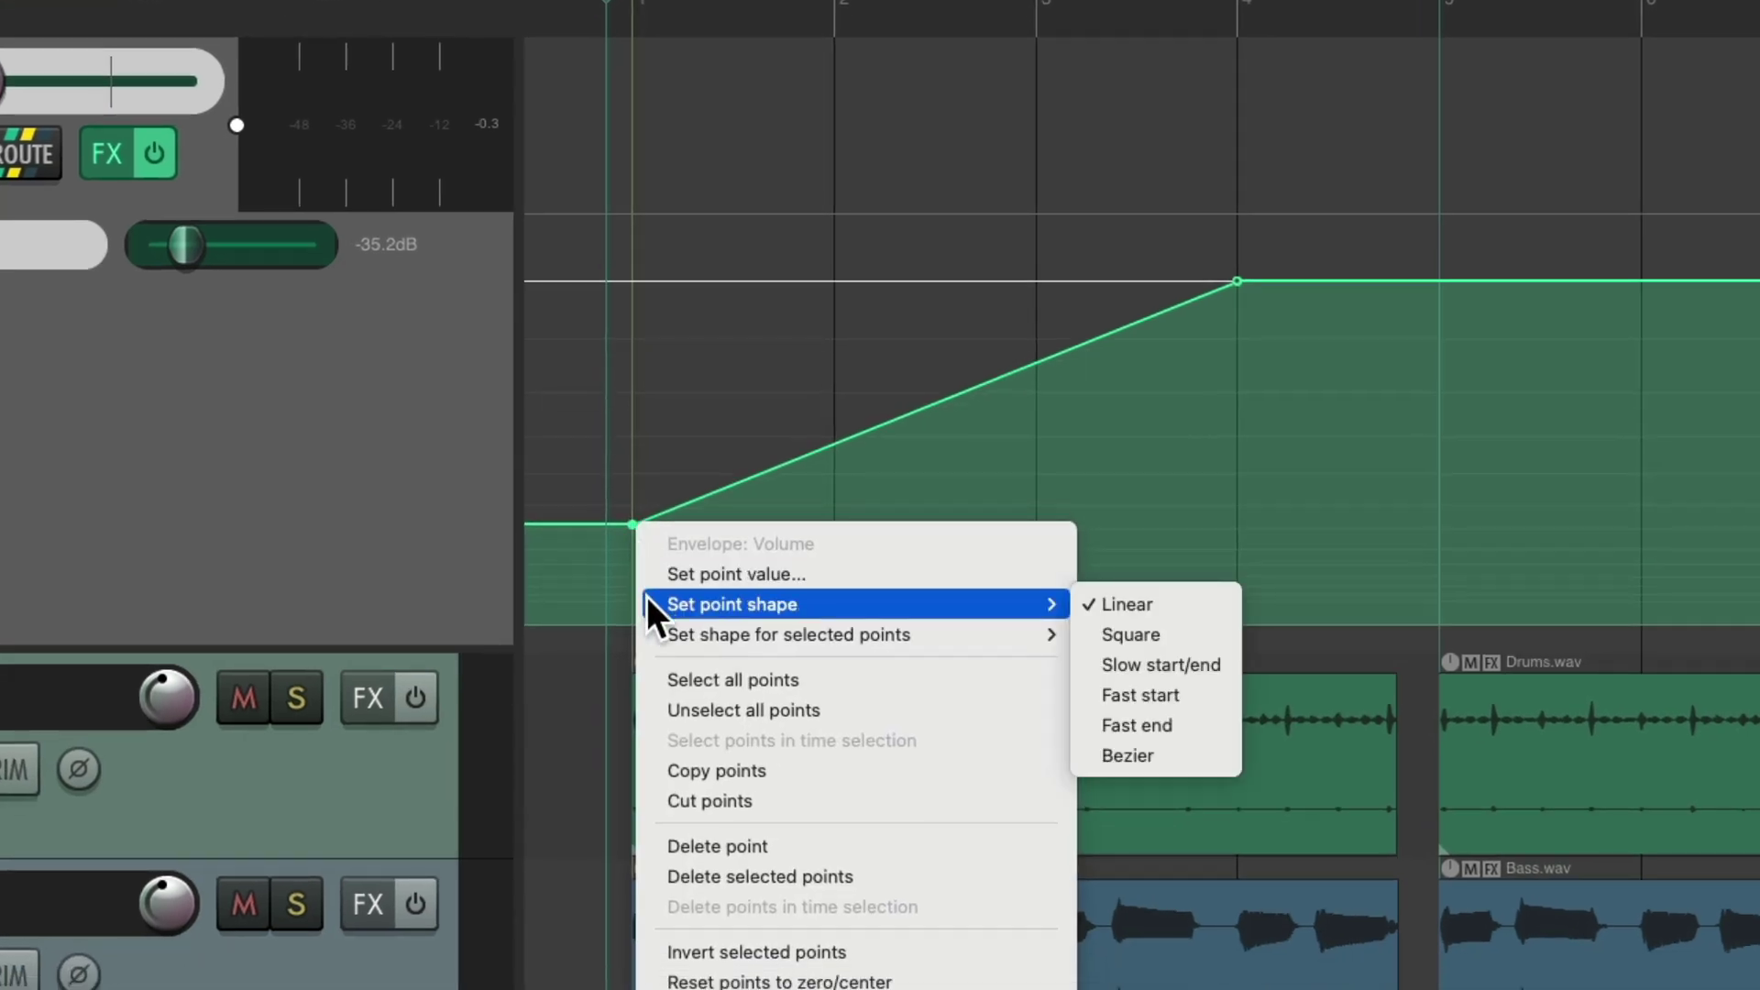
left_click(1227, 694)
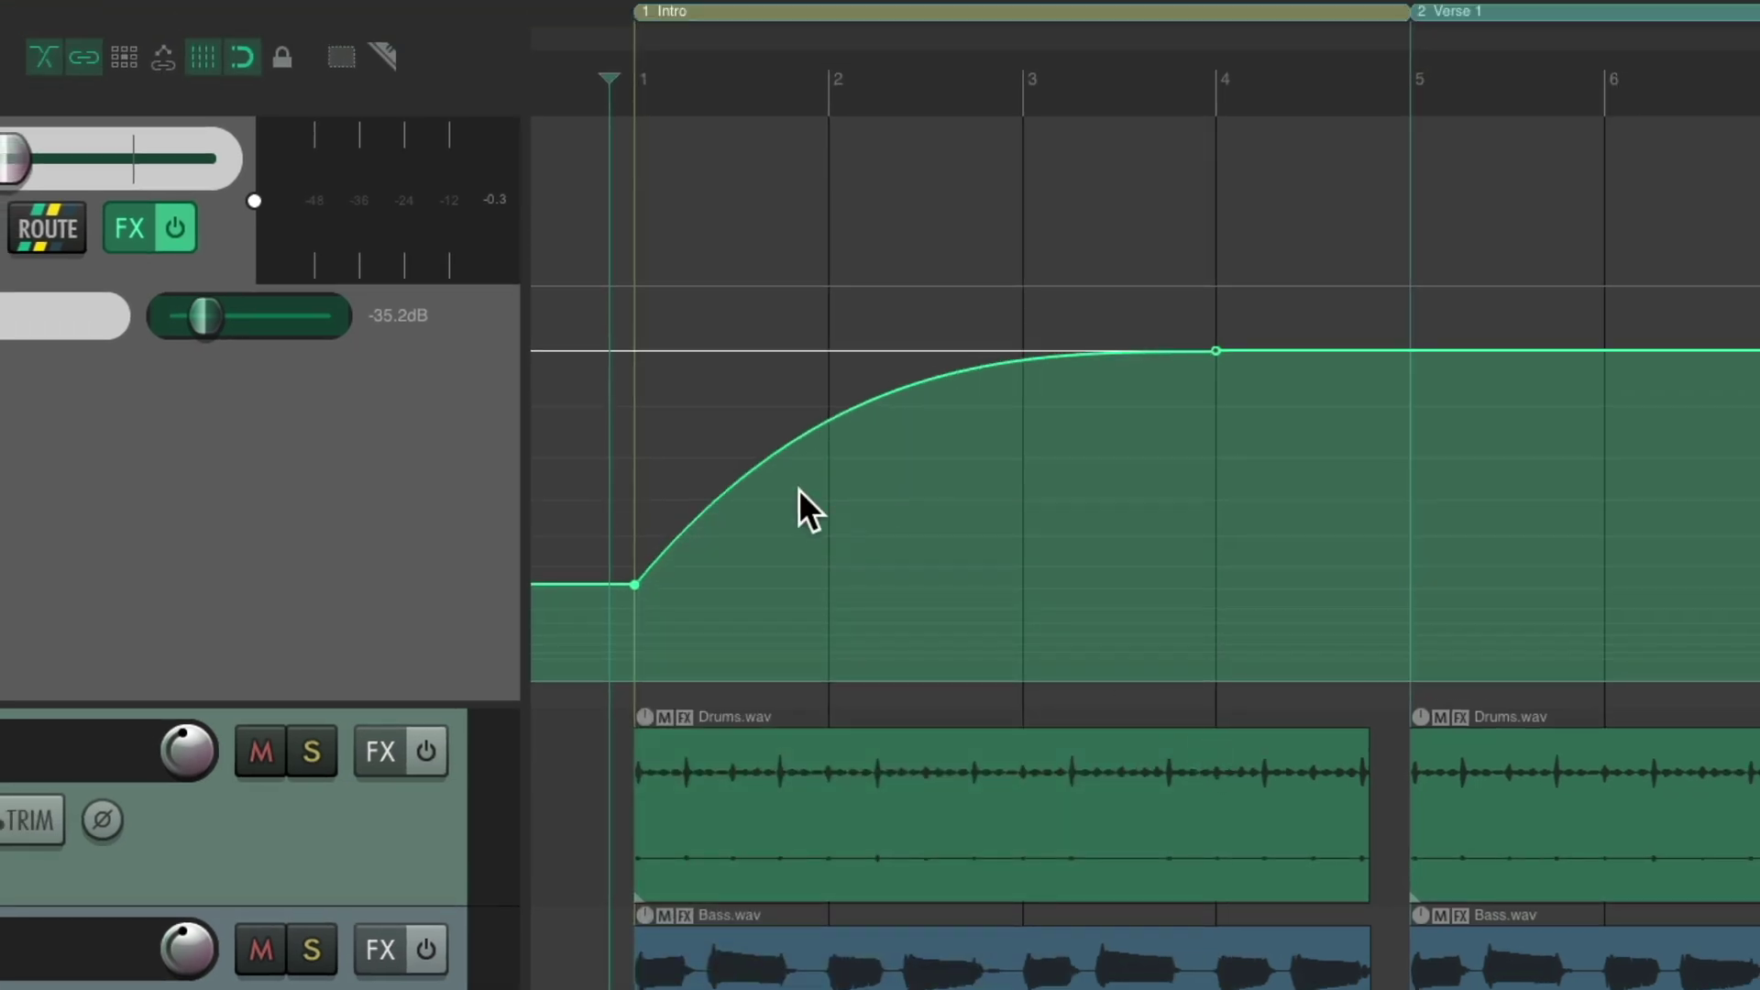
key("space")
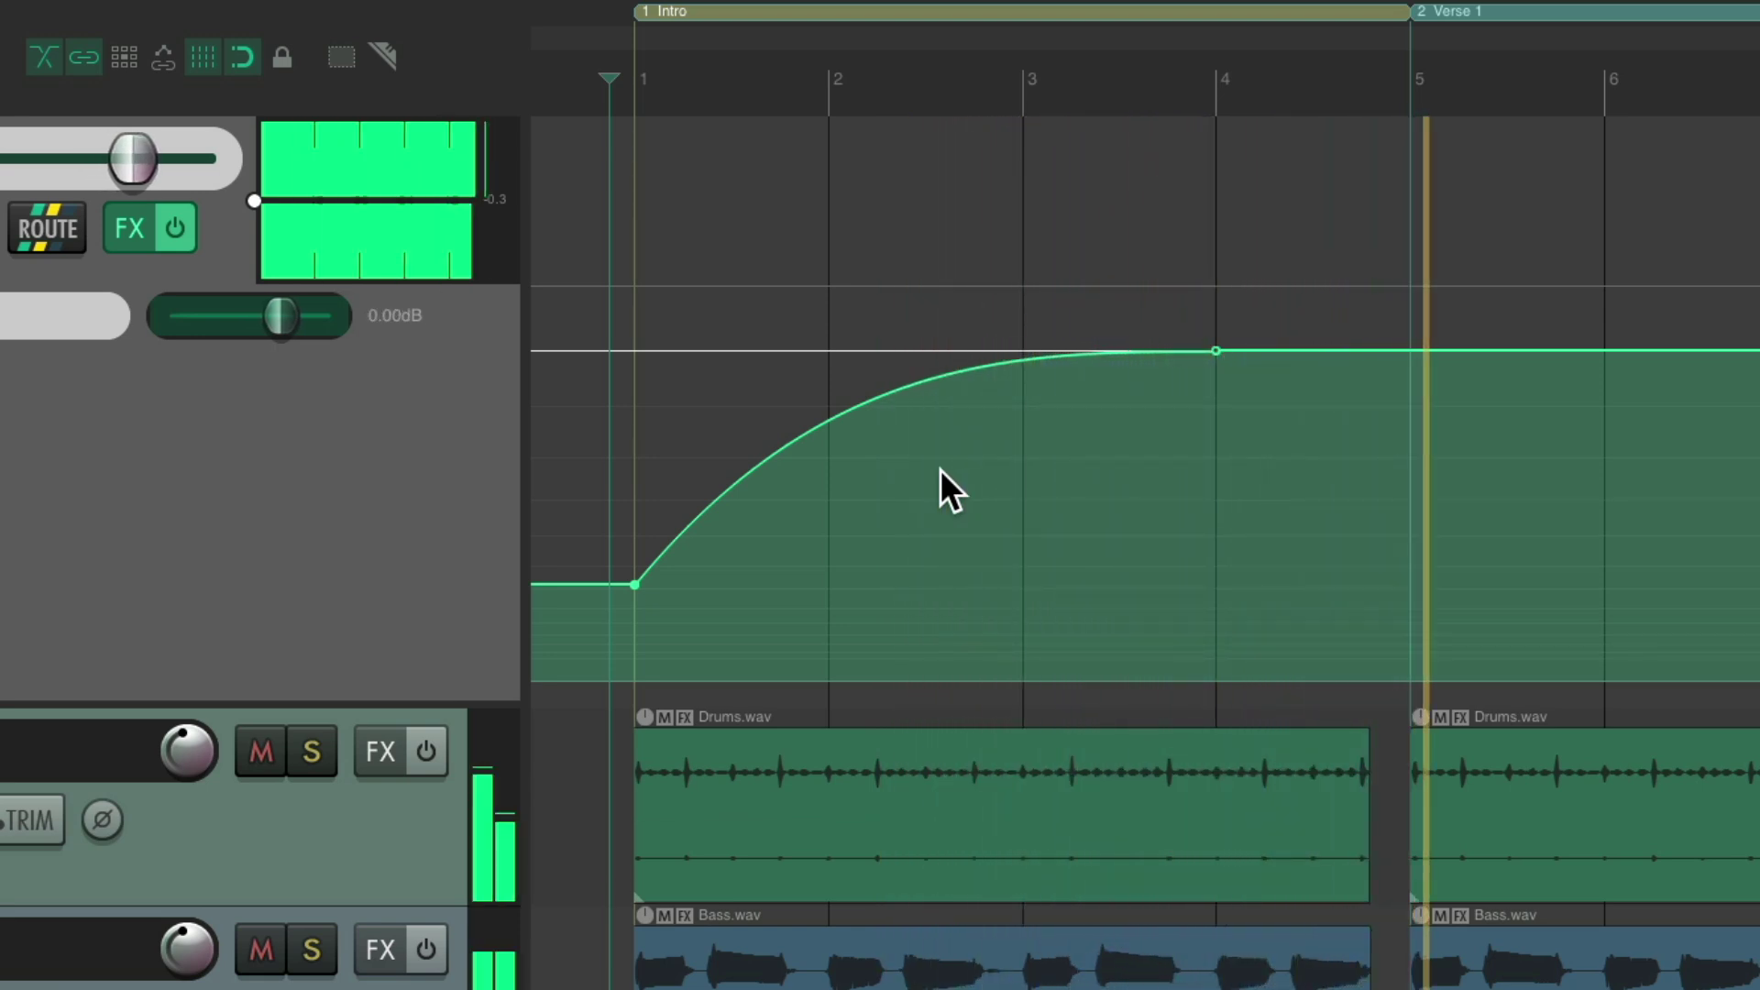
key("space")
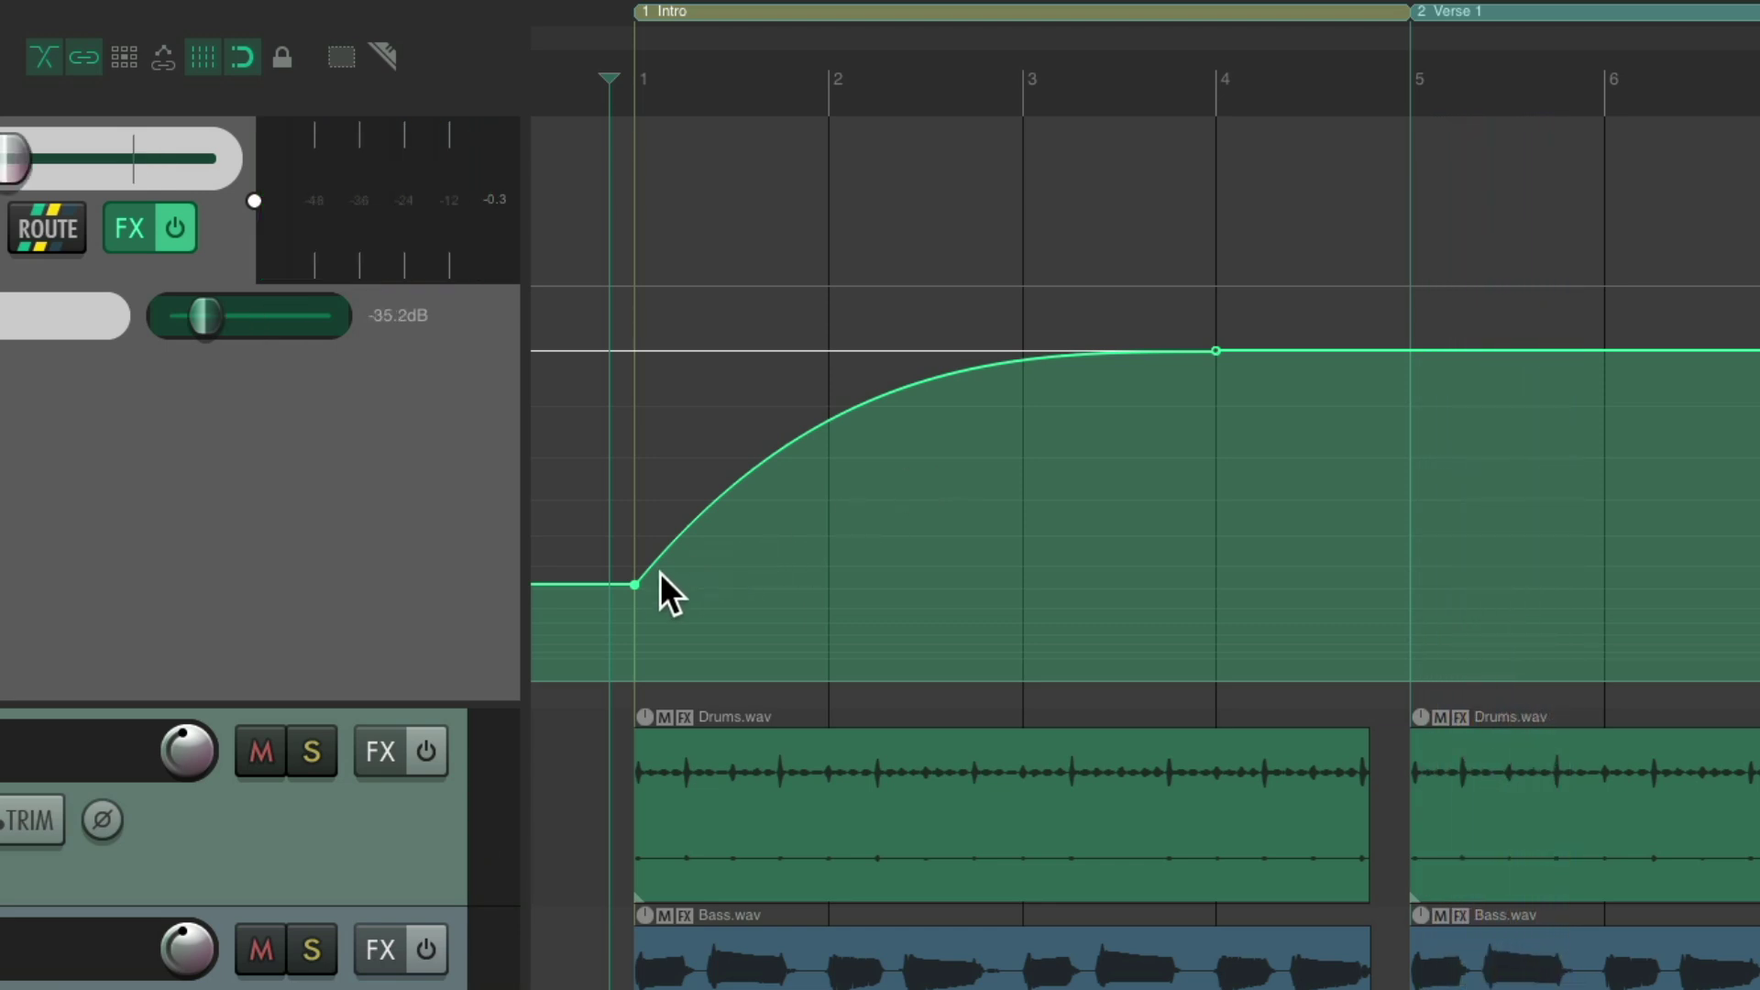
Step: Change the bar-1 point's shape to Fast end and audition the fade-in again
right_click(636, 584)
mouse_move(1059, 664)
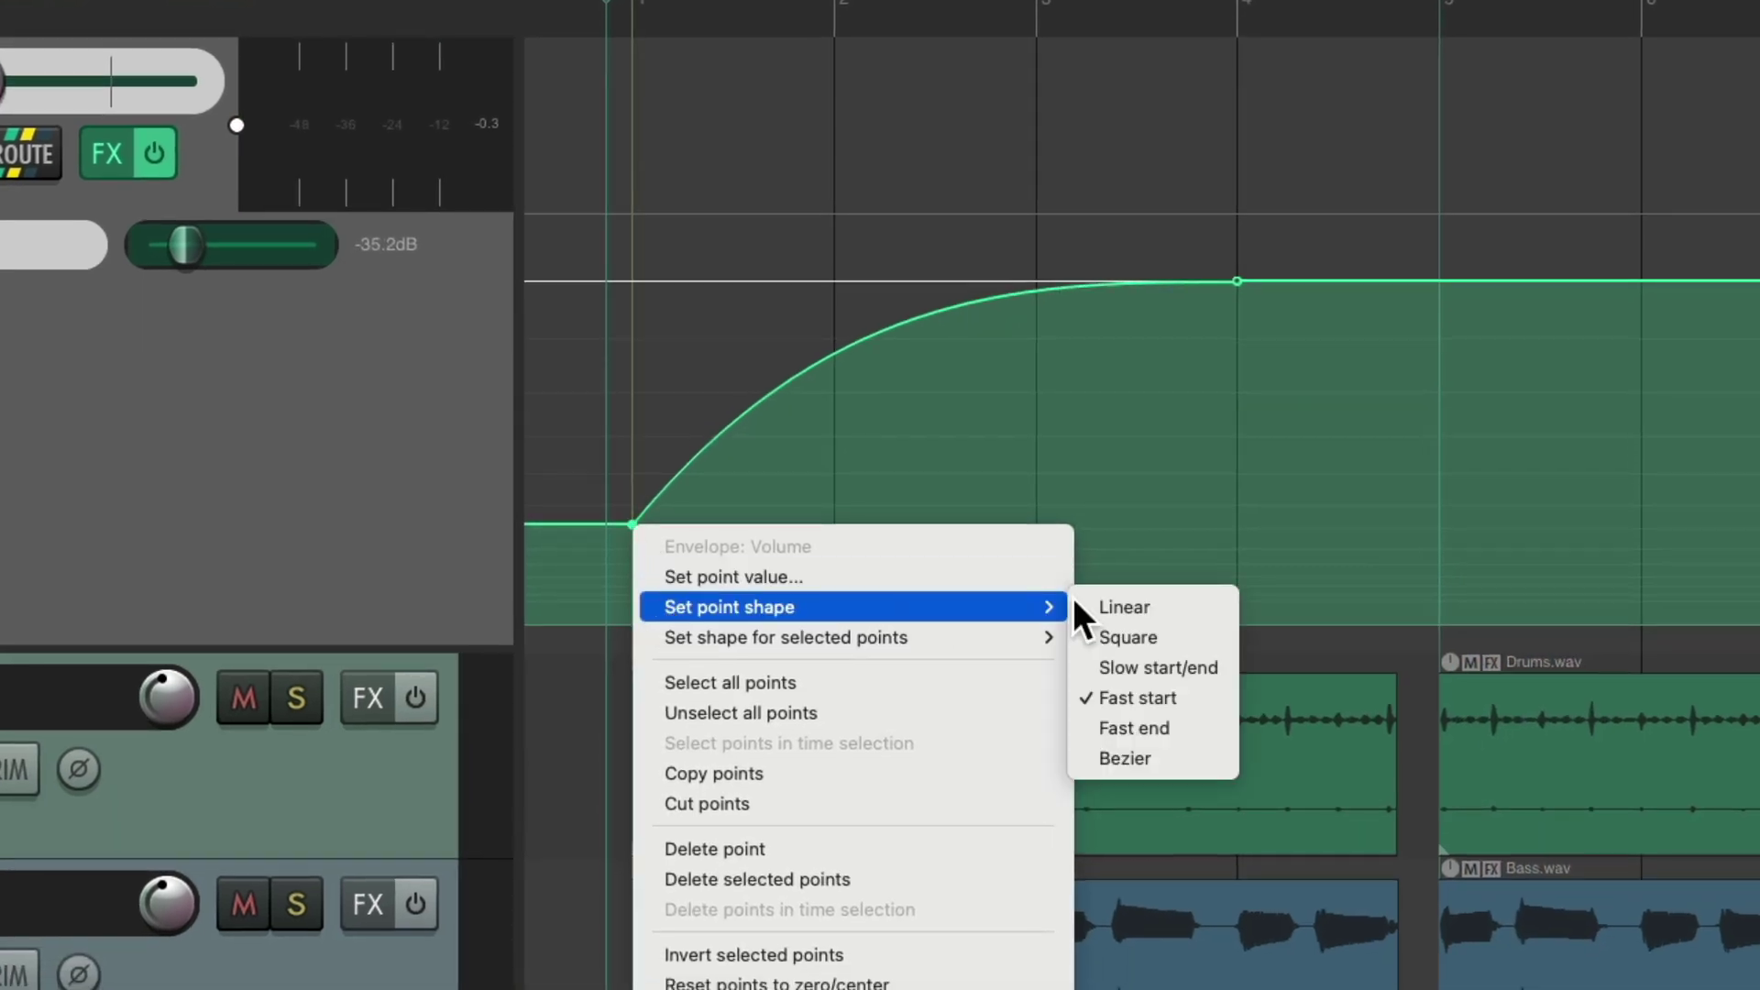
left_click(1201, 717)
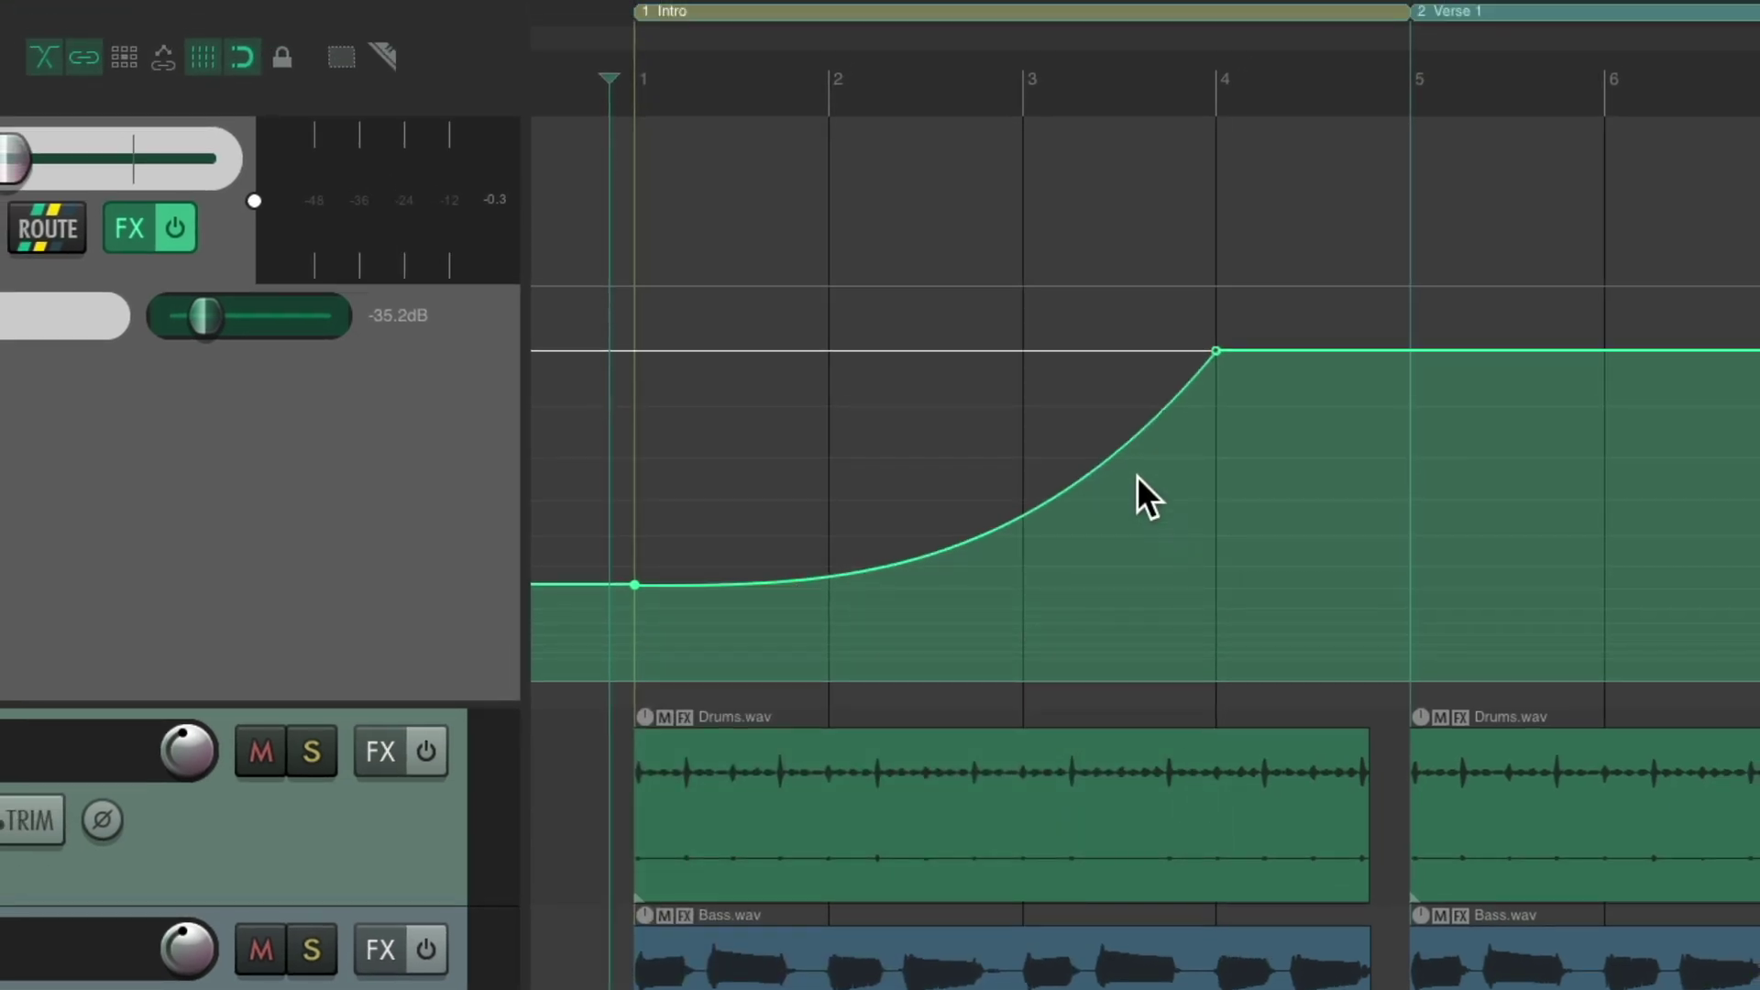
key("space")
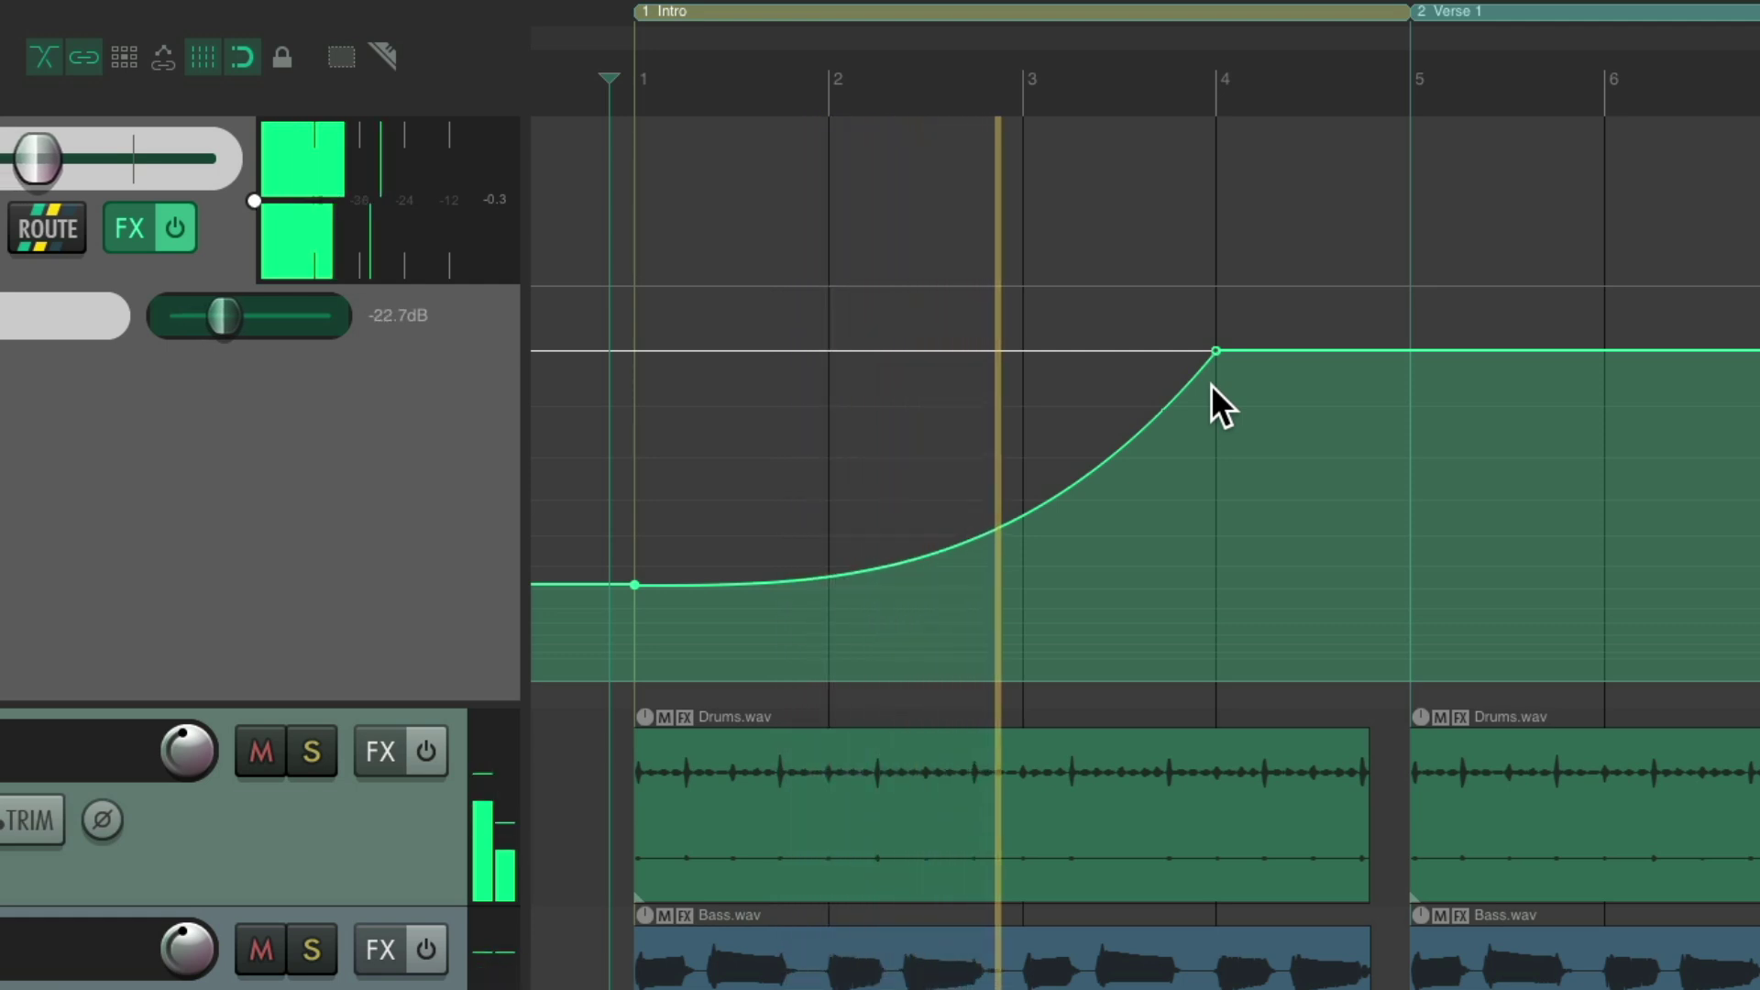
key("space")
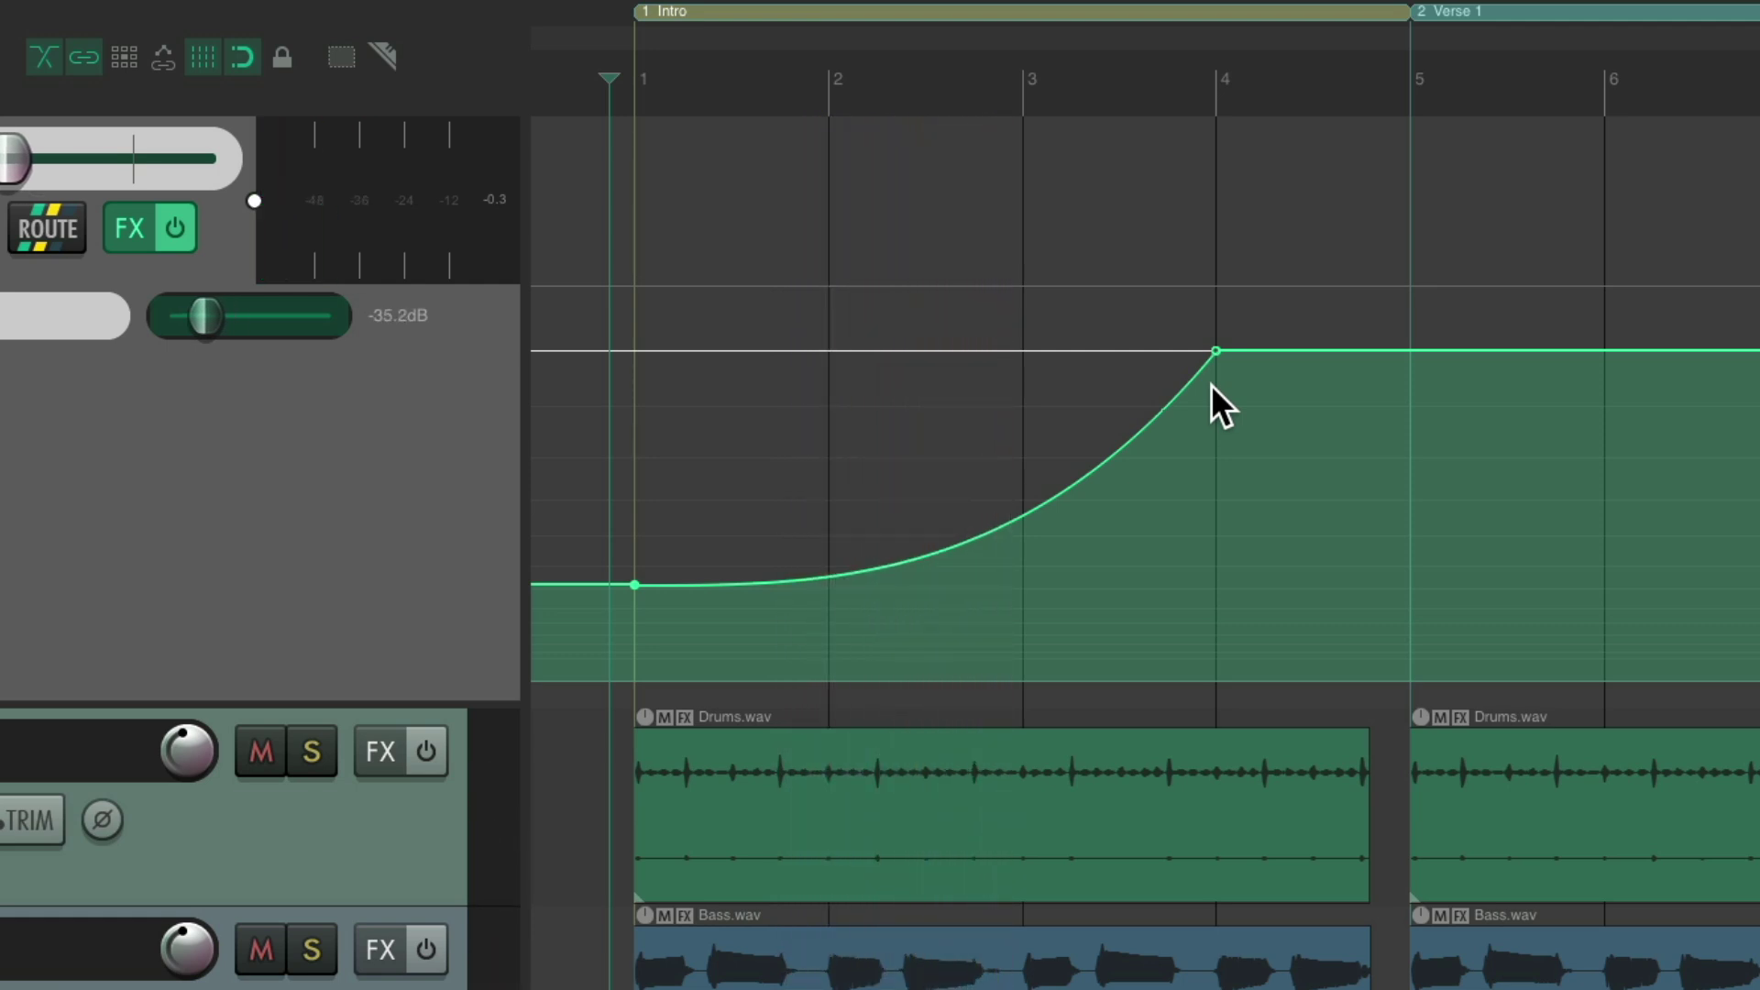
Step: Set the bar-1 point's shape to Slow start/end and play the S-curve fade-in
right_click(634, 584)
mouse_move(653, 629)
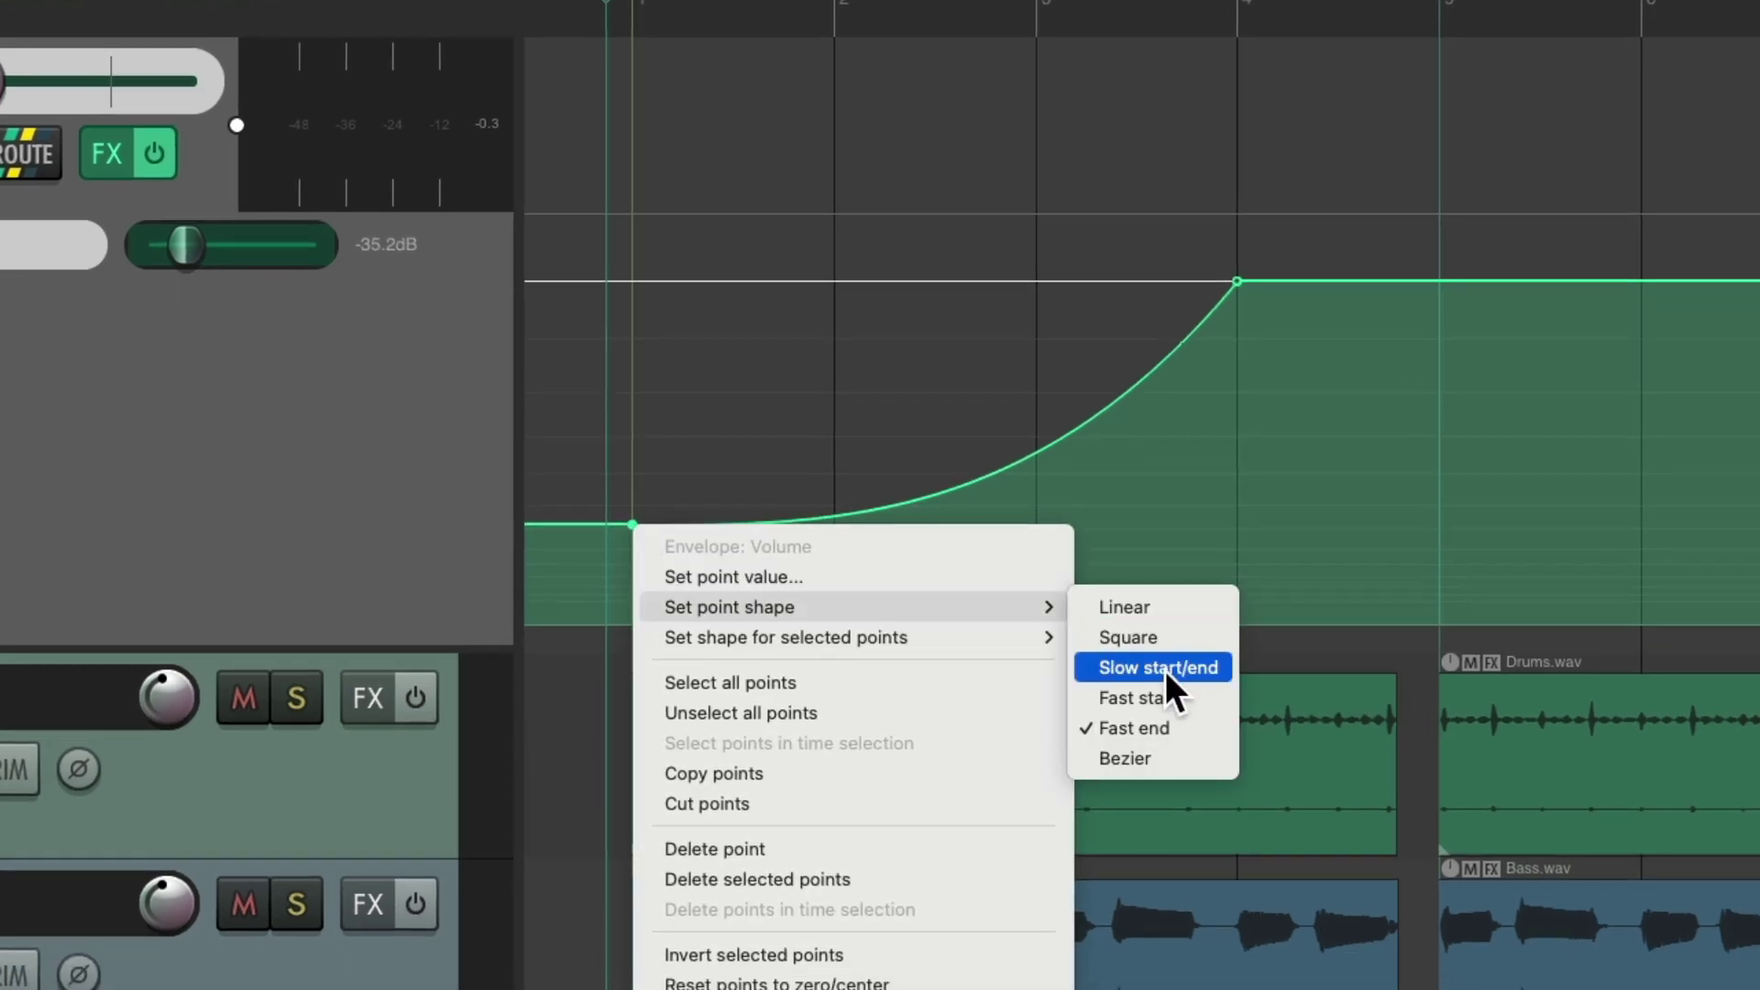
left_click(1210, 674)
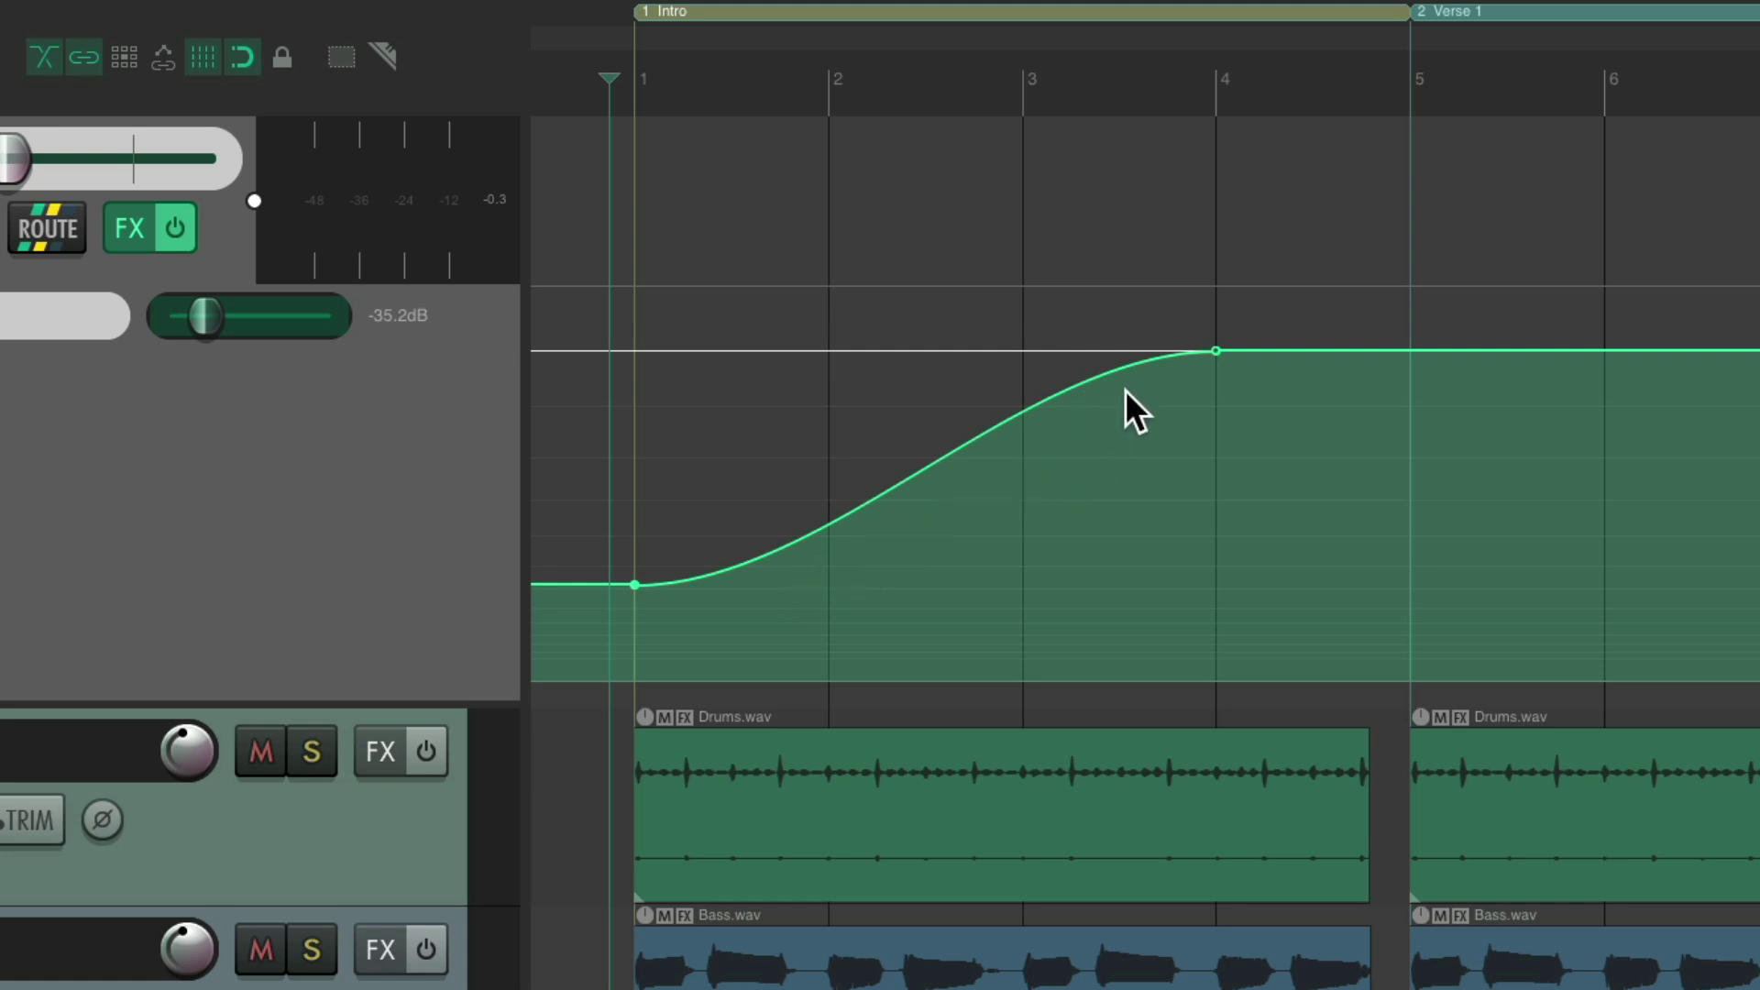
key("space")
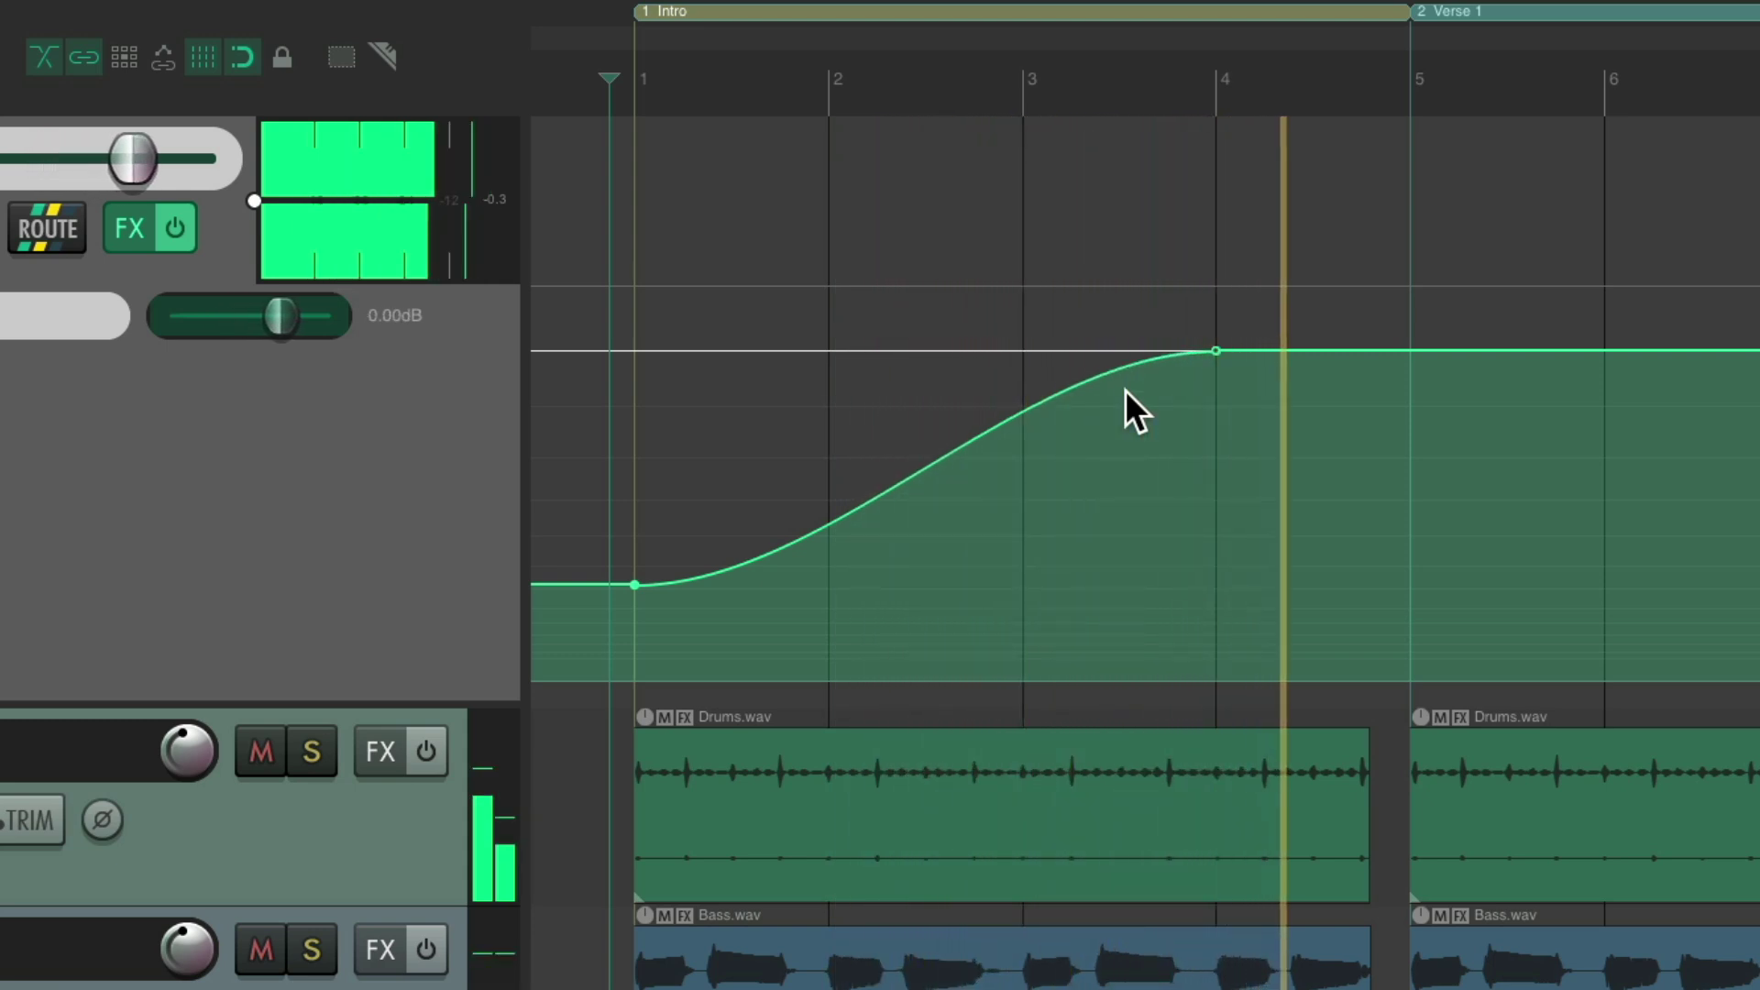
key("space")
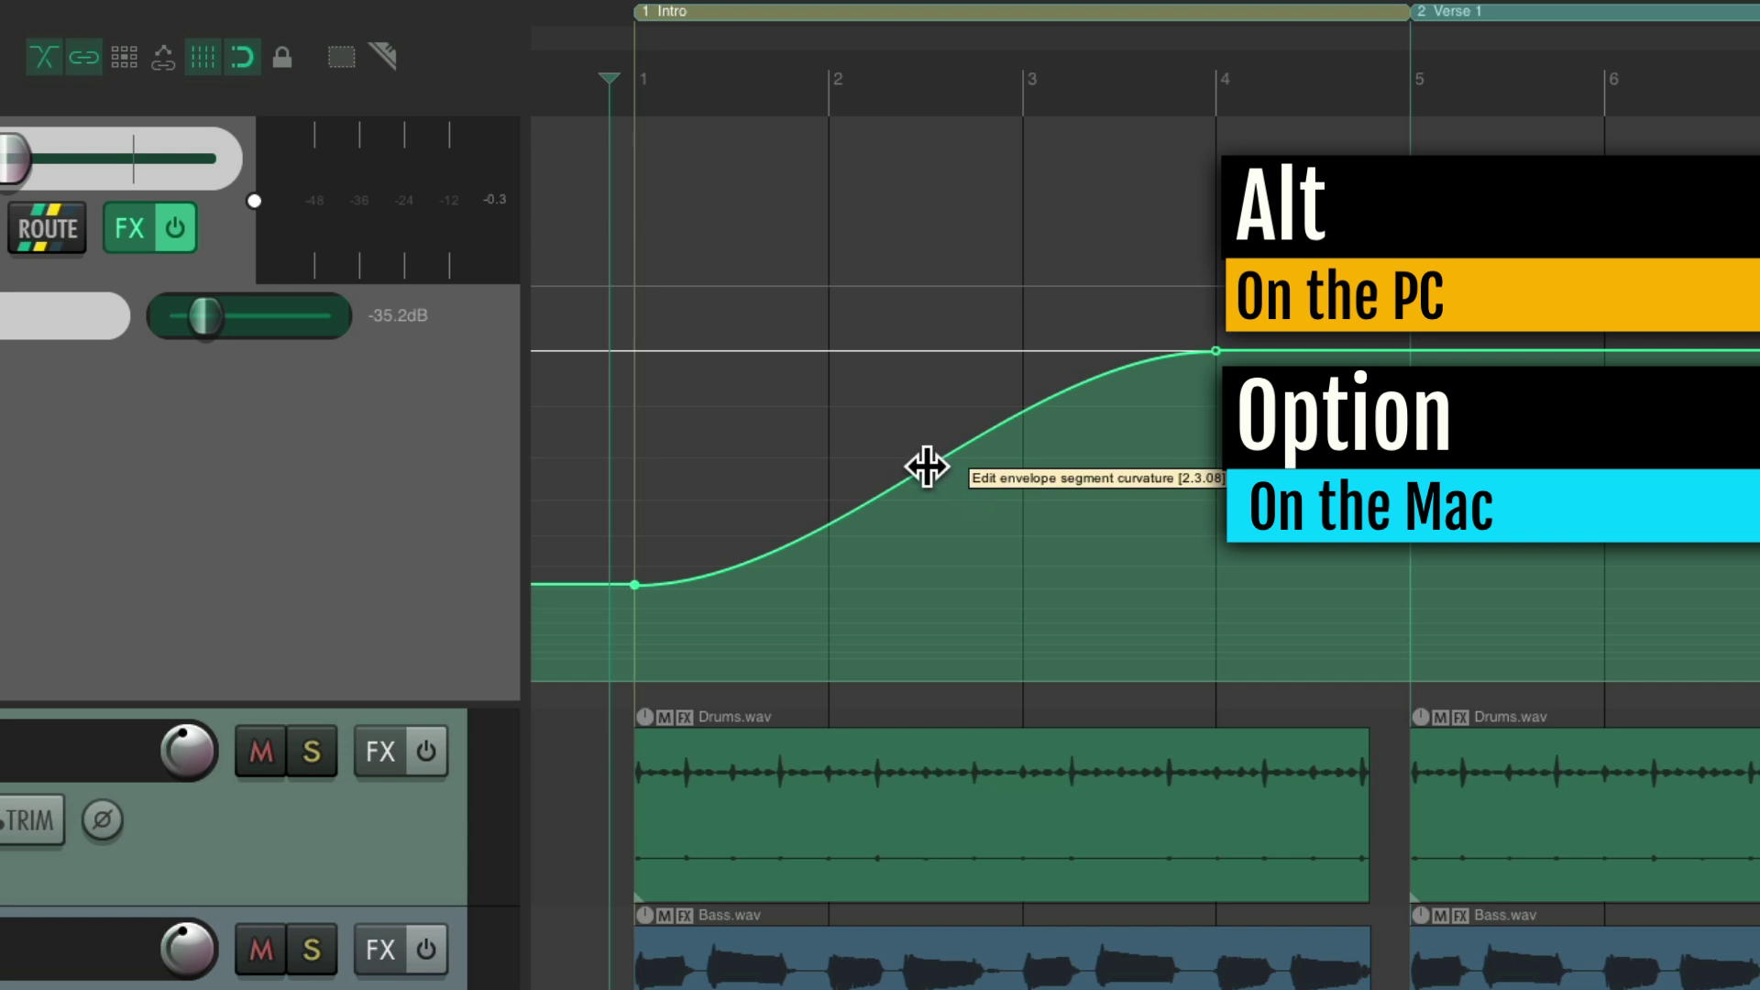
Step: Bend the fade-in segment upward so it climbs quickly after bar 1, auditioning it twice
left_click_drag(927, 468, 876, 417)
left_click_drag(892, 422, 872, 394)
key("space")
key("space")
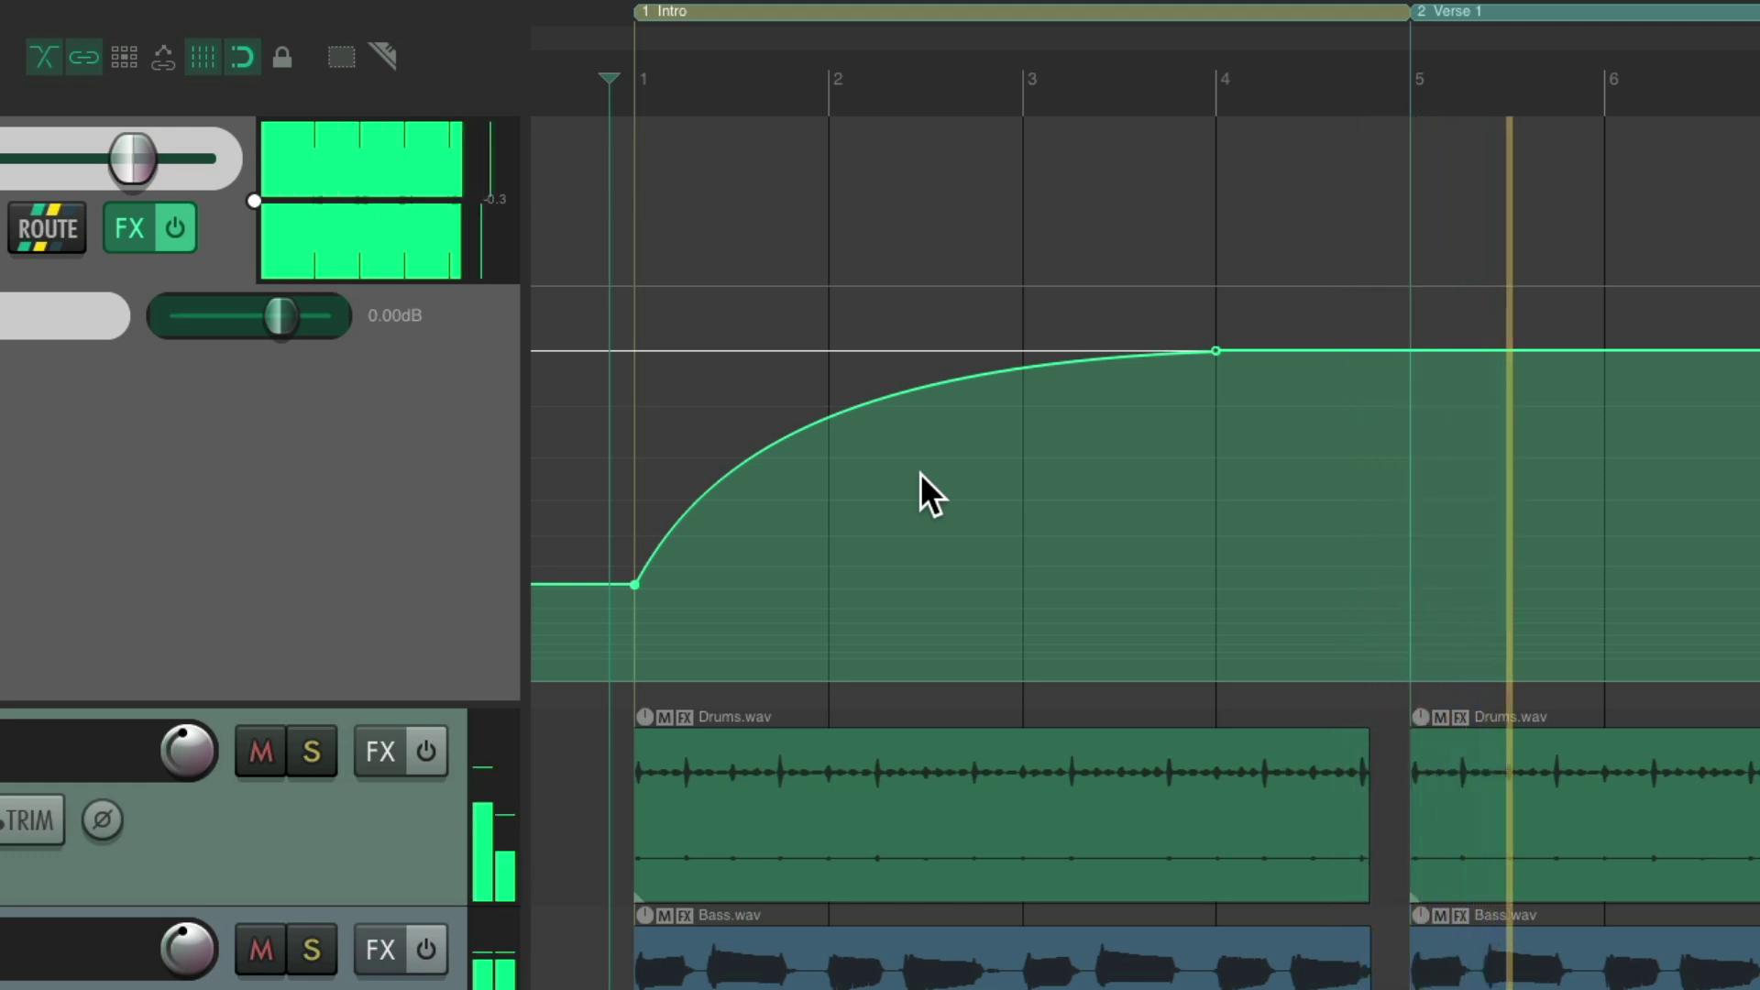
key("space")
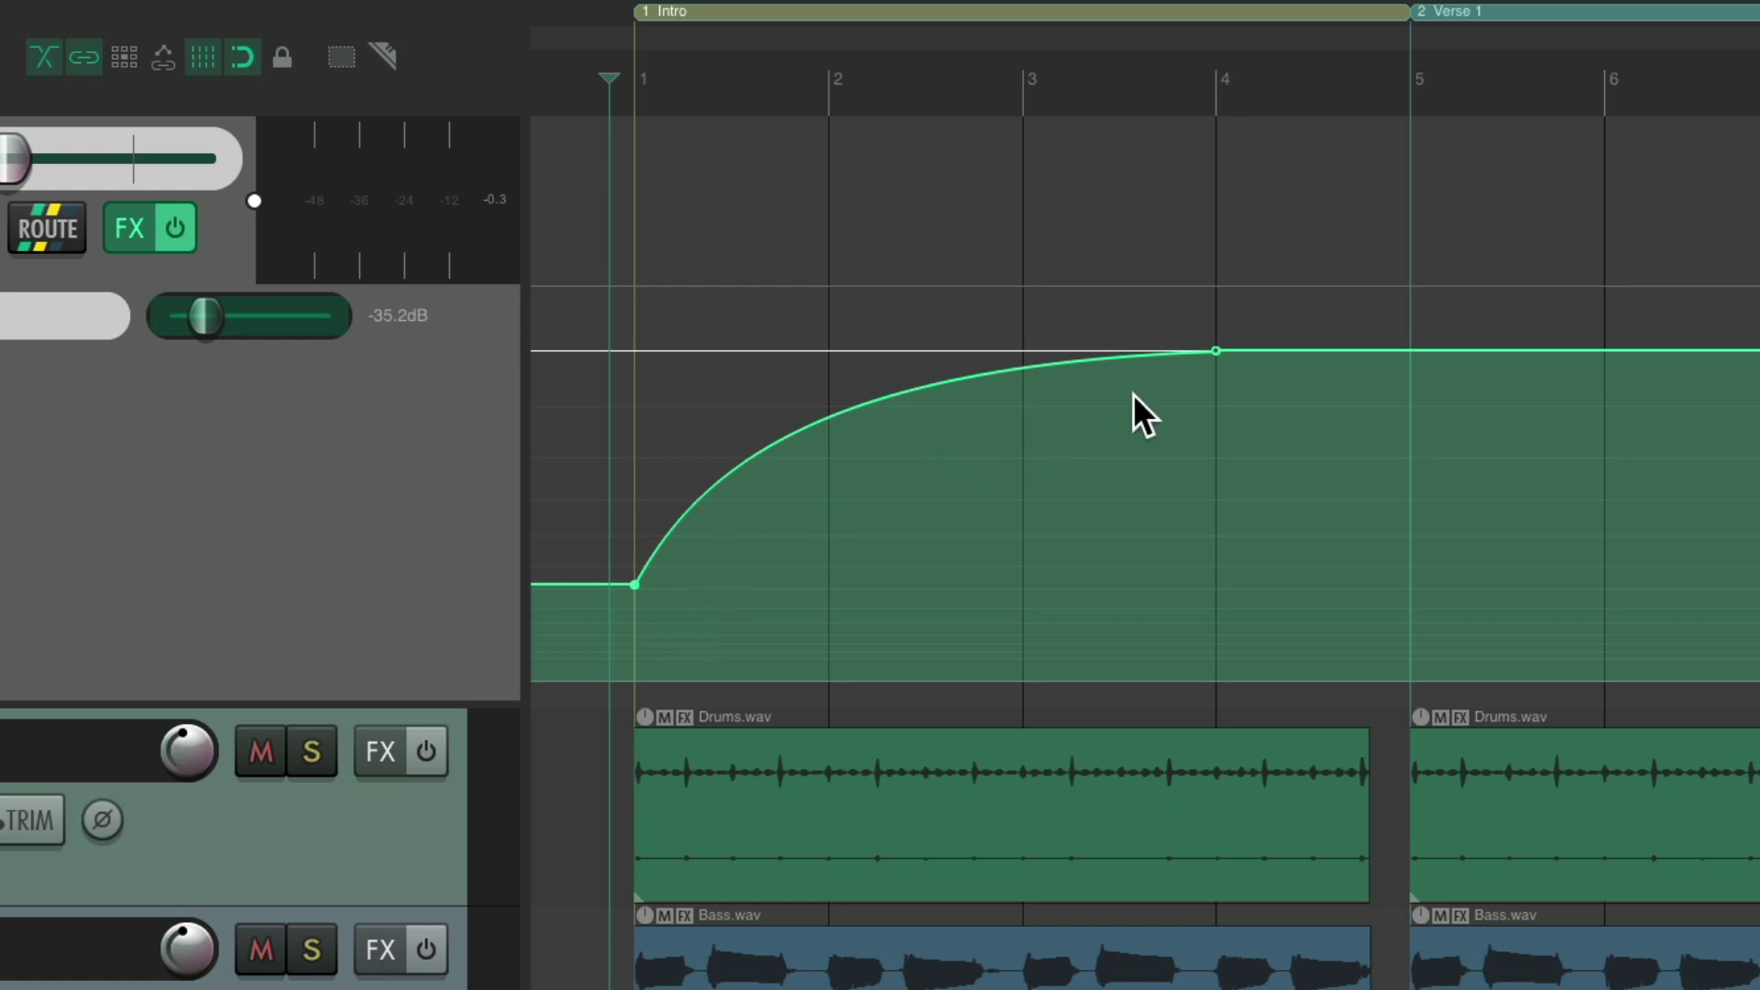
key("space")
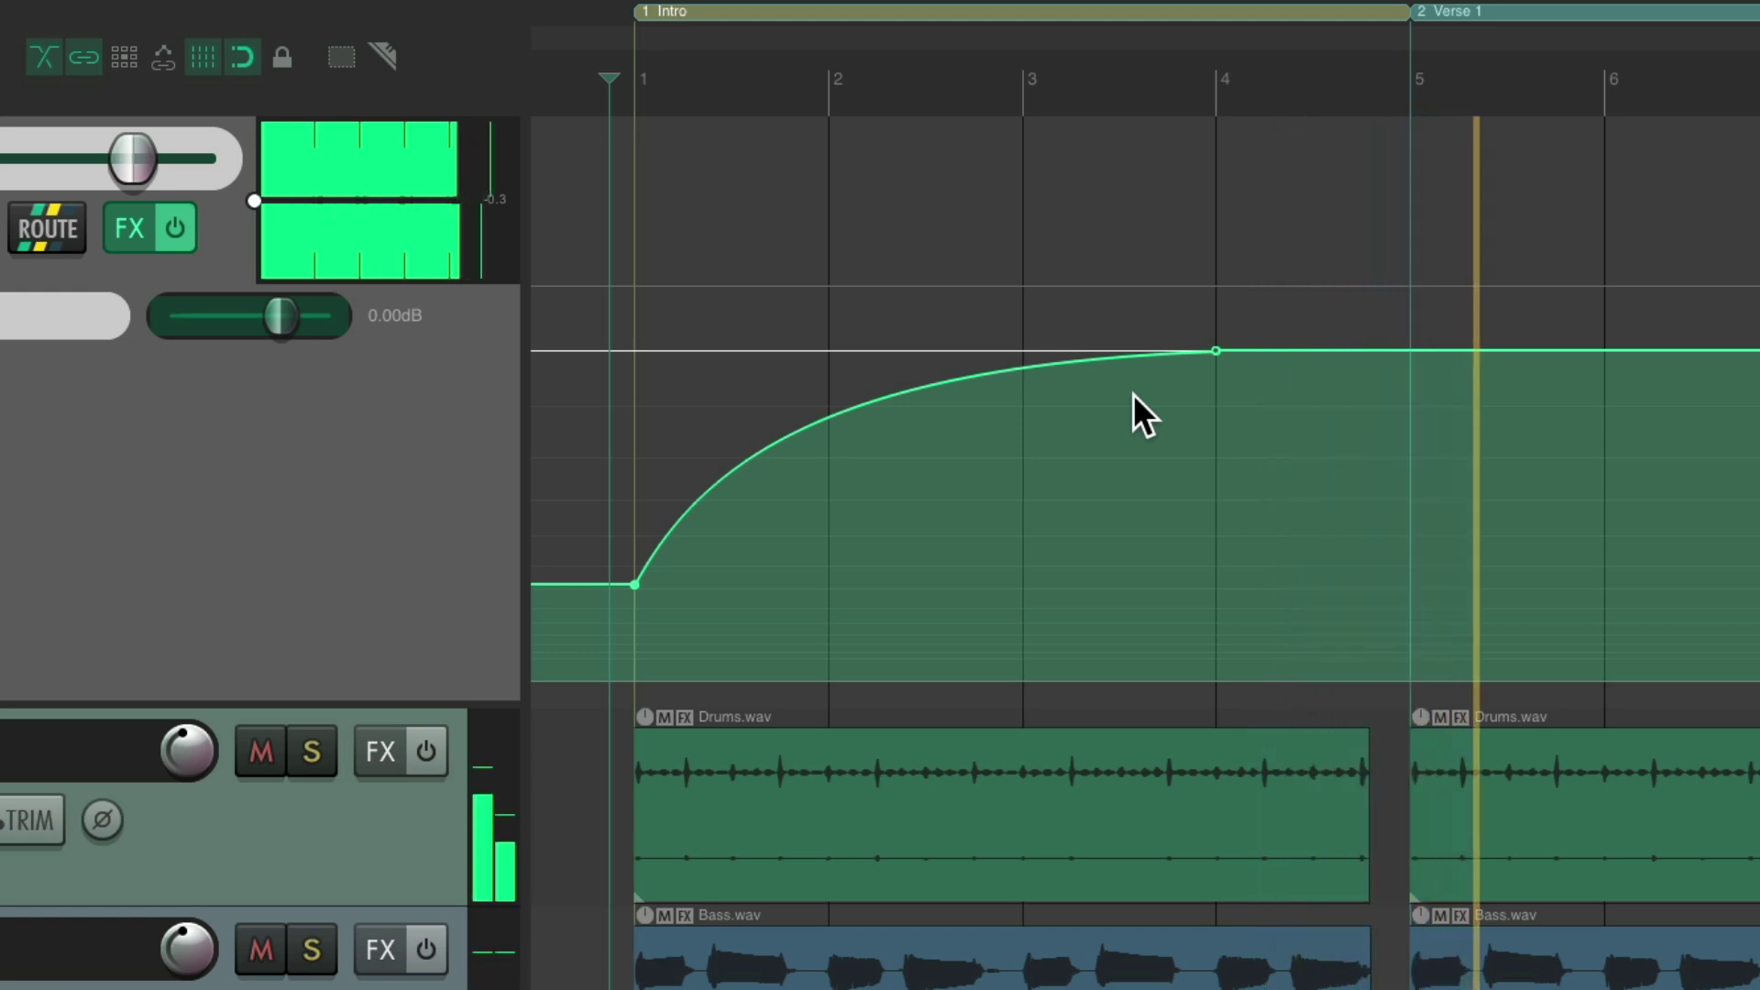
key("space")
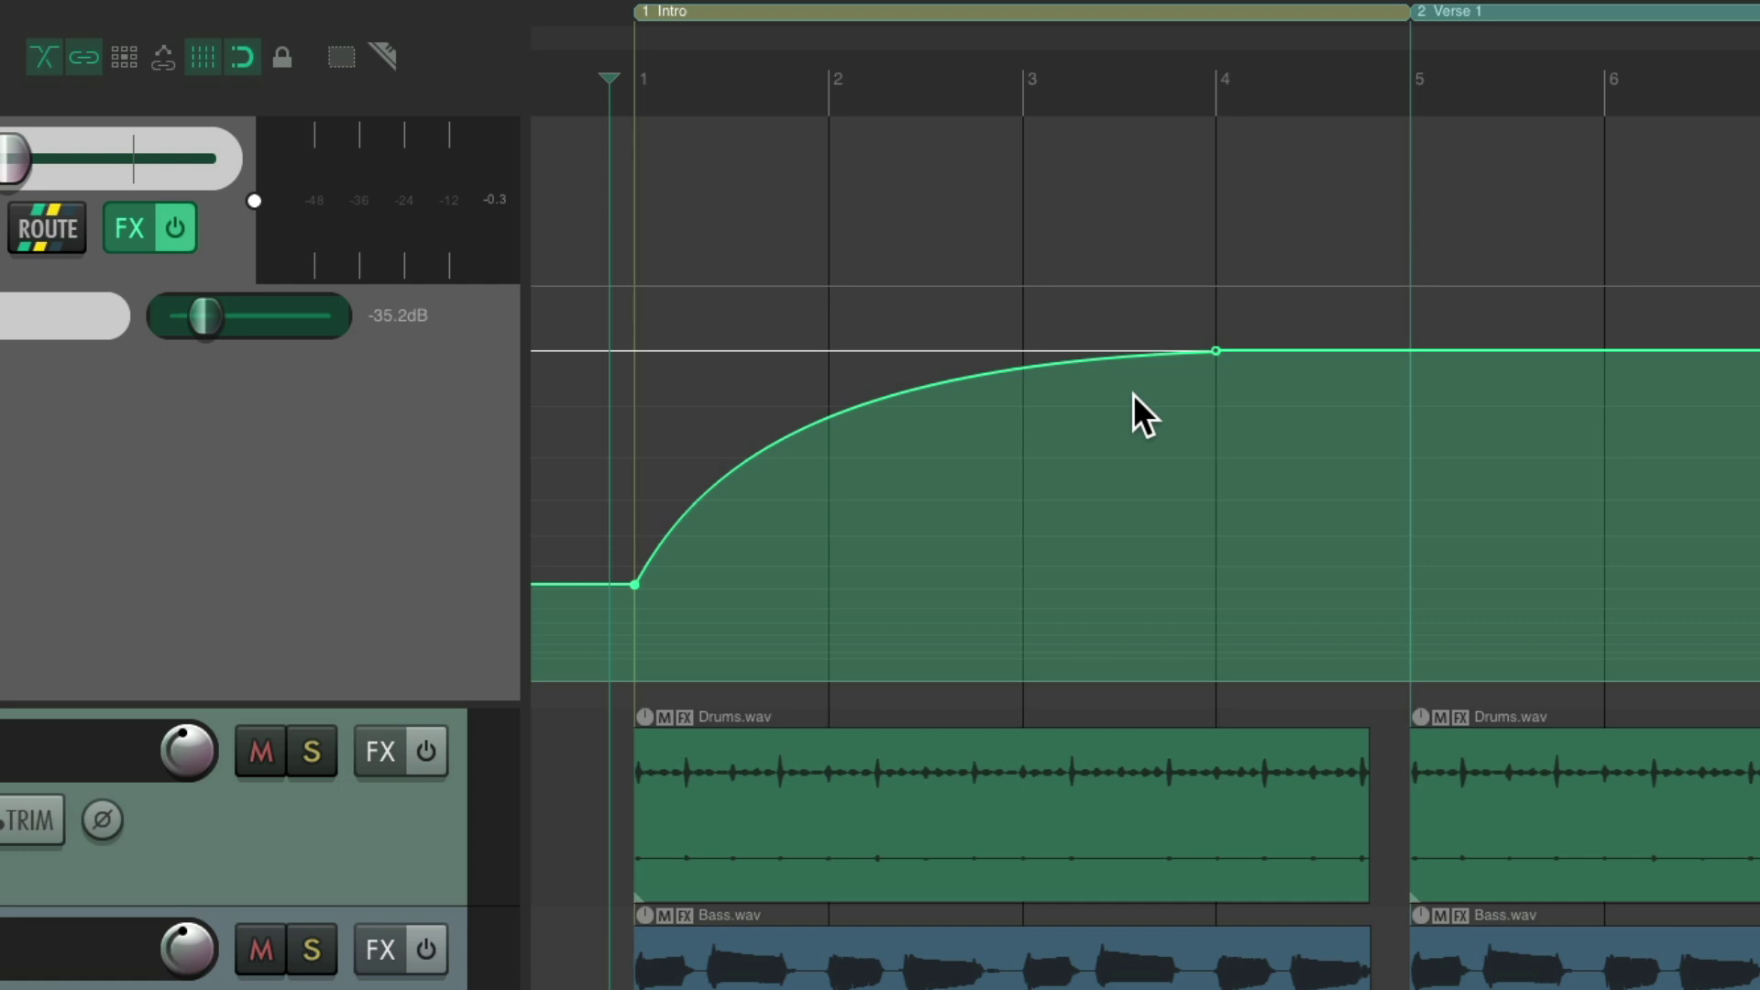
Step: Zoom out to the song's ending and play it from around bar 73
scroll(1133, 393, "down", 10)
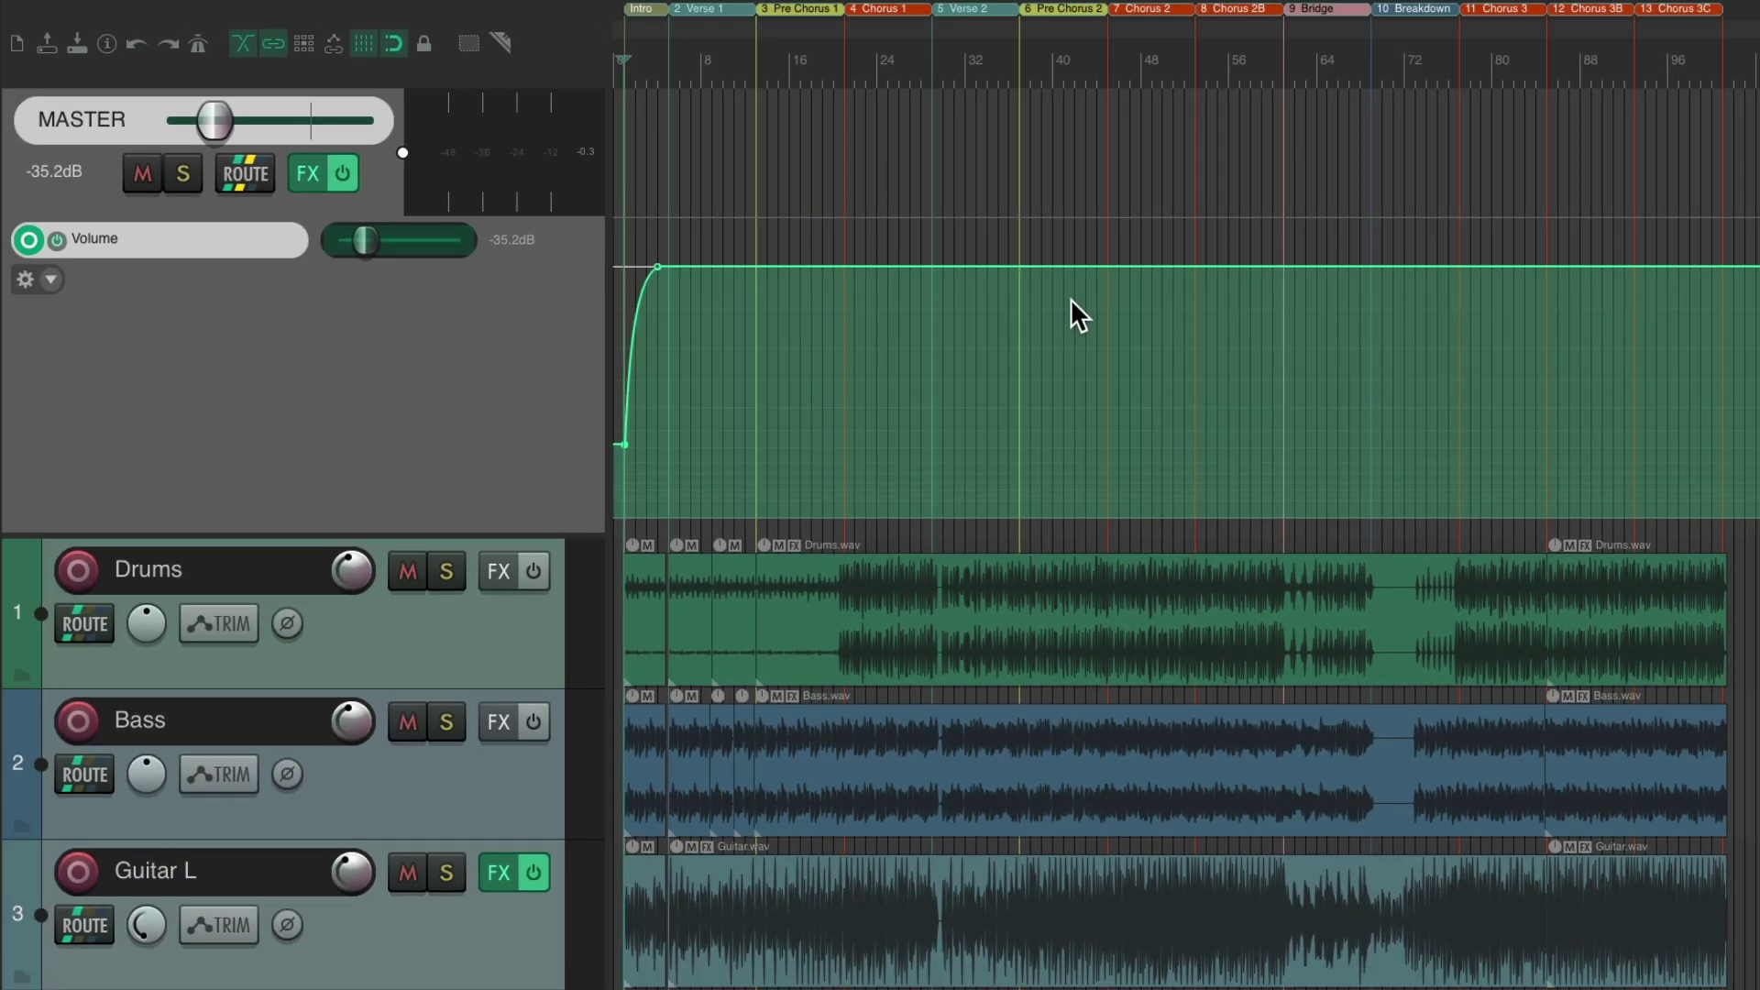
scroll(1131, 383, "right", 5)
scroll(1137, 390, "up", 6)
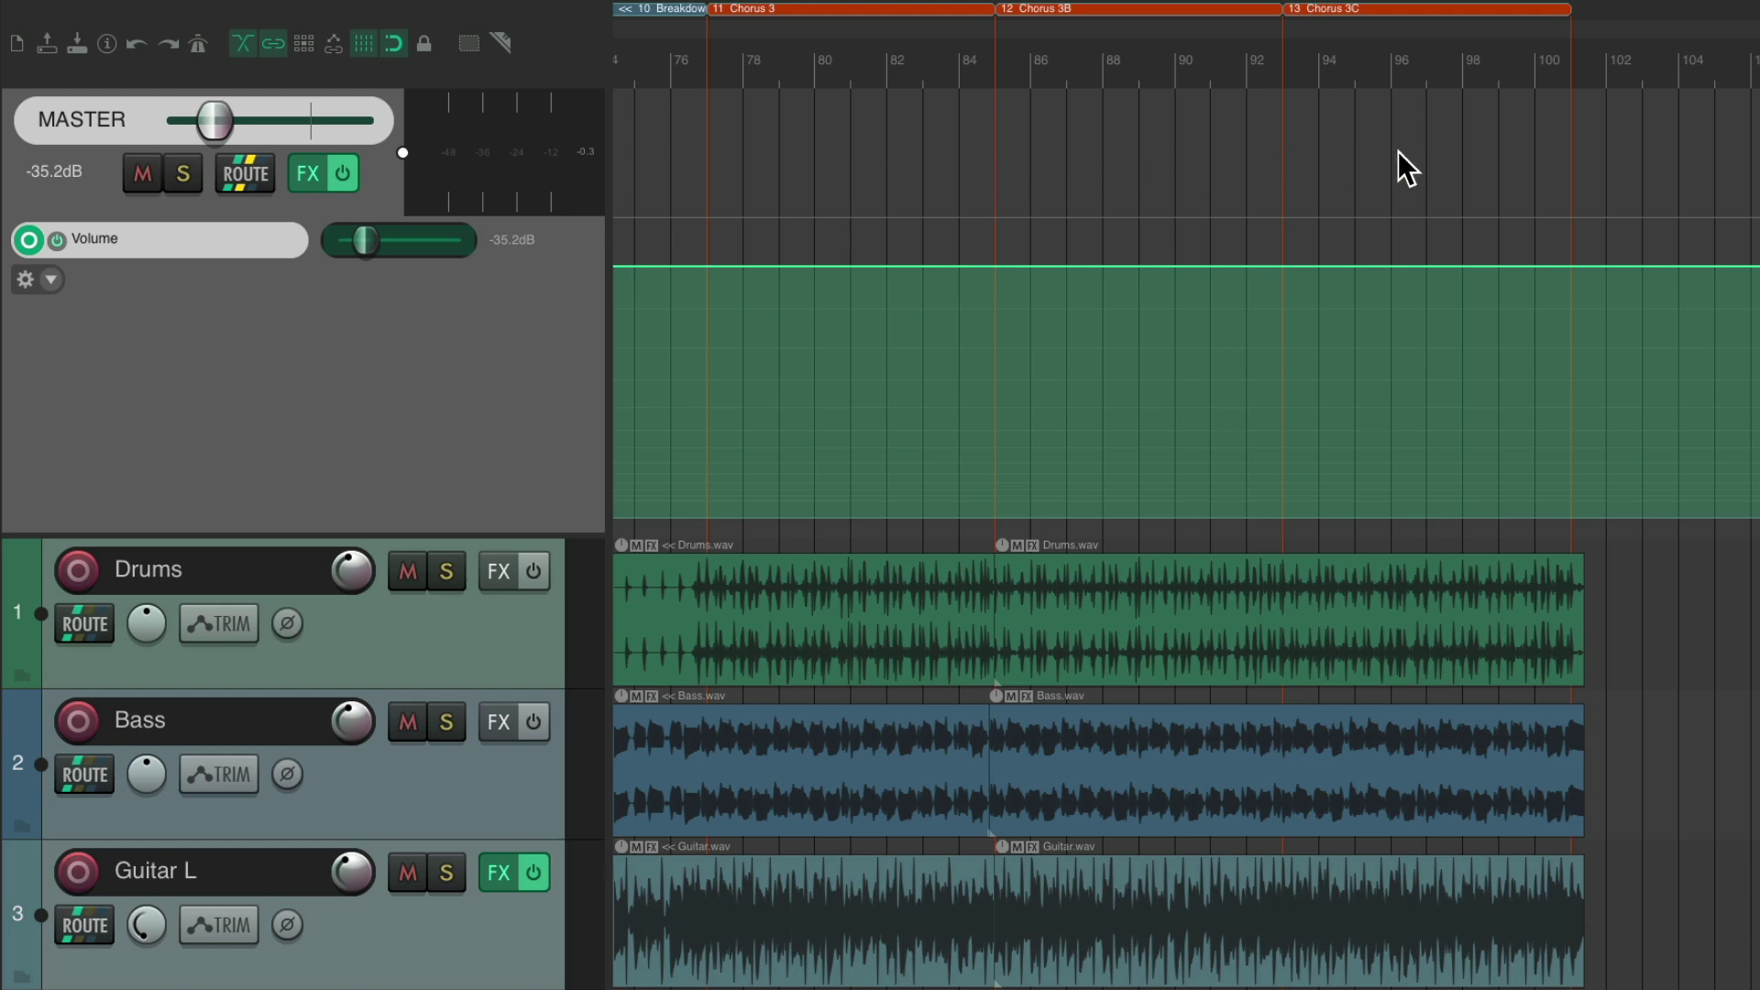
scroll(1213, 341, "left", 5)
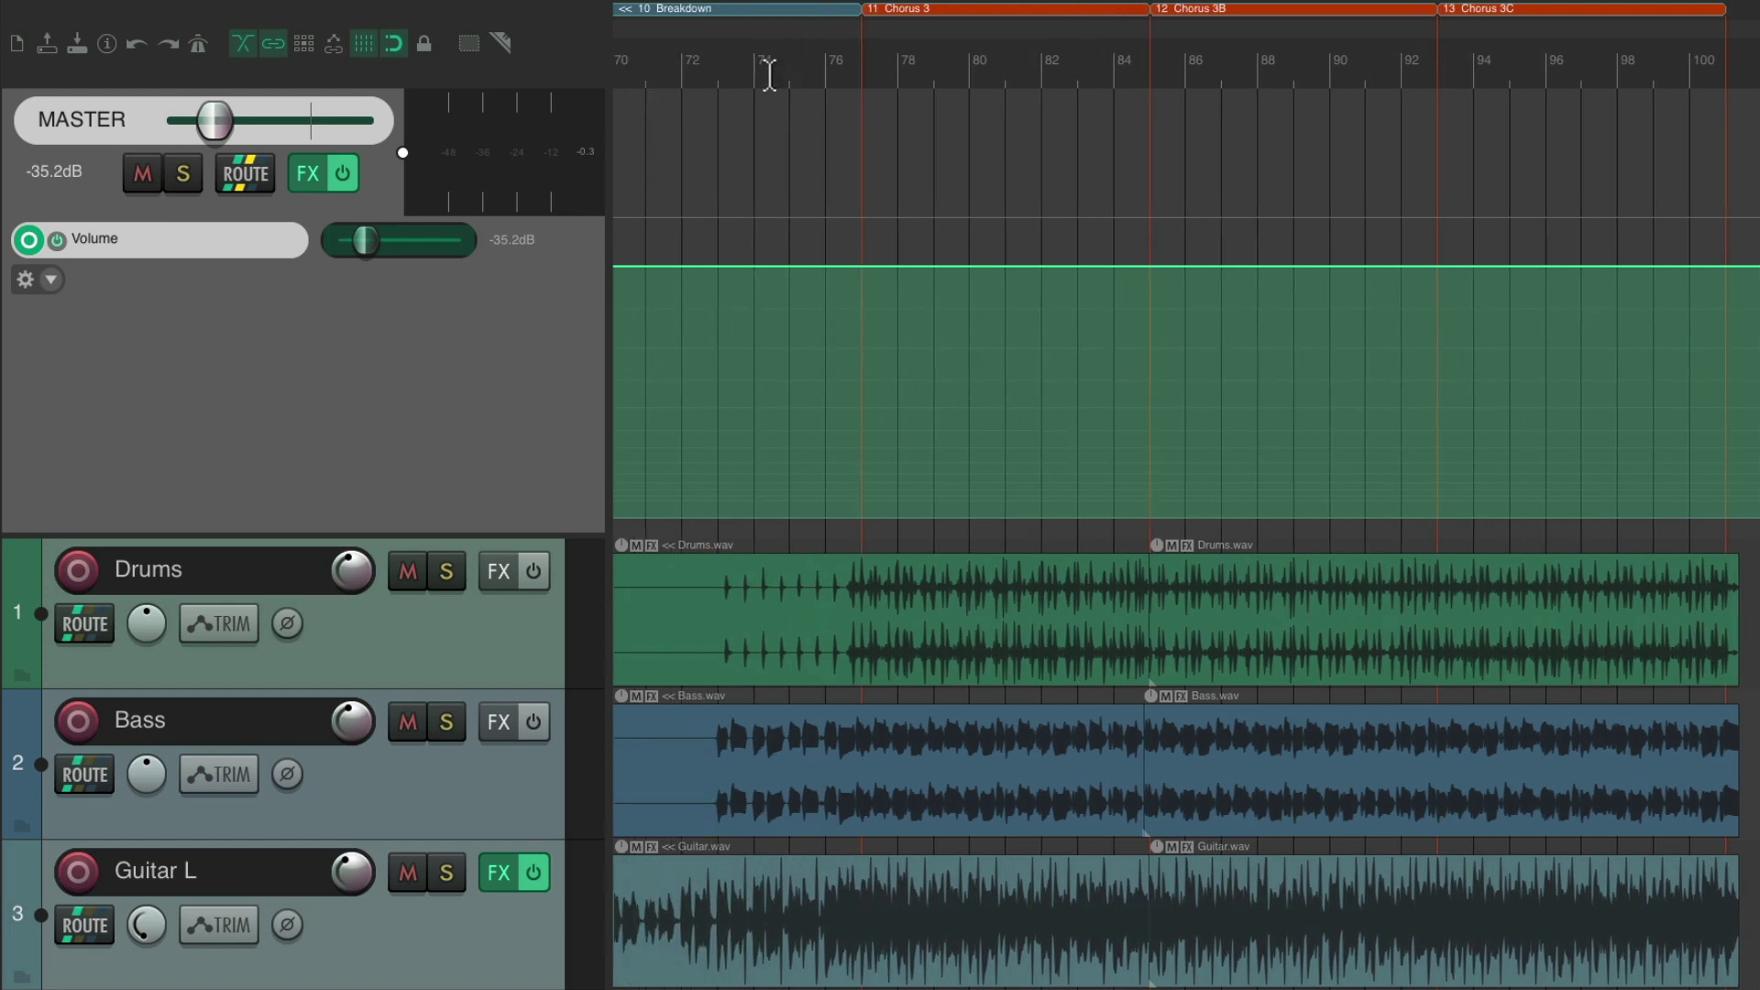
left_click(739, 70)
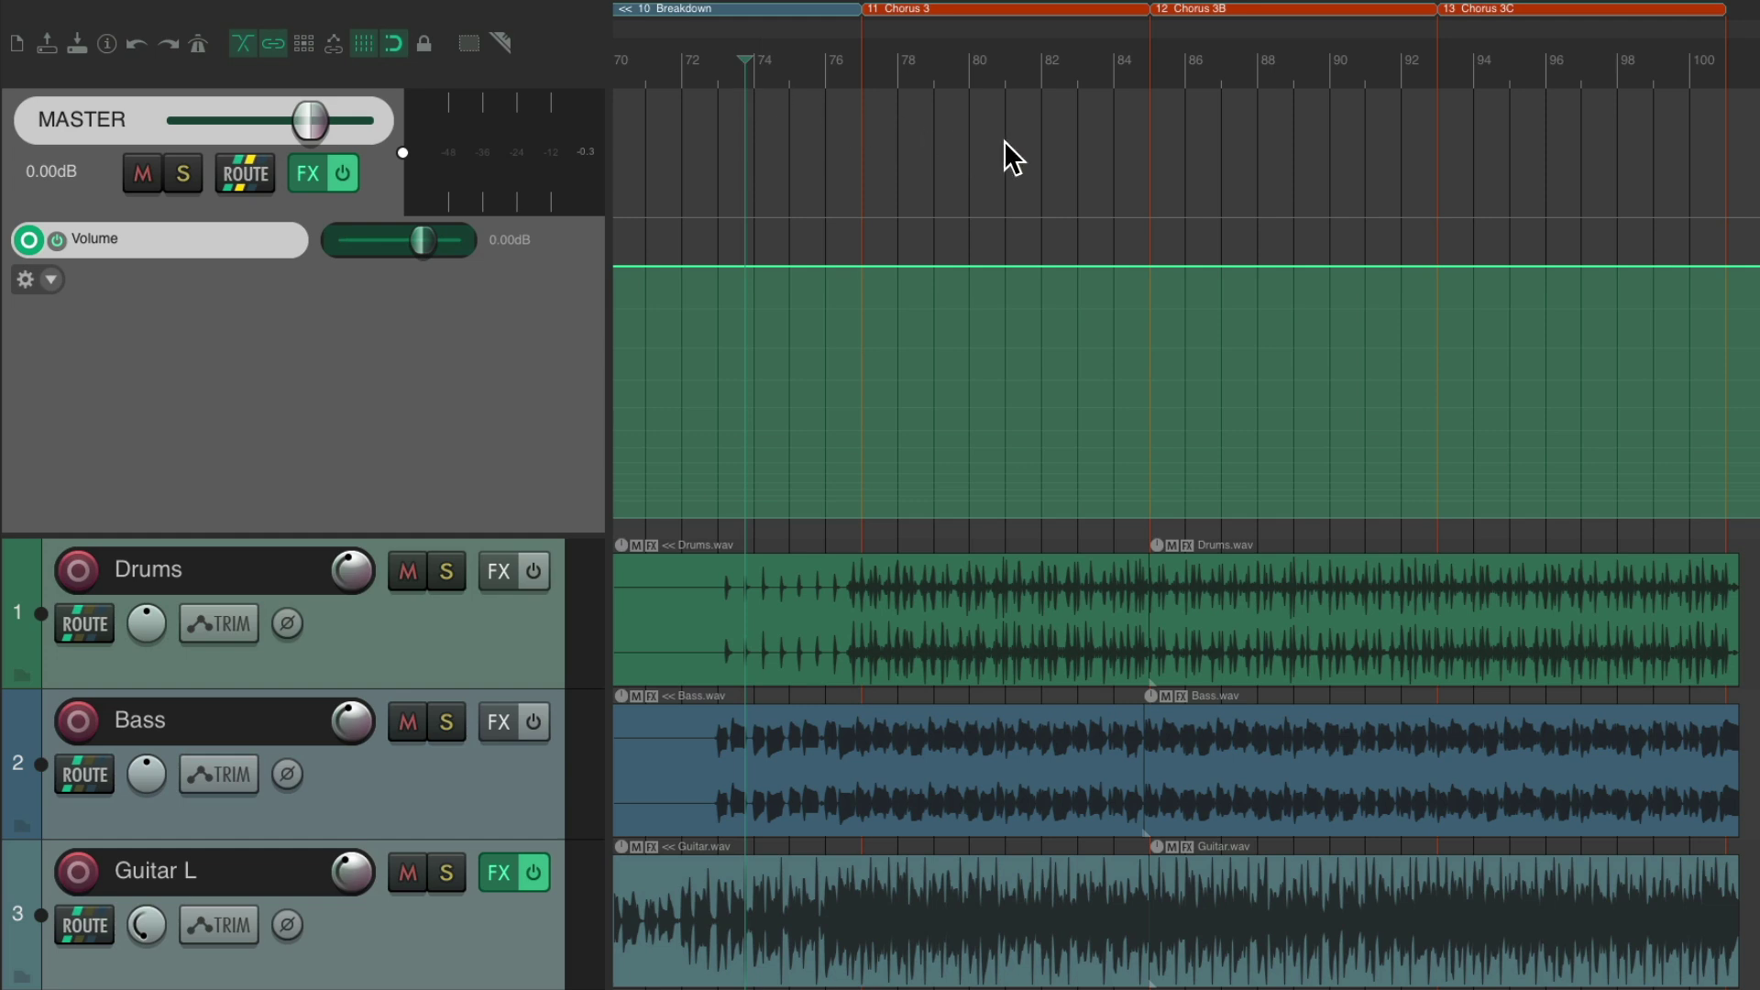
key("space")
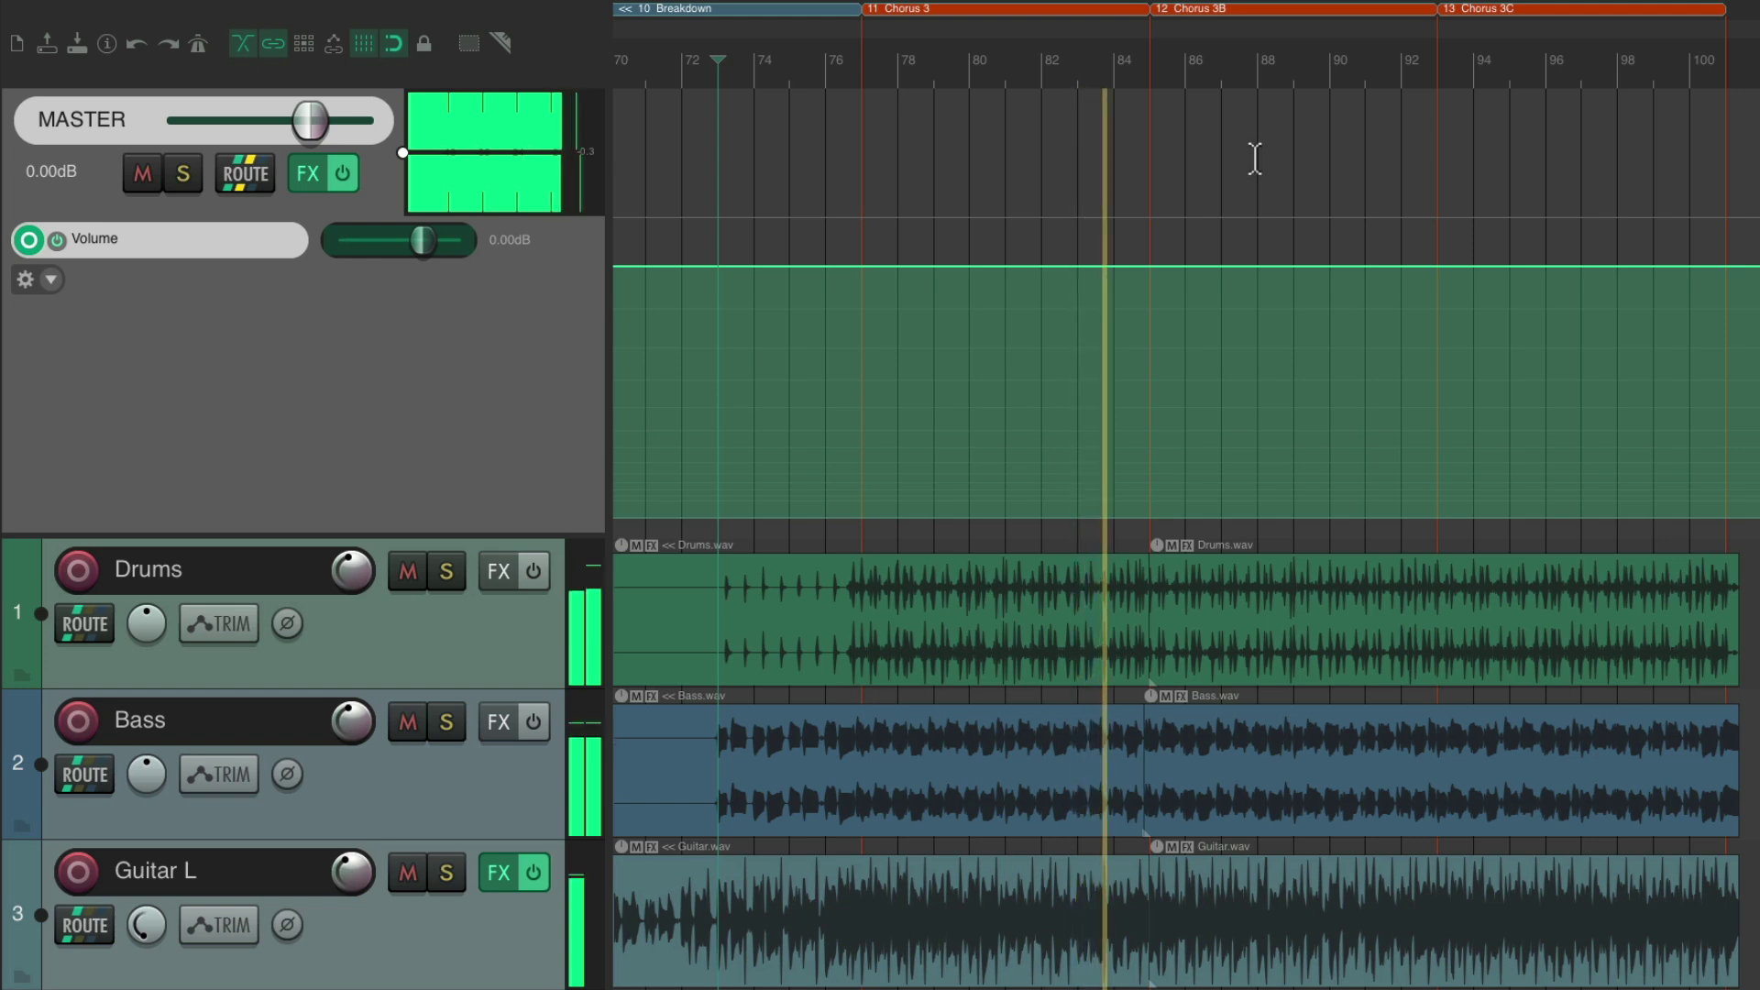
scroll(994, 387, "up", 2)
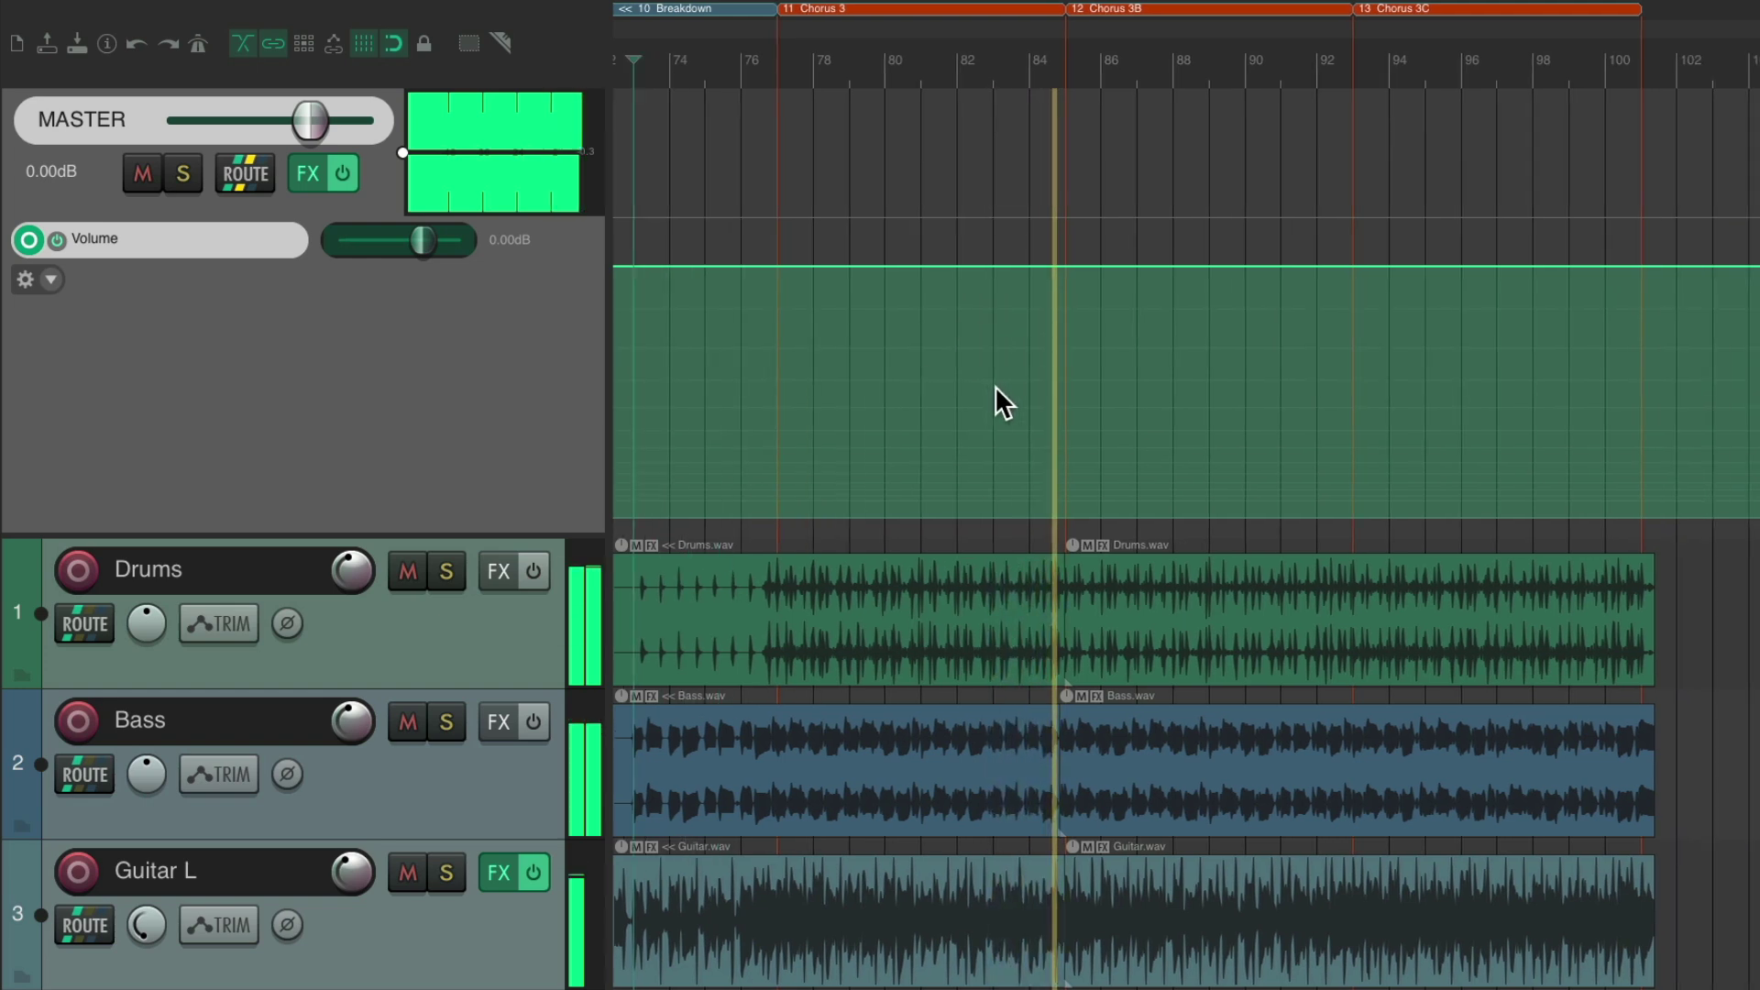
scroll(1096, 399, "up", 2)
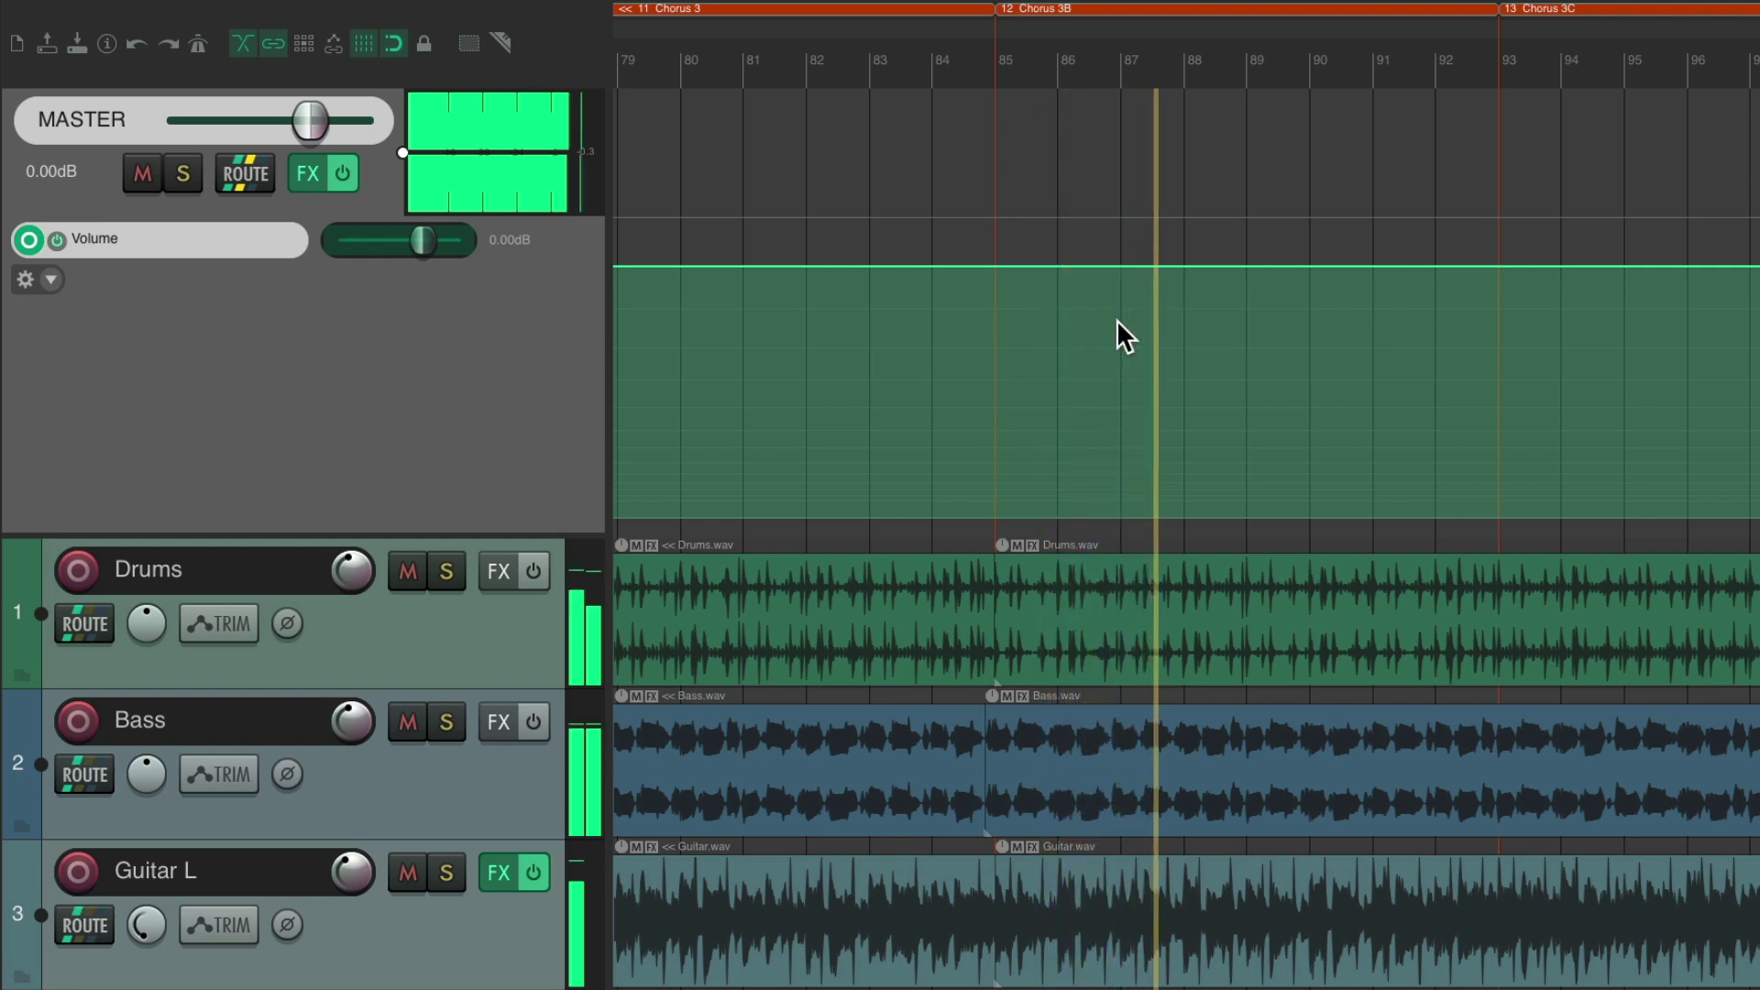
Step: Stop playback, add a 0.00dB volume point at bar 85, and insert an empty track above Drums
key("space")
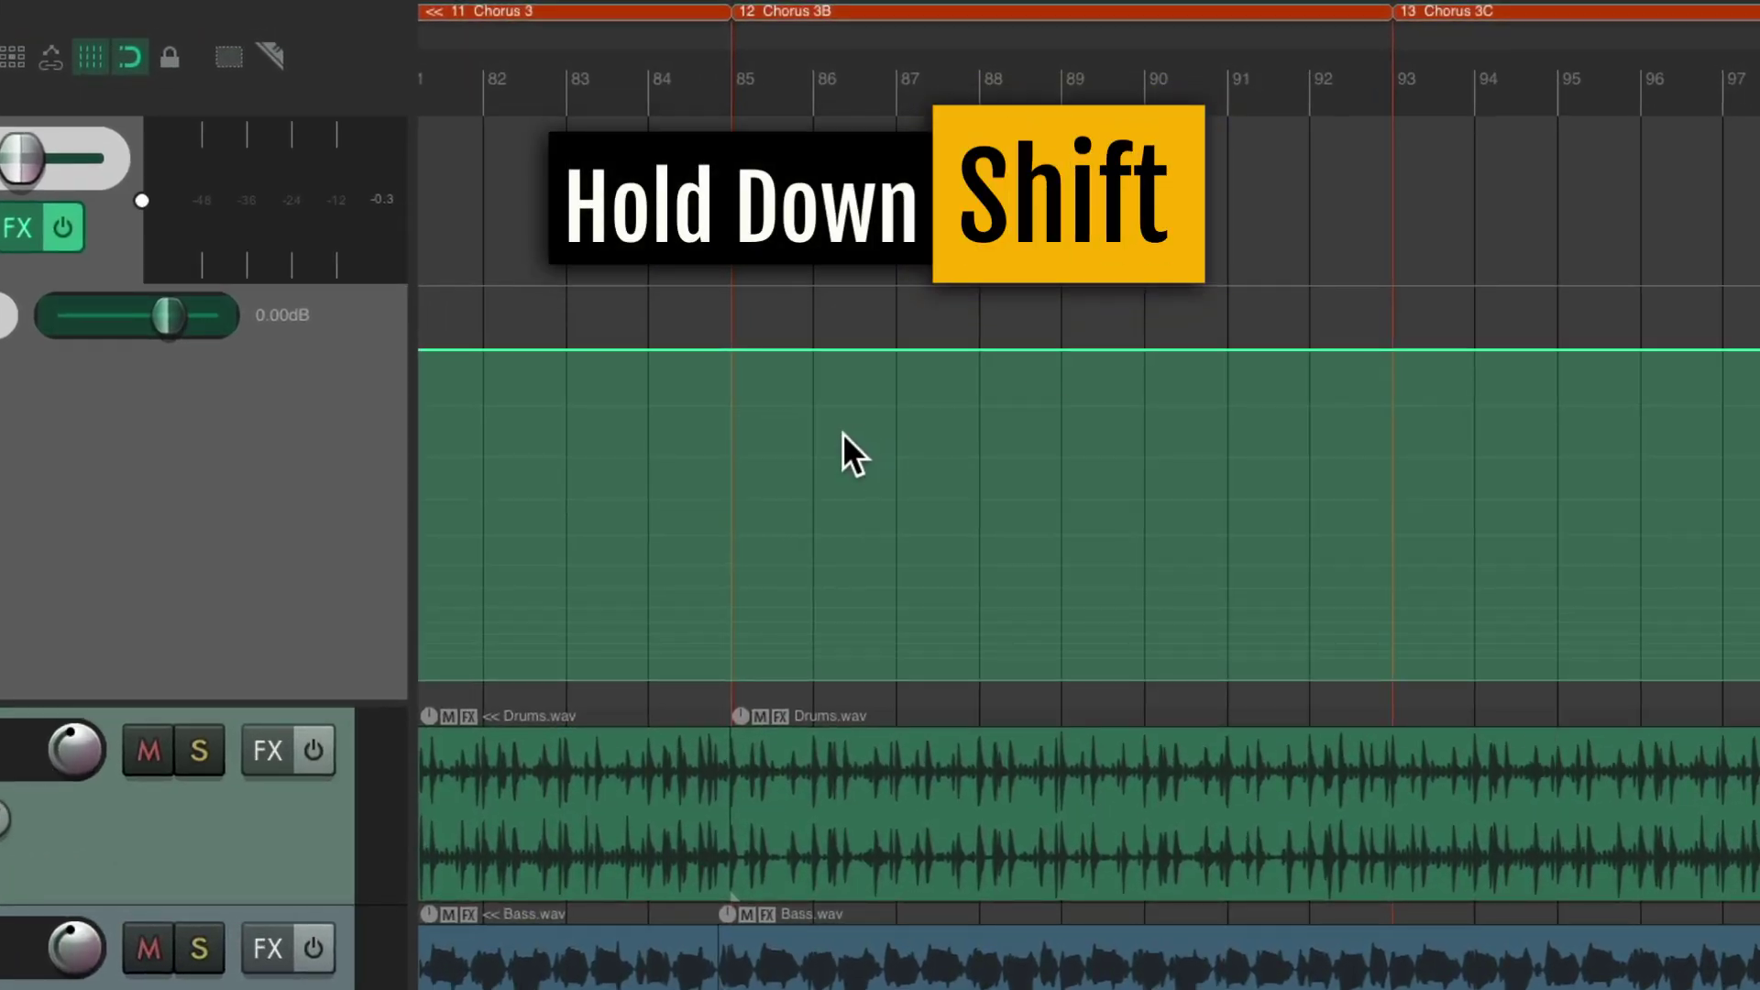
key("shift")
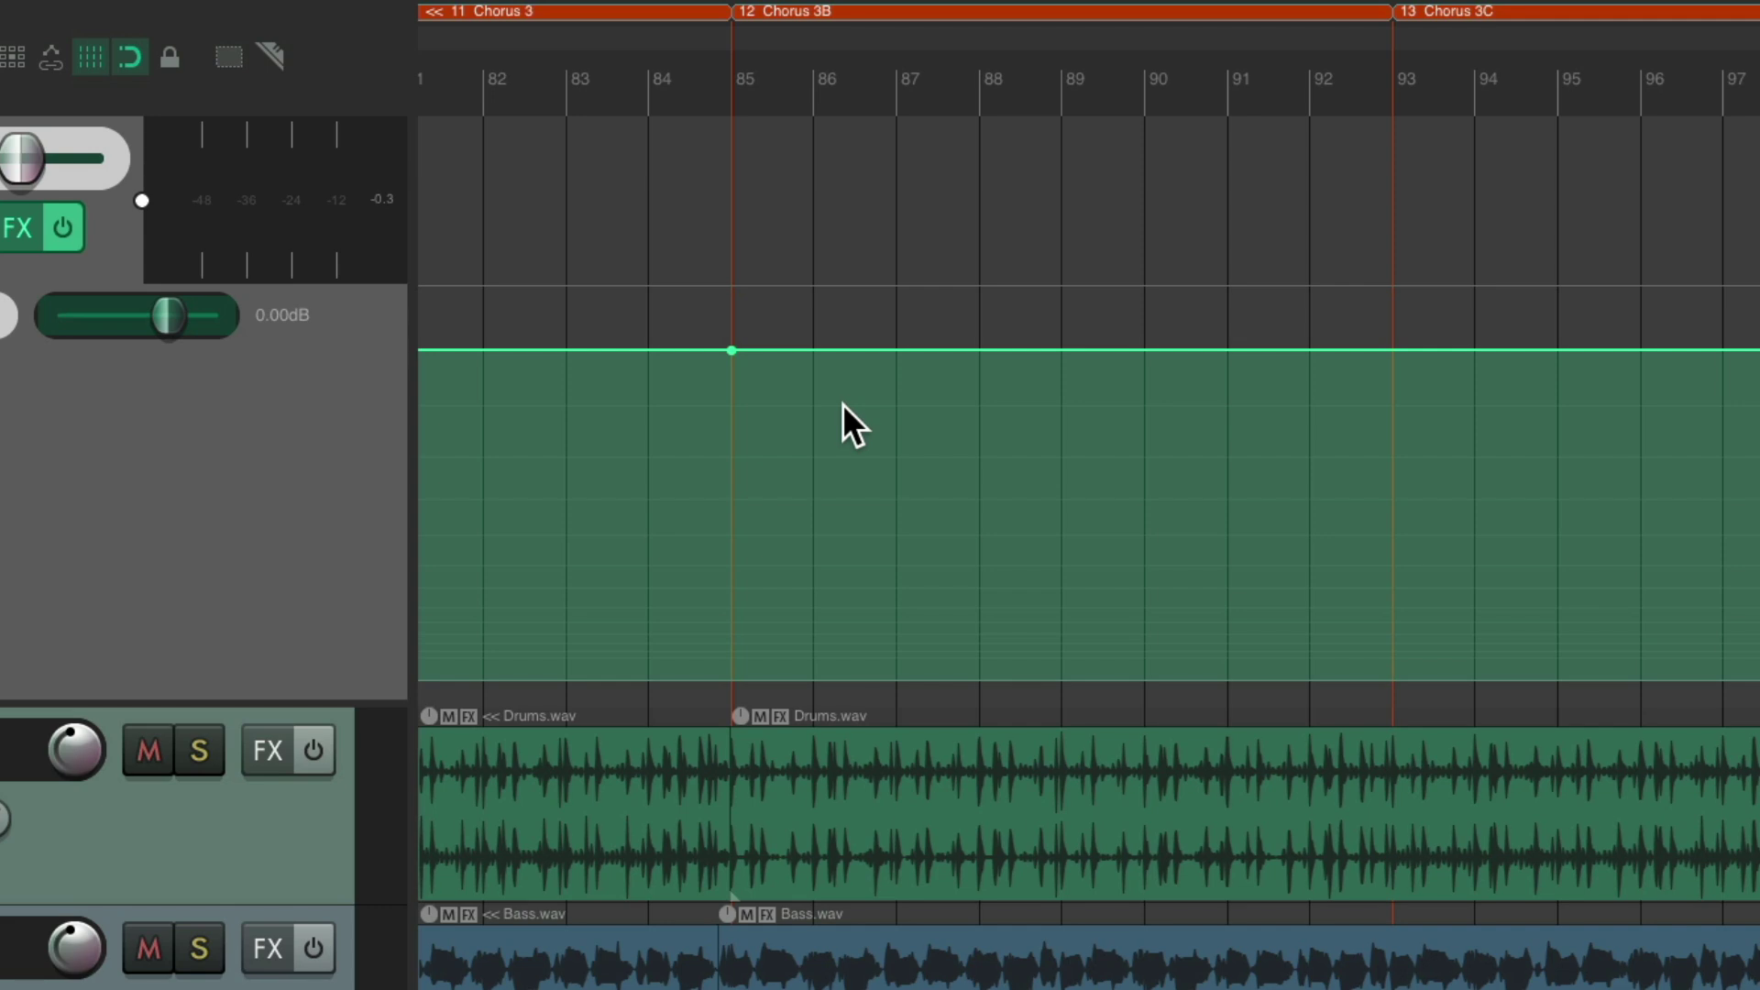
key("ctrl+t")
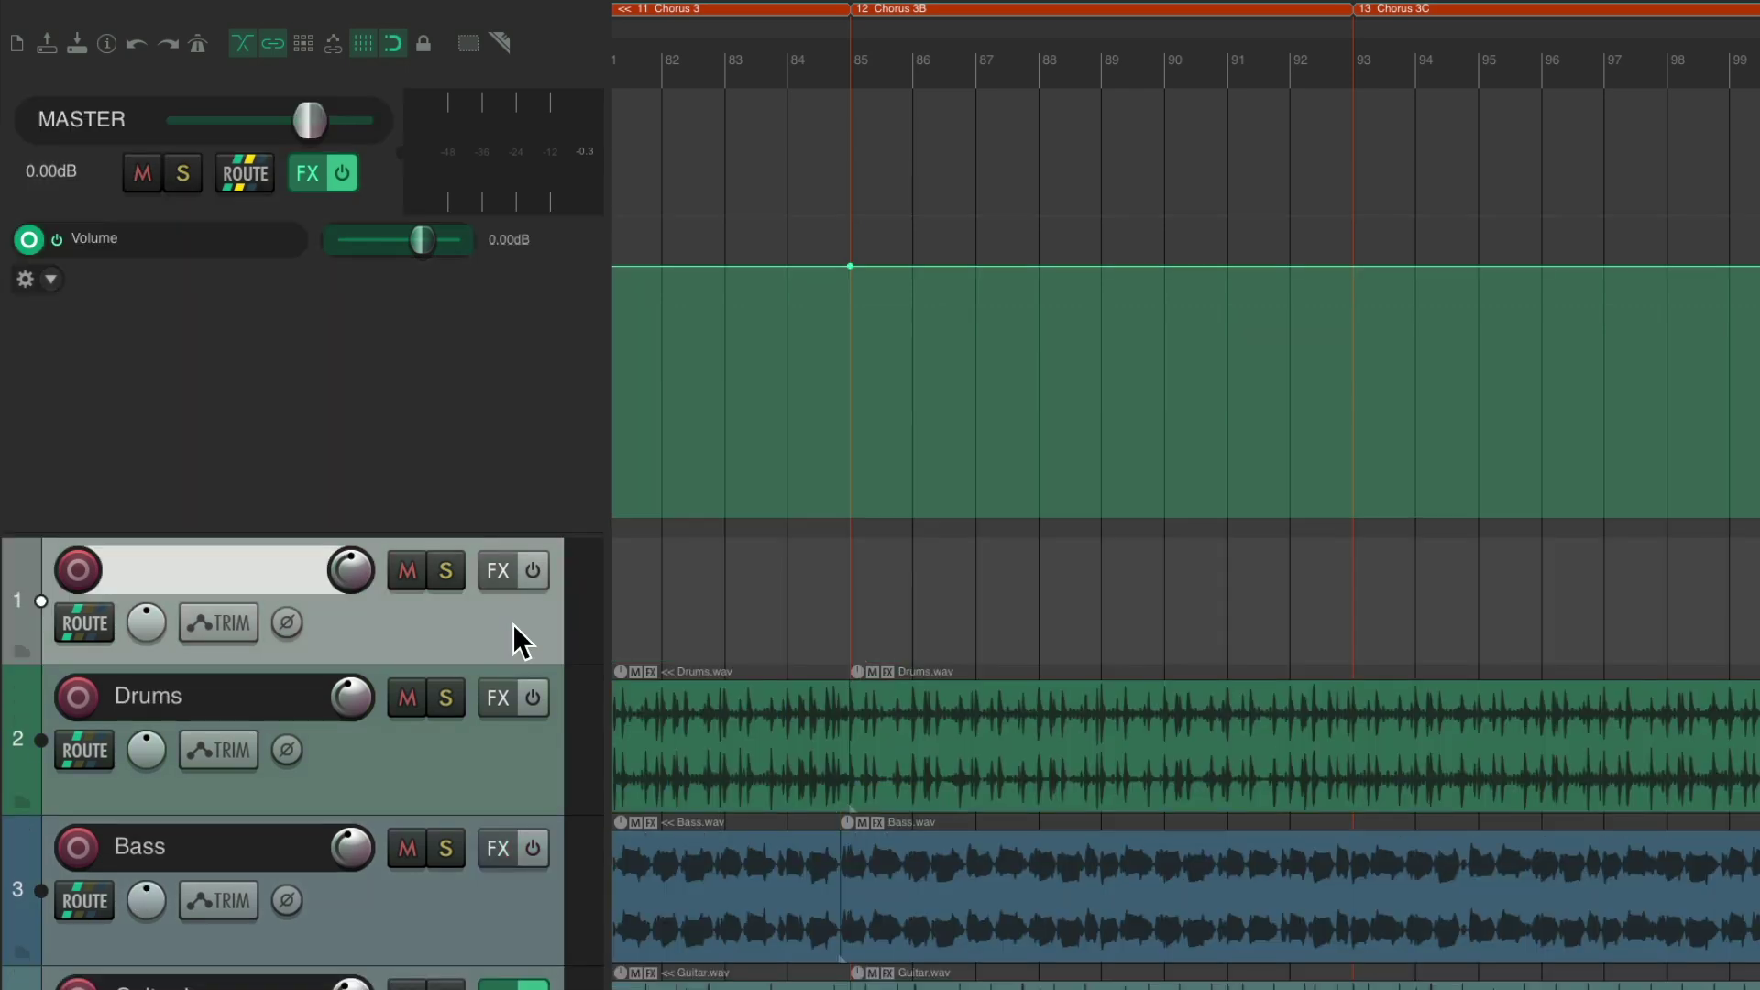
Step: Draw an empty item at bar 85, set its length to 25.00 seconds, and select its time range
left_click_drag(868, 602, 976, 596)
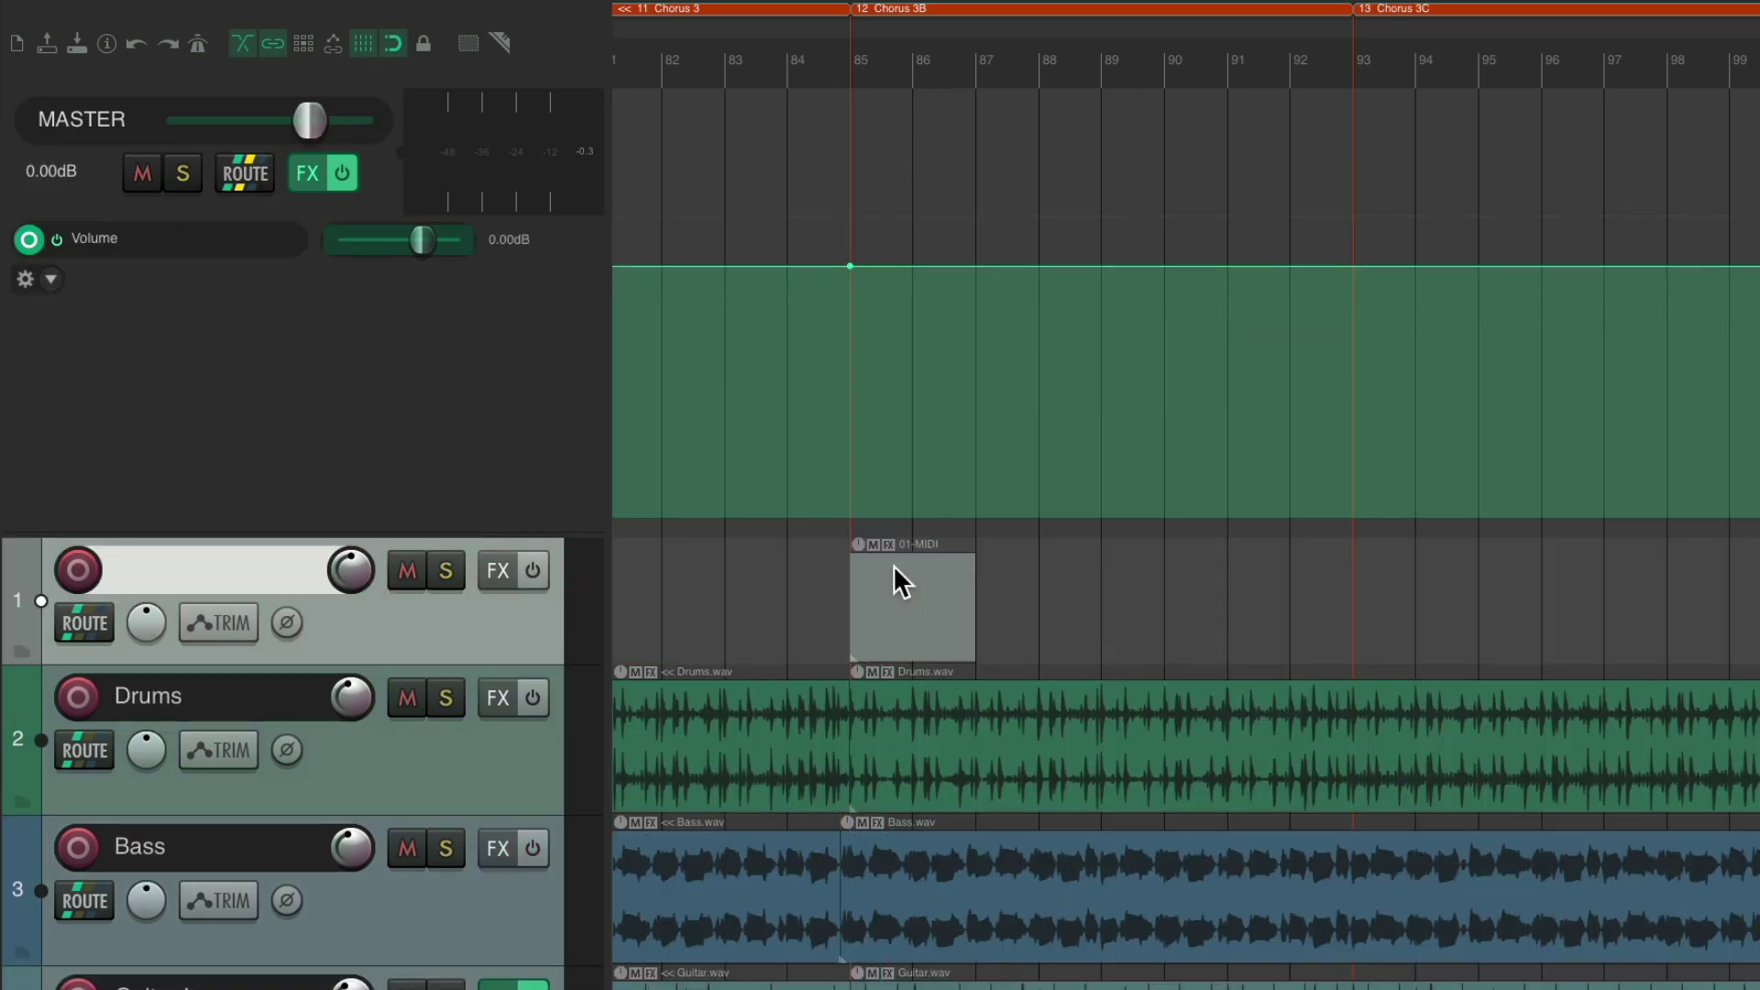
right_click(894, 566)
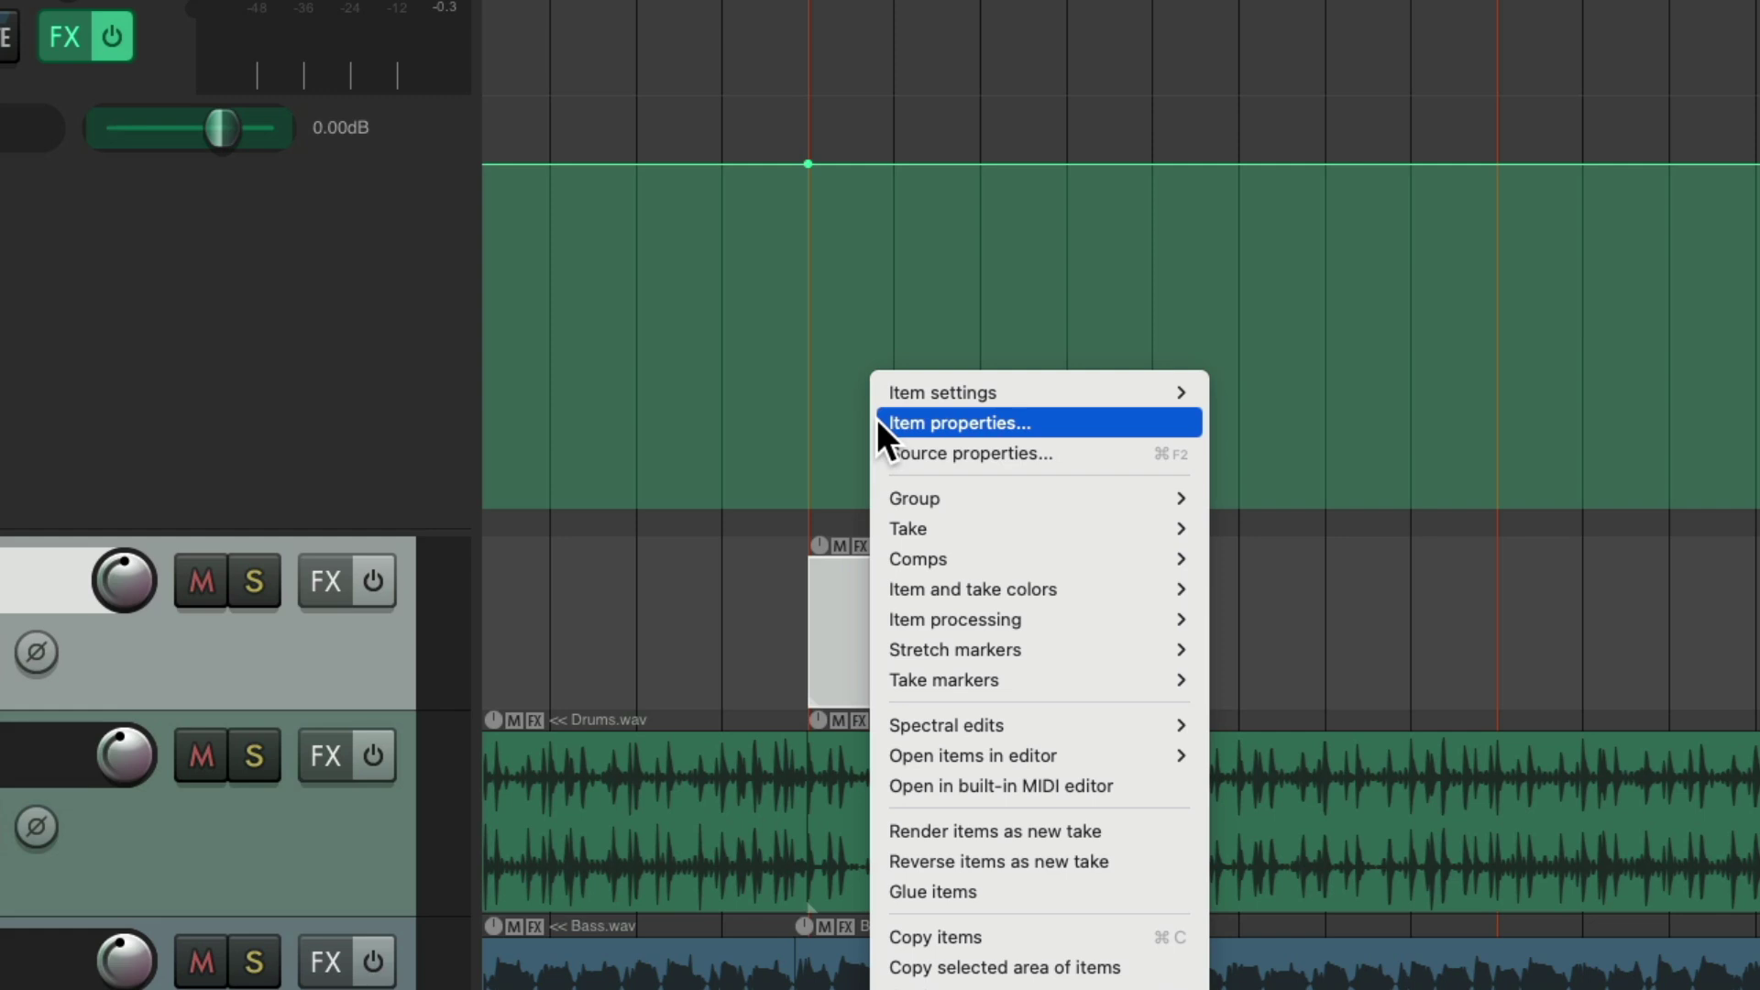
left_click(876, 420)
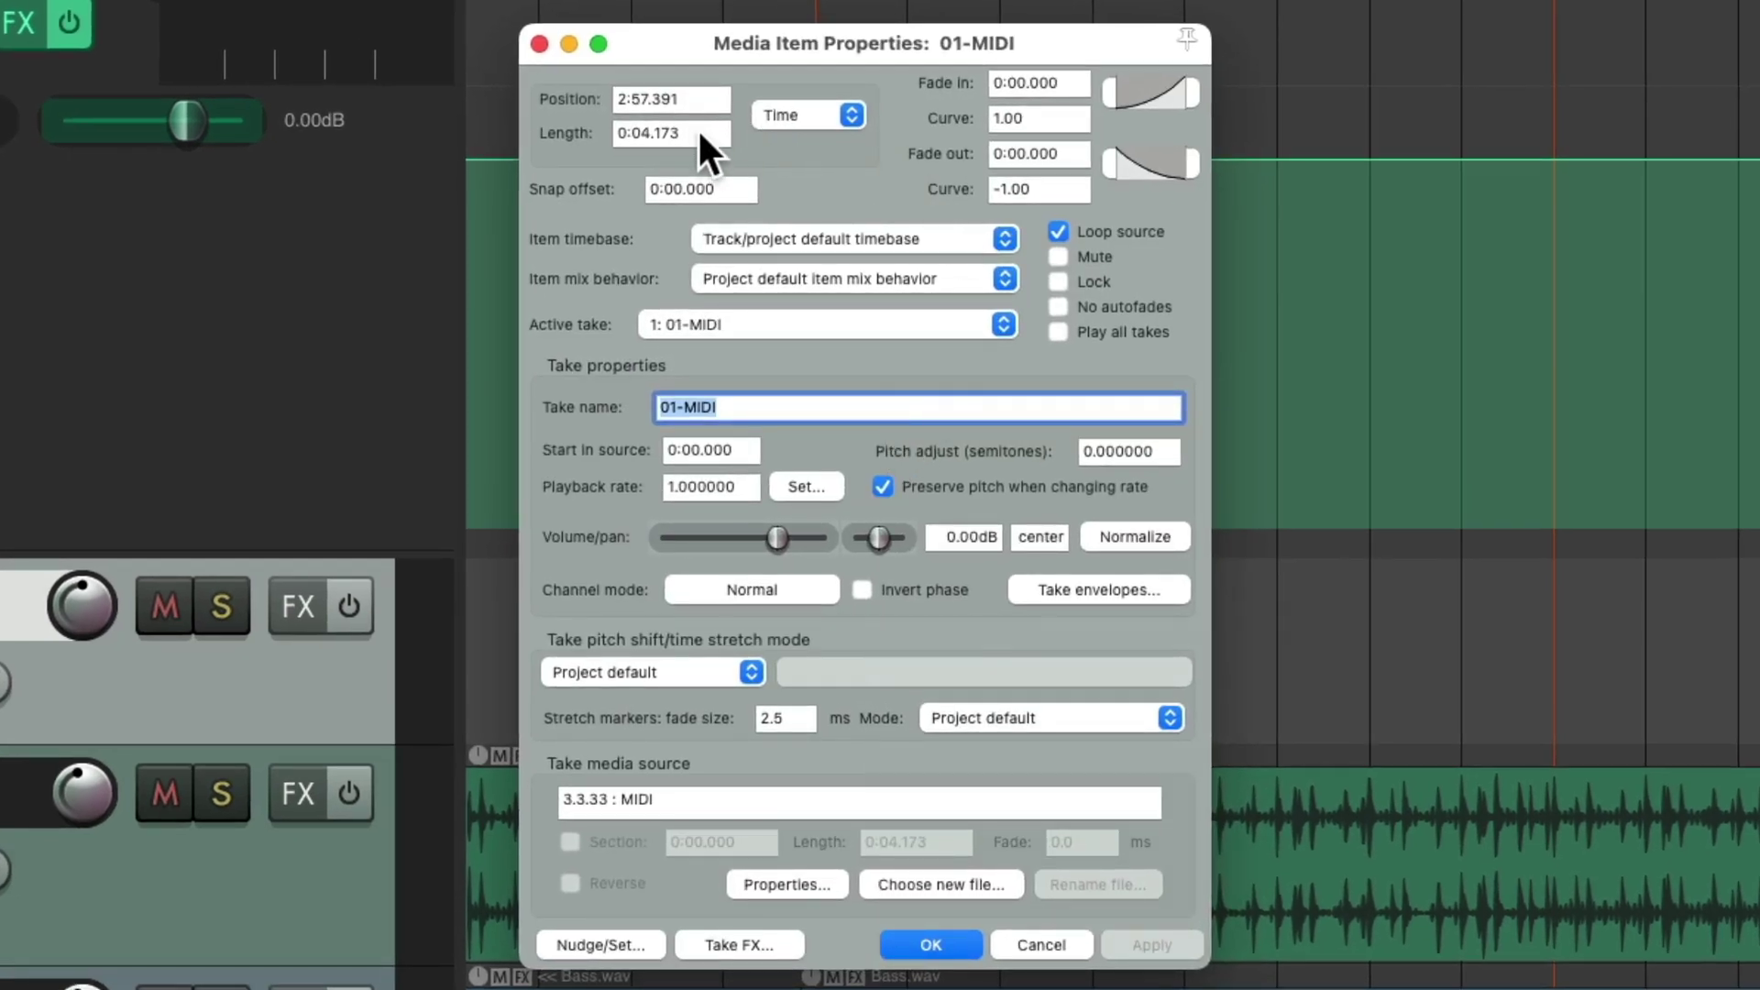
left_click(698, 134)
key("BackSpace")
key("BackSpace")
key("BackSpace")
key("BackSpace")
key("BackSpace")
key("BackSpace")
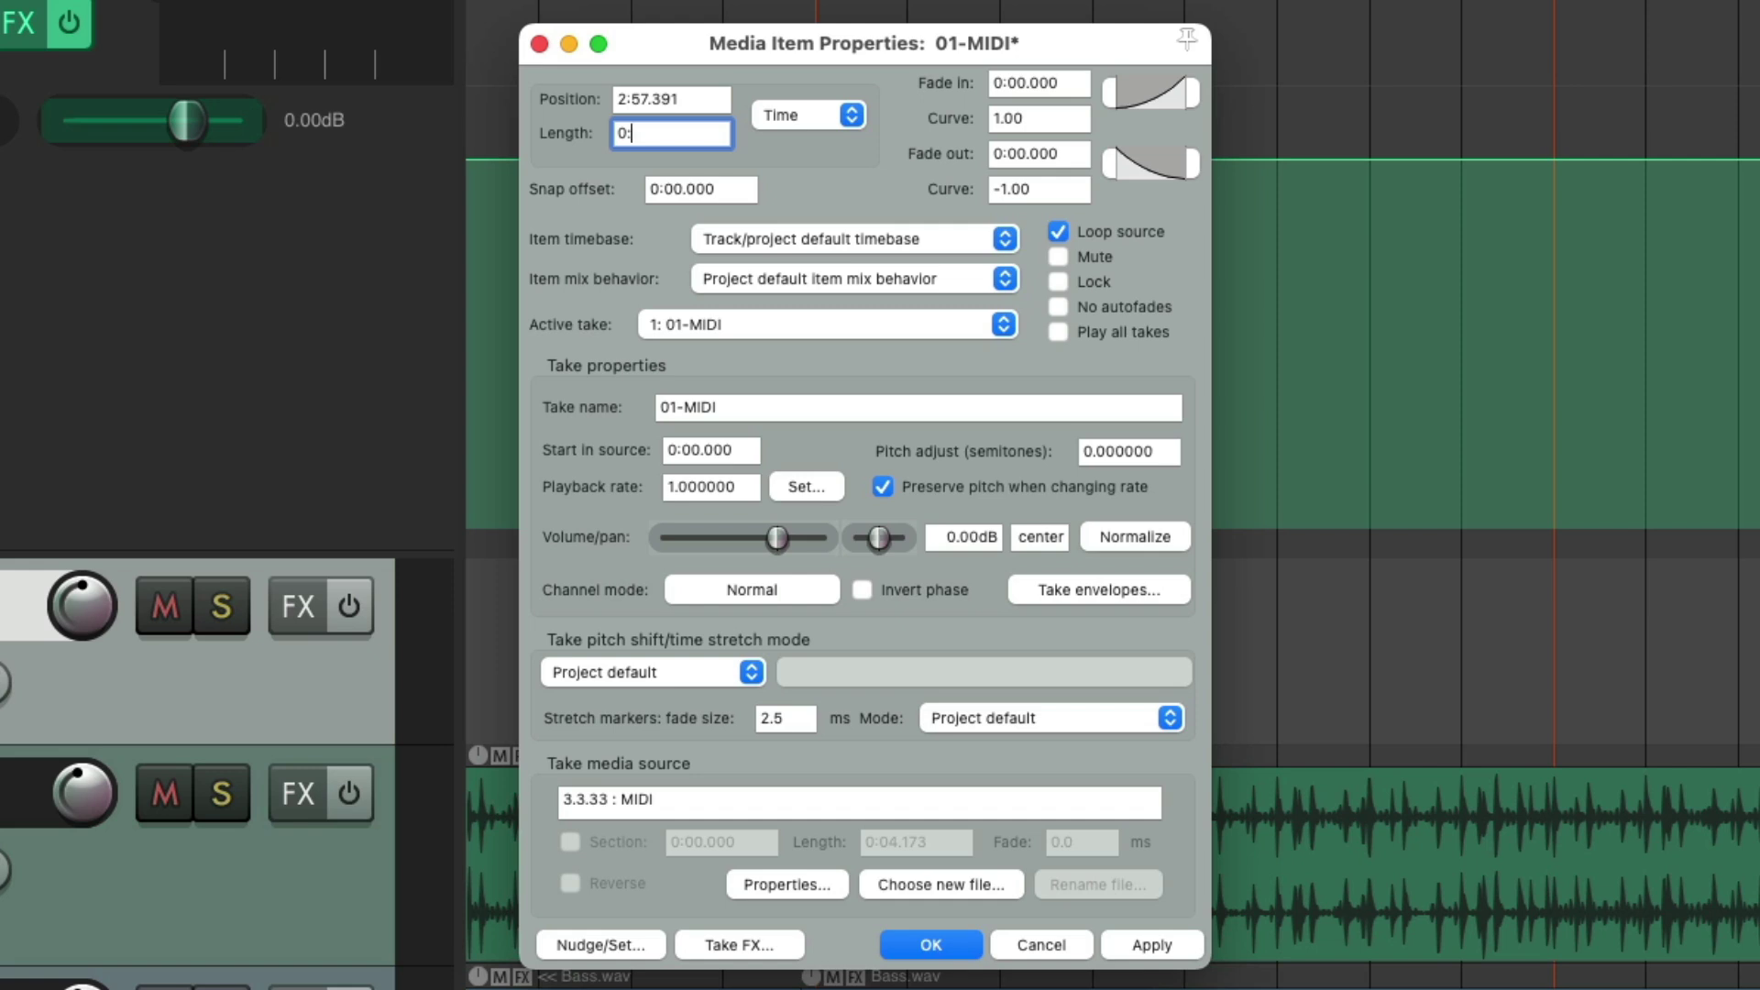
type("25.00")
key("Return")
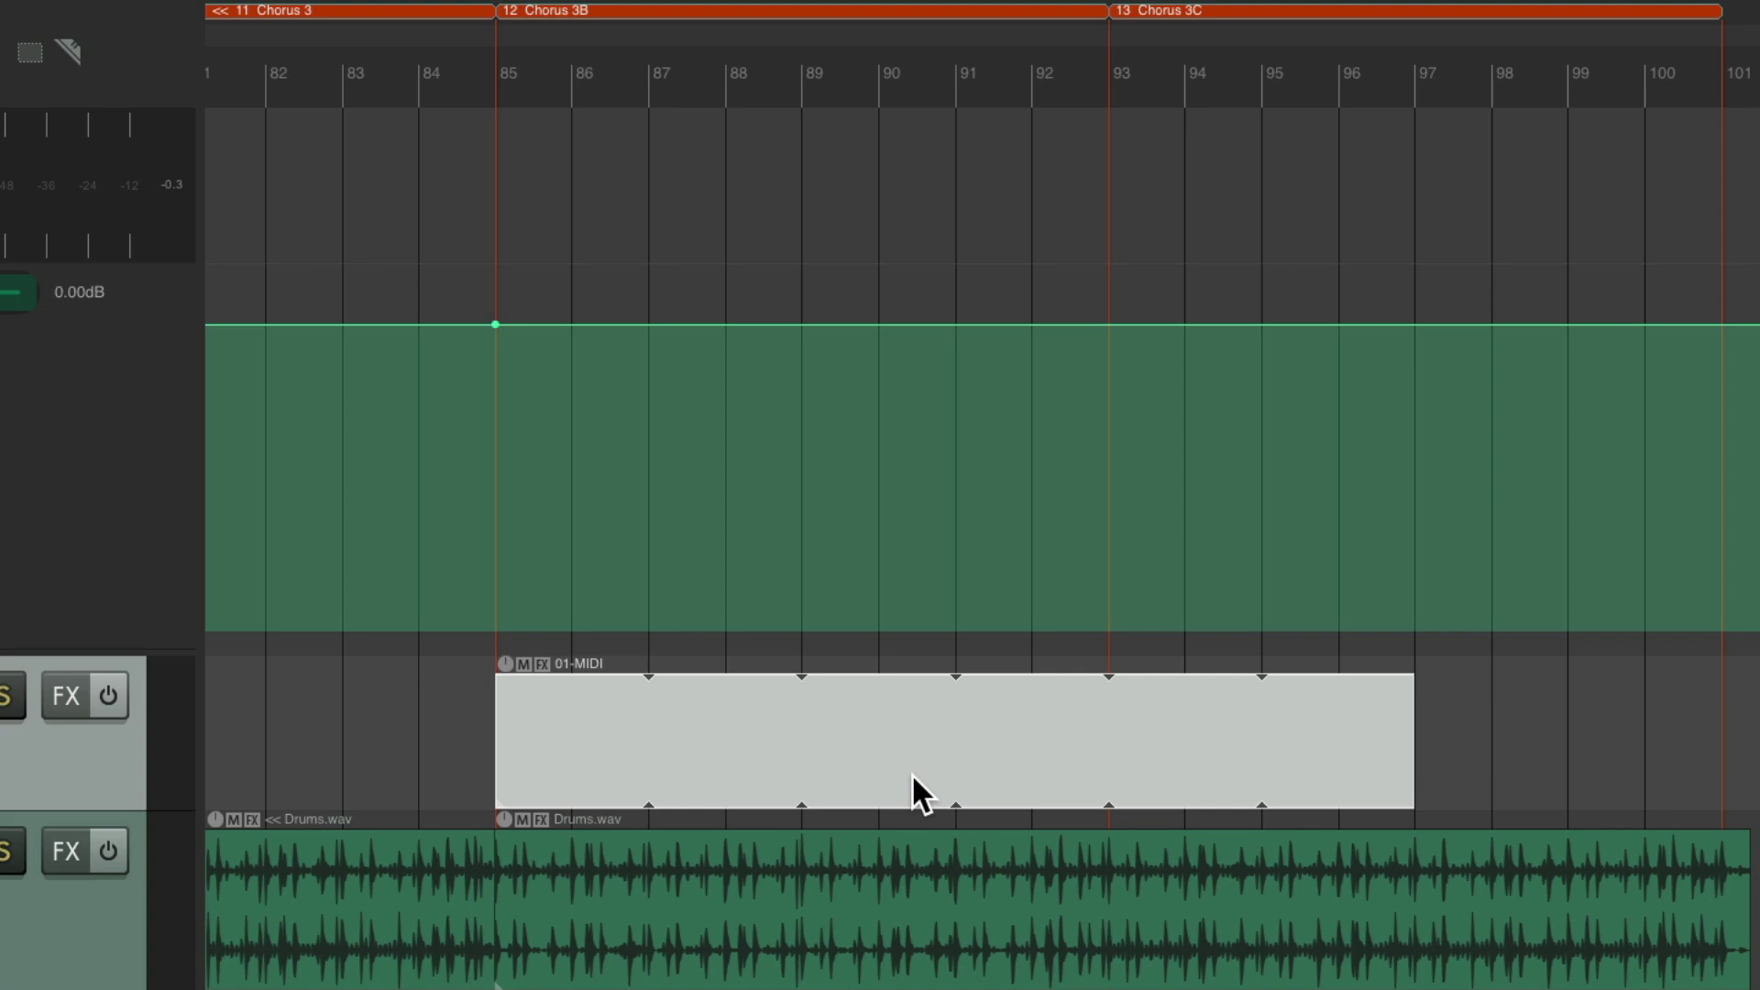
left_click(818, 750, "shift")
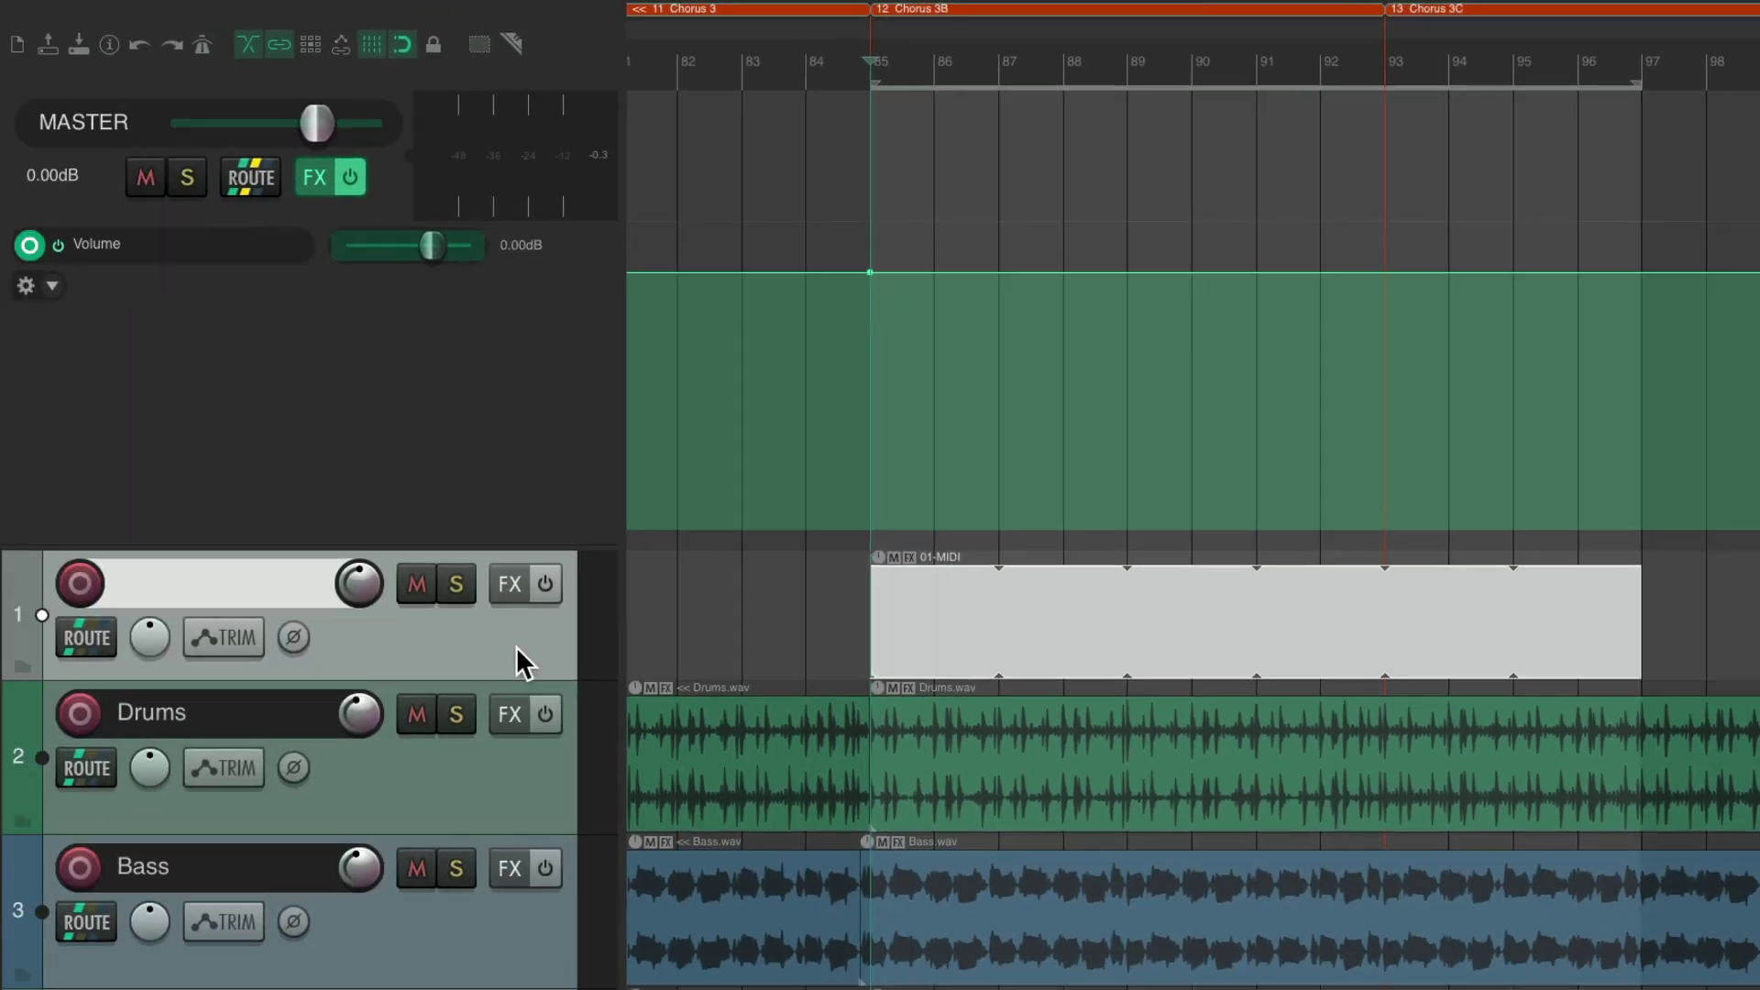
Step: Delete the temporary track, pull a new bar-97 point down to silence, and play from bar 84
key("Delete")
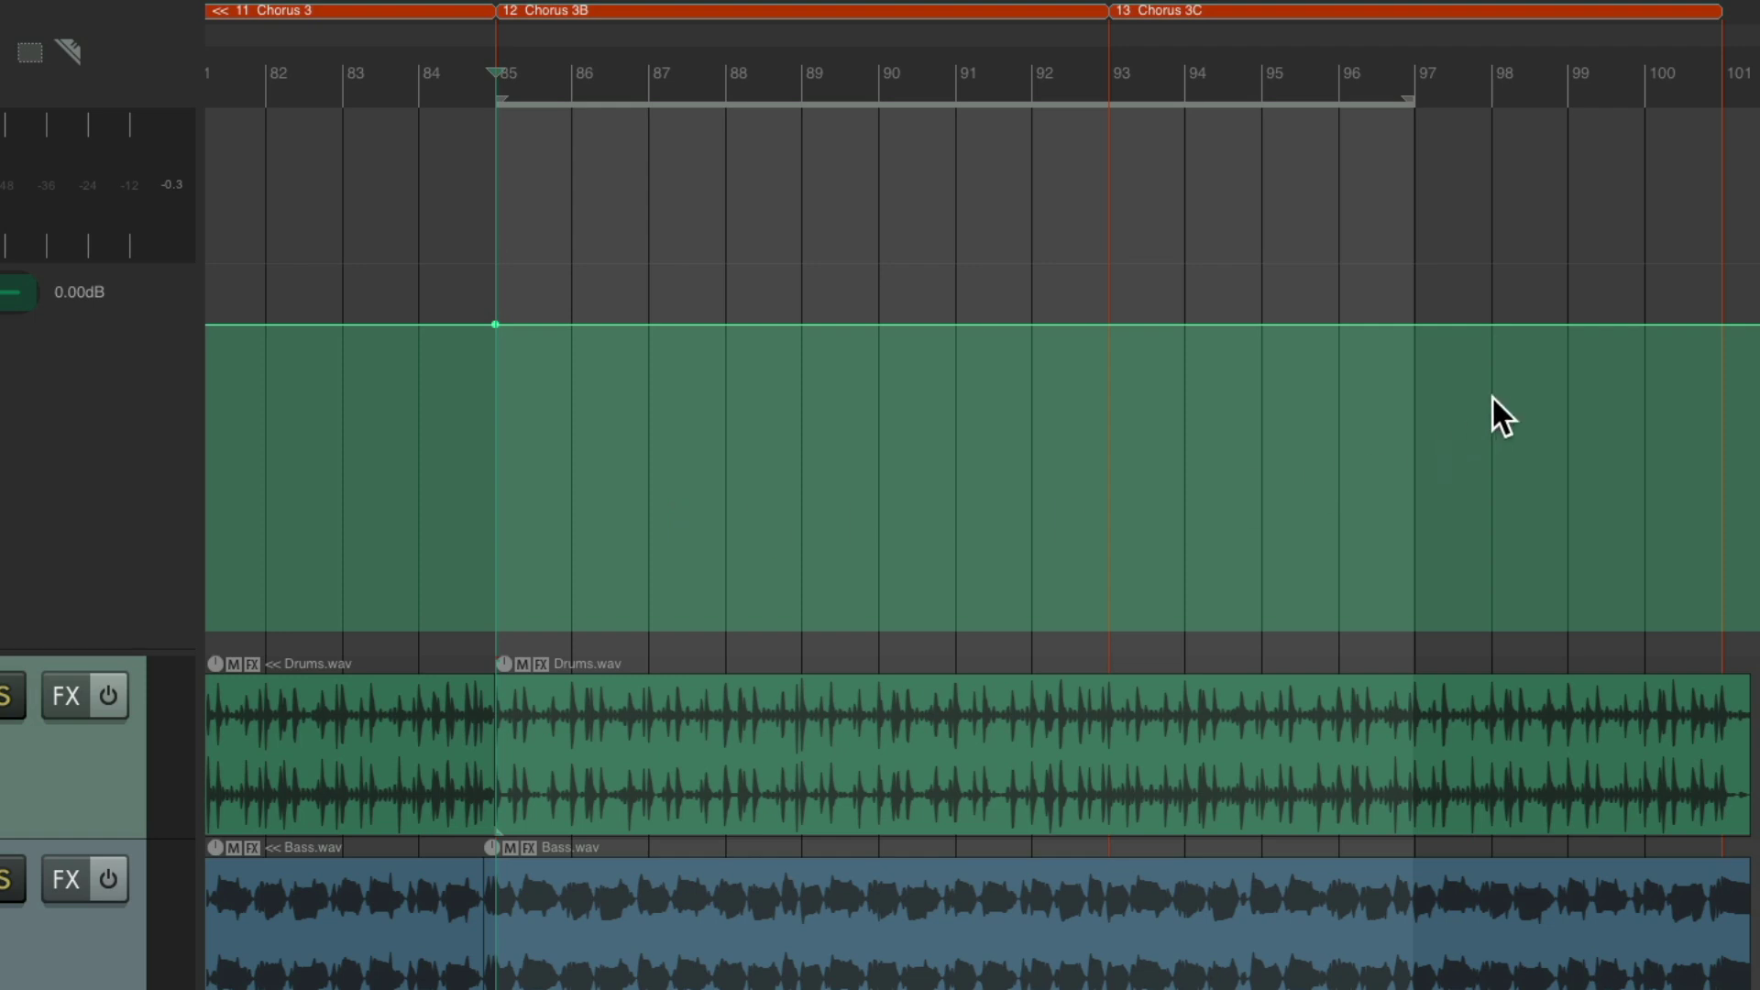
left_click(1414, 326, "shift")
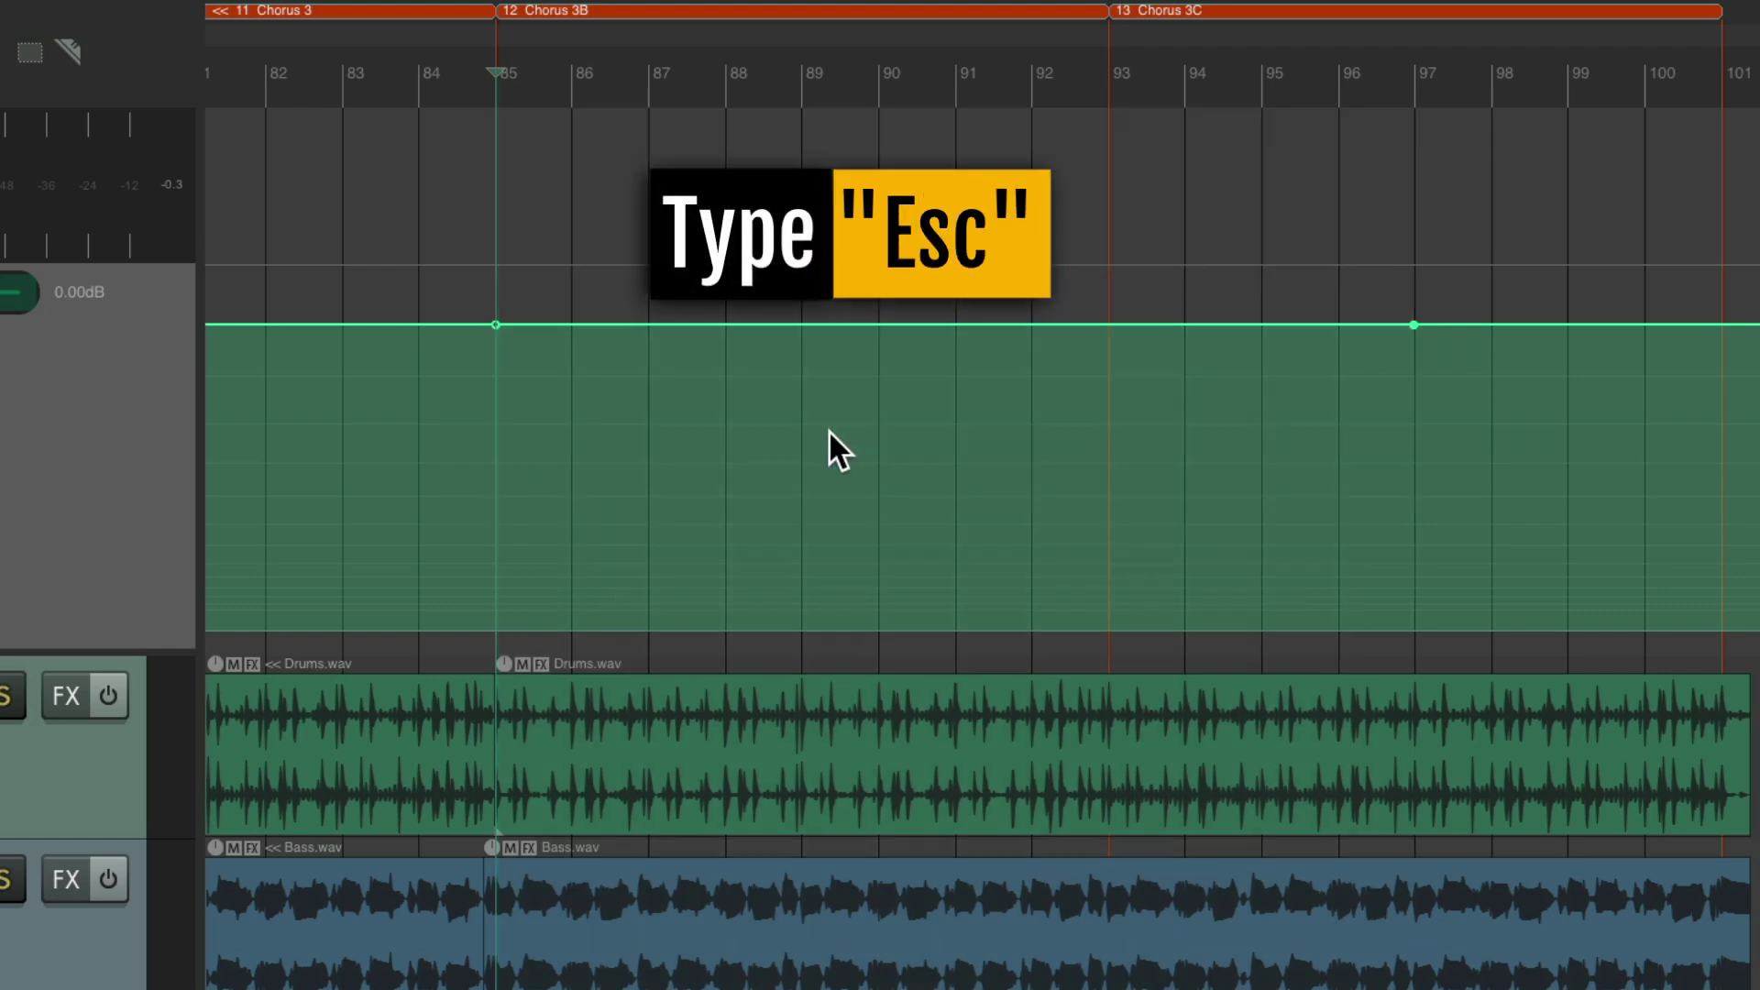
key("Escape")
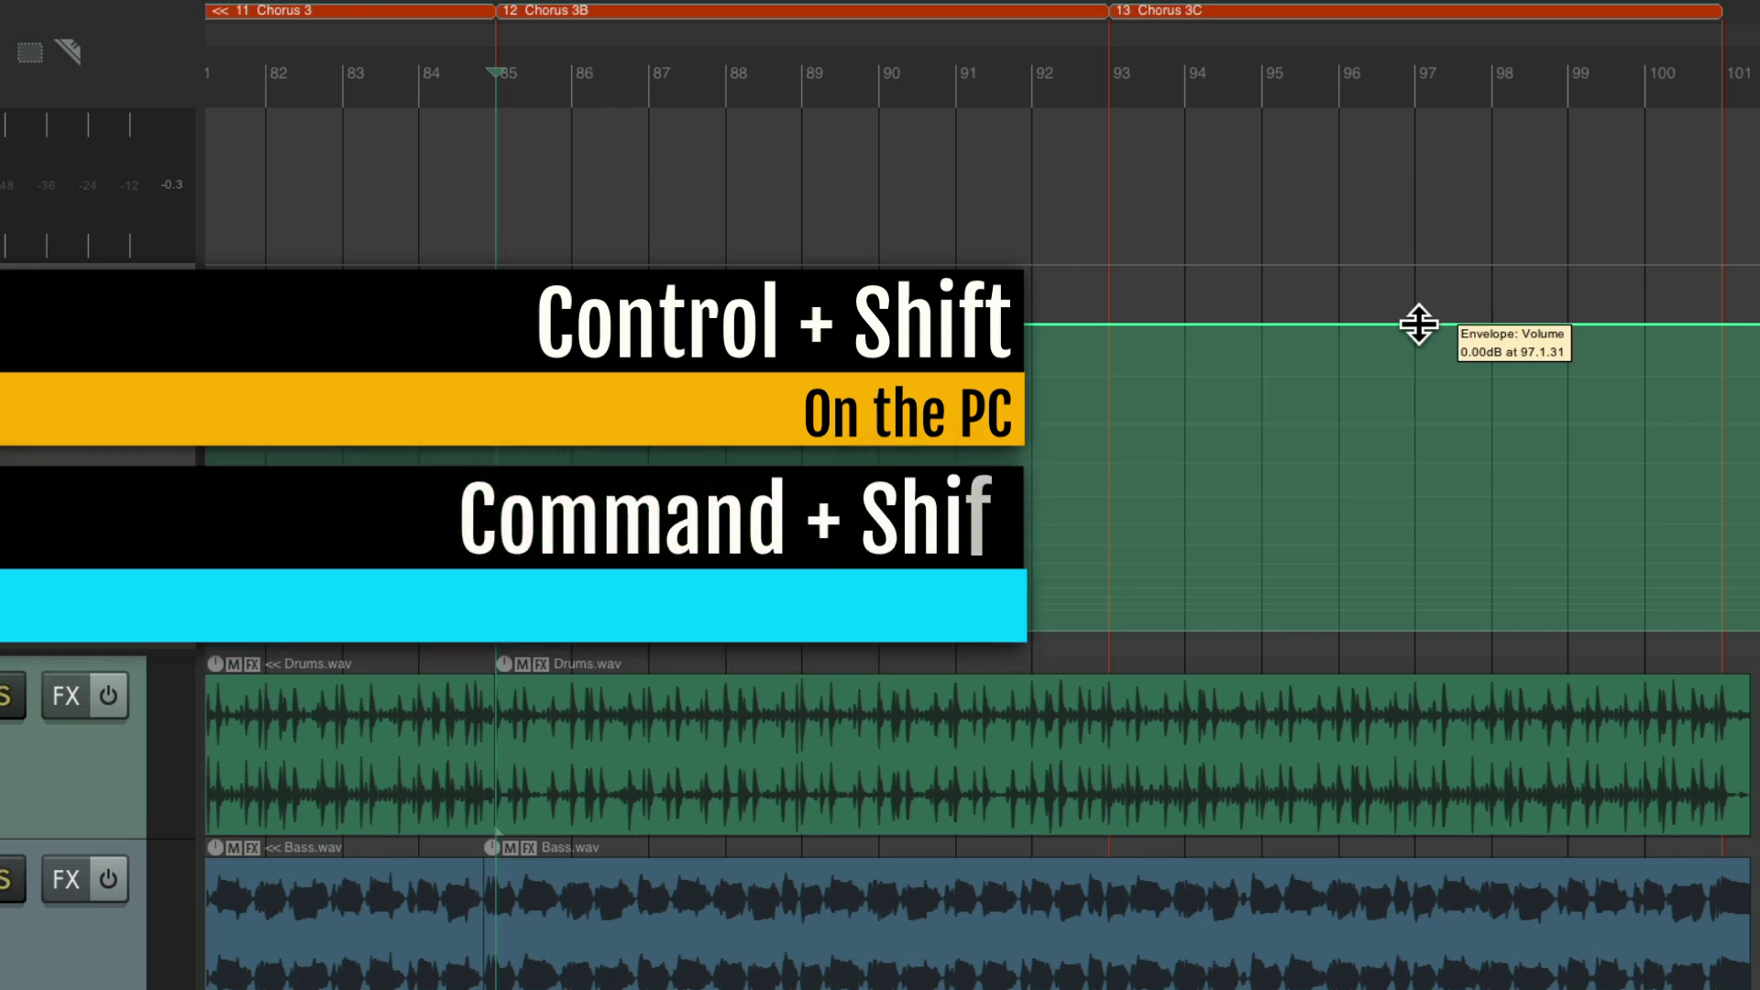
left_click_drag(1420, 324, 1412, 861)
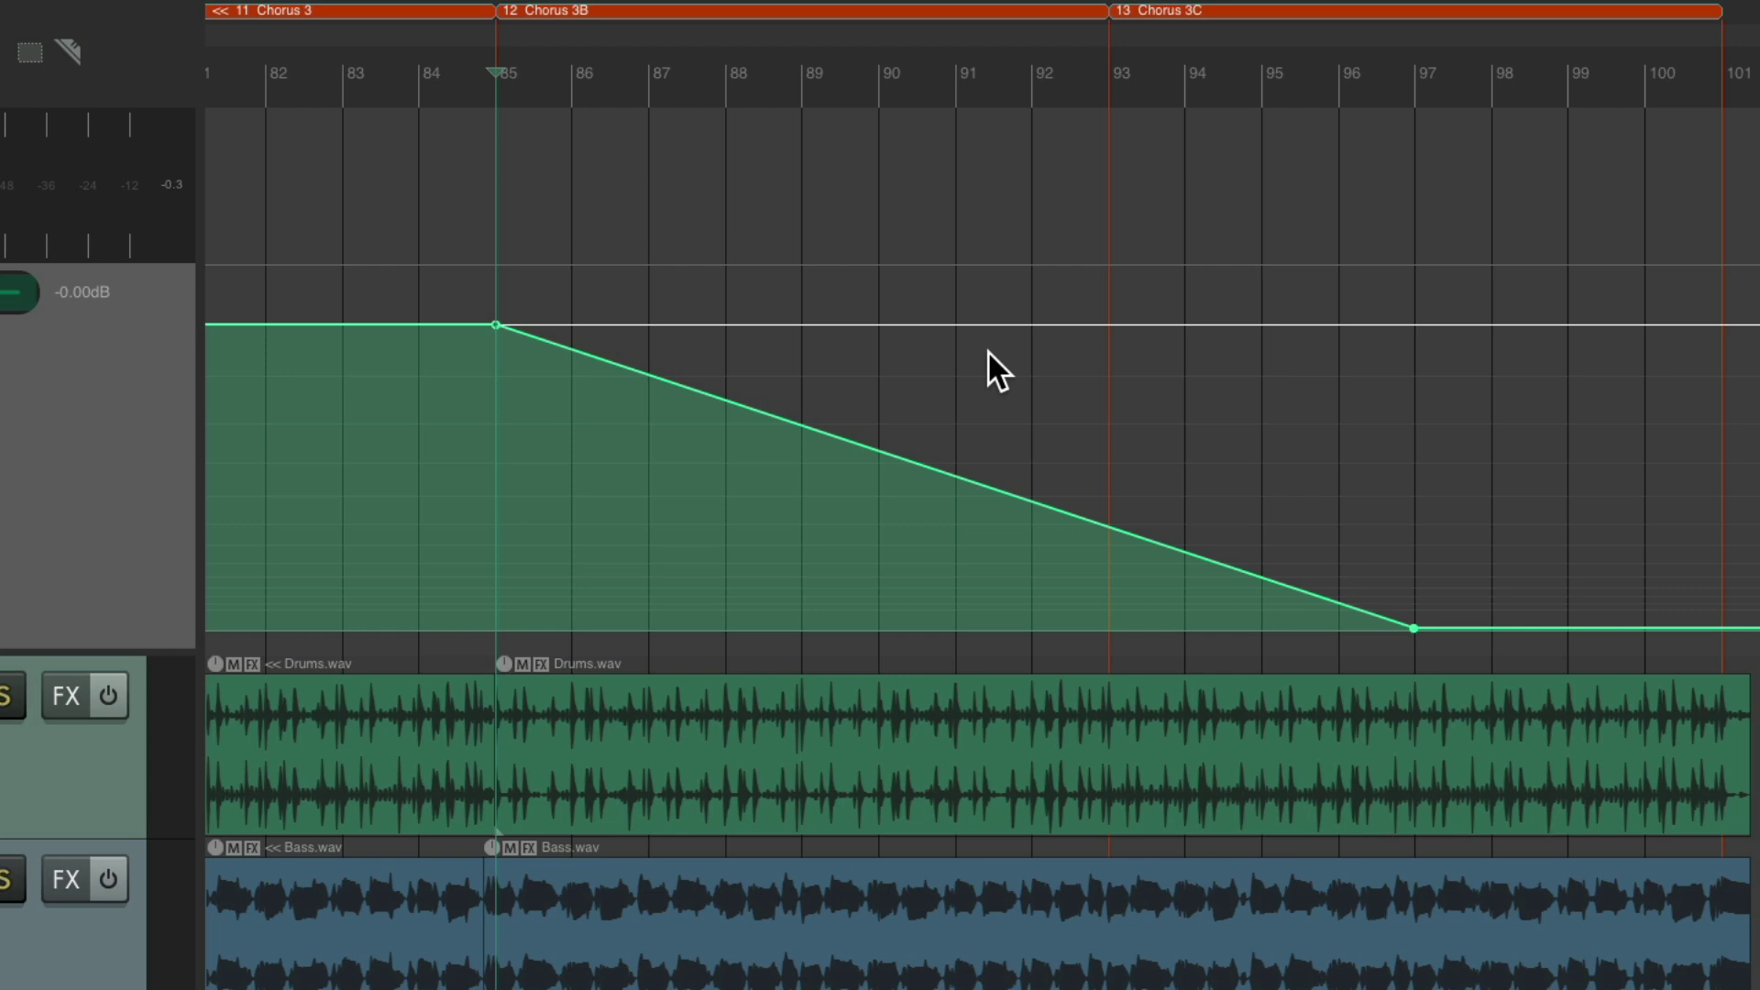
key("Left")
key("space")
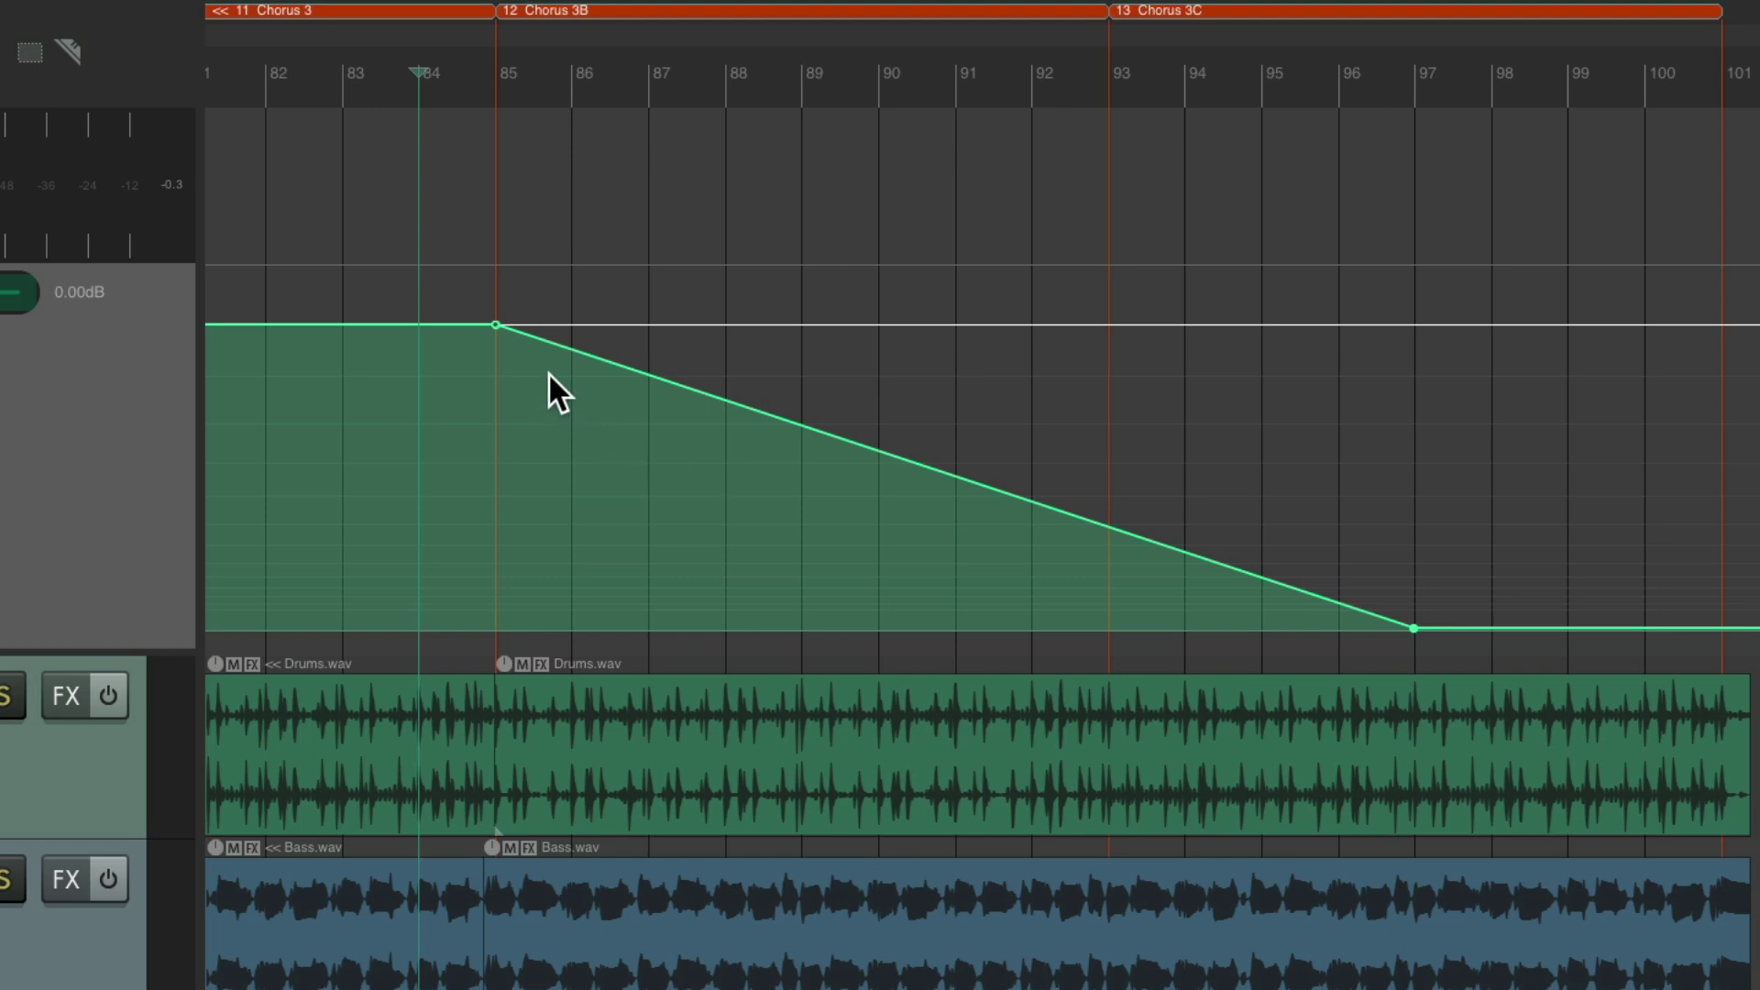
Step: Shift the fade-out points back to bar 84, give them a Slow start/end shape, and audition from bar 82
left_click_drag(475, 300, 1435, 651)
left_click_drag(705, 325, 627, 325)
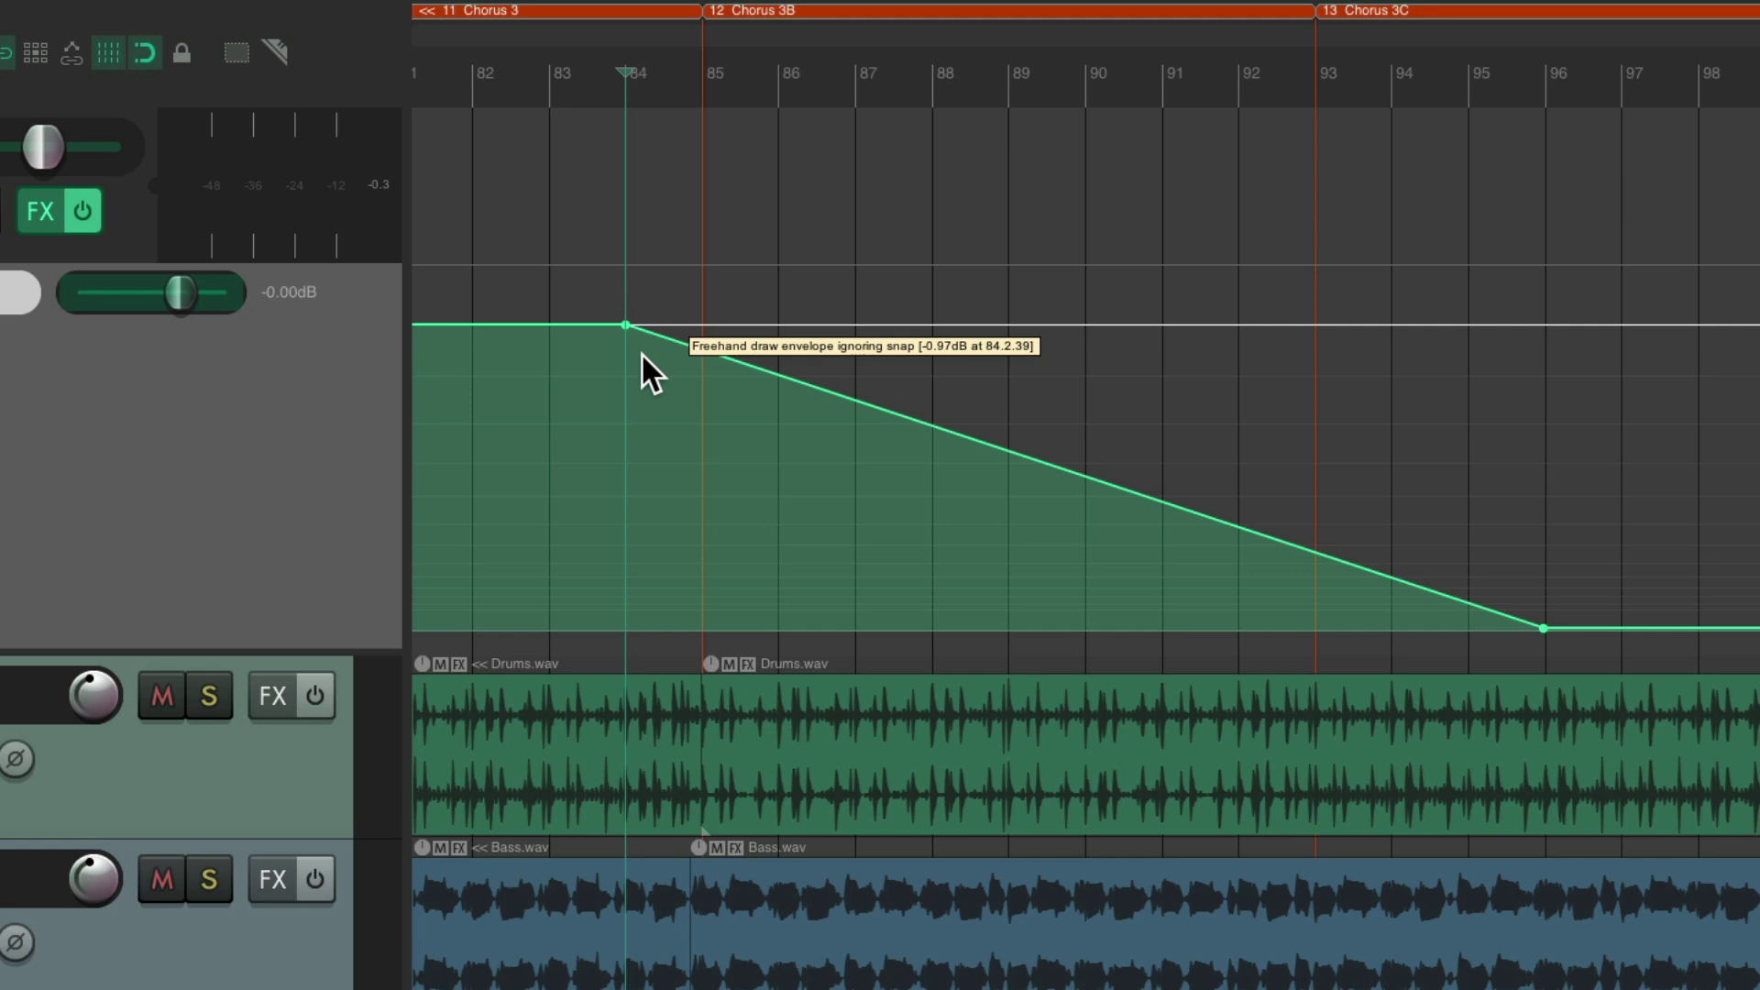
right_click(625, 326)
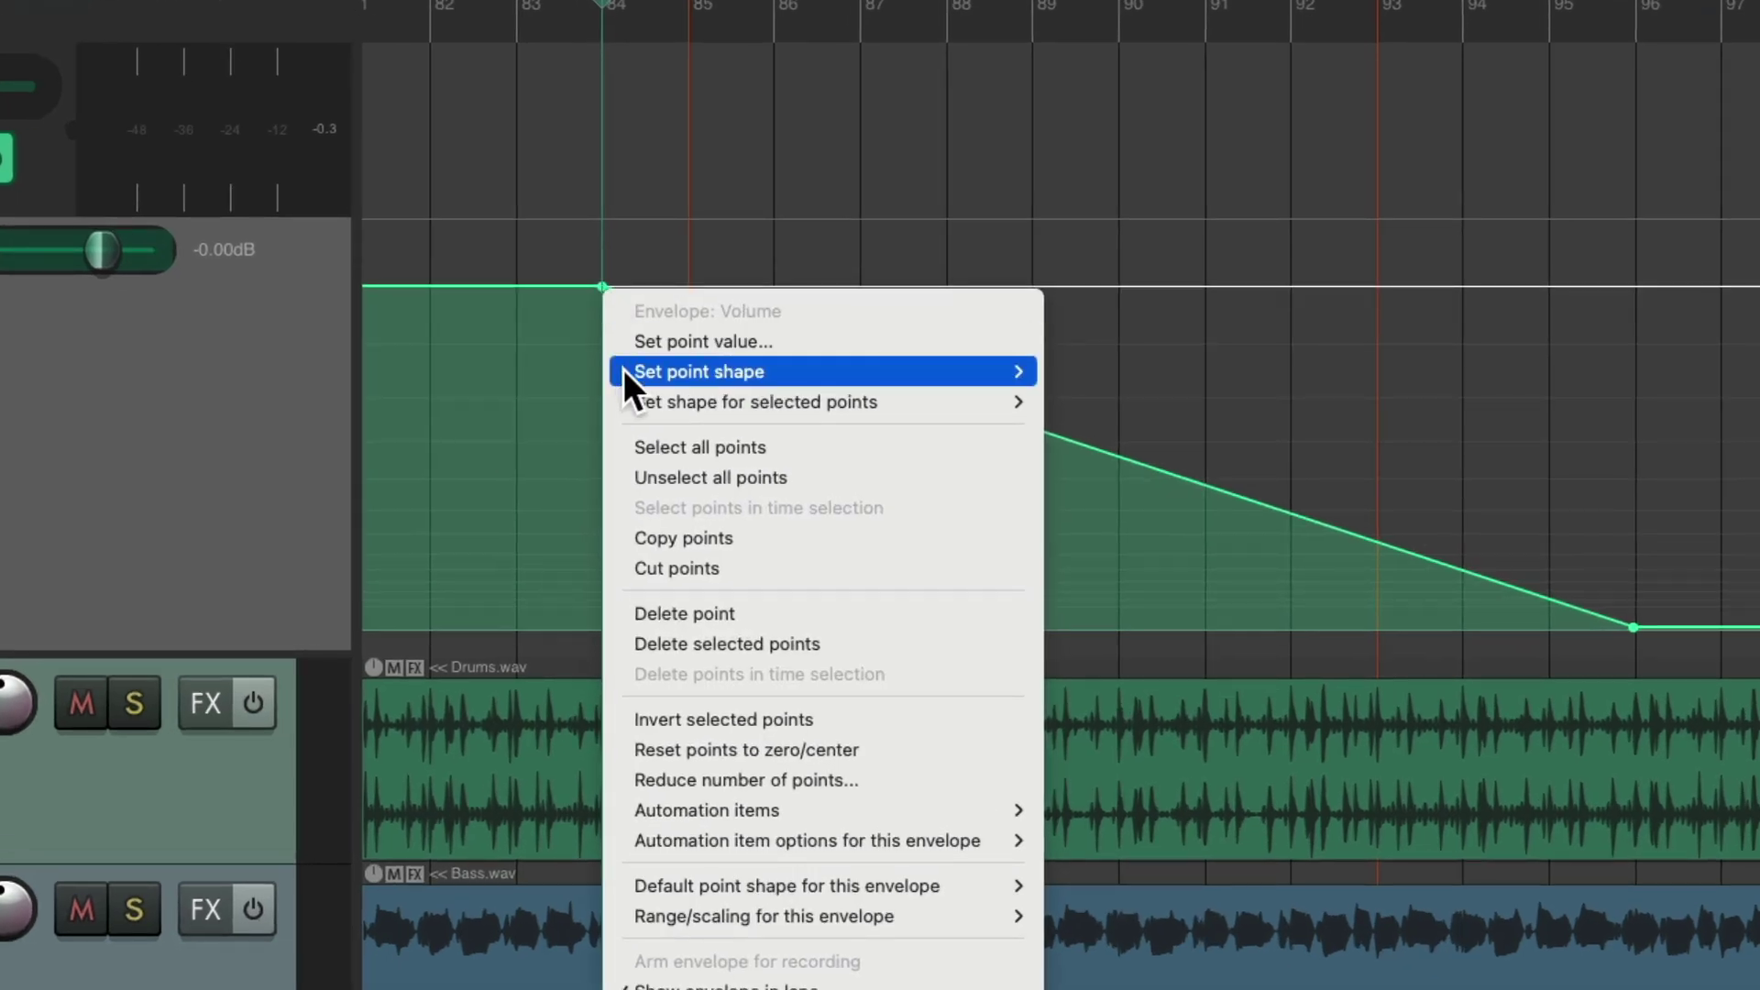
mouse_move(626, 376)
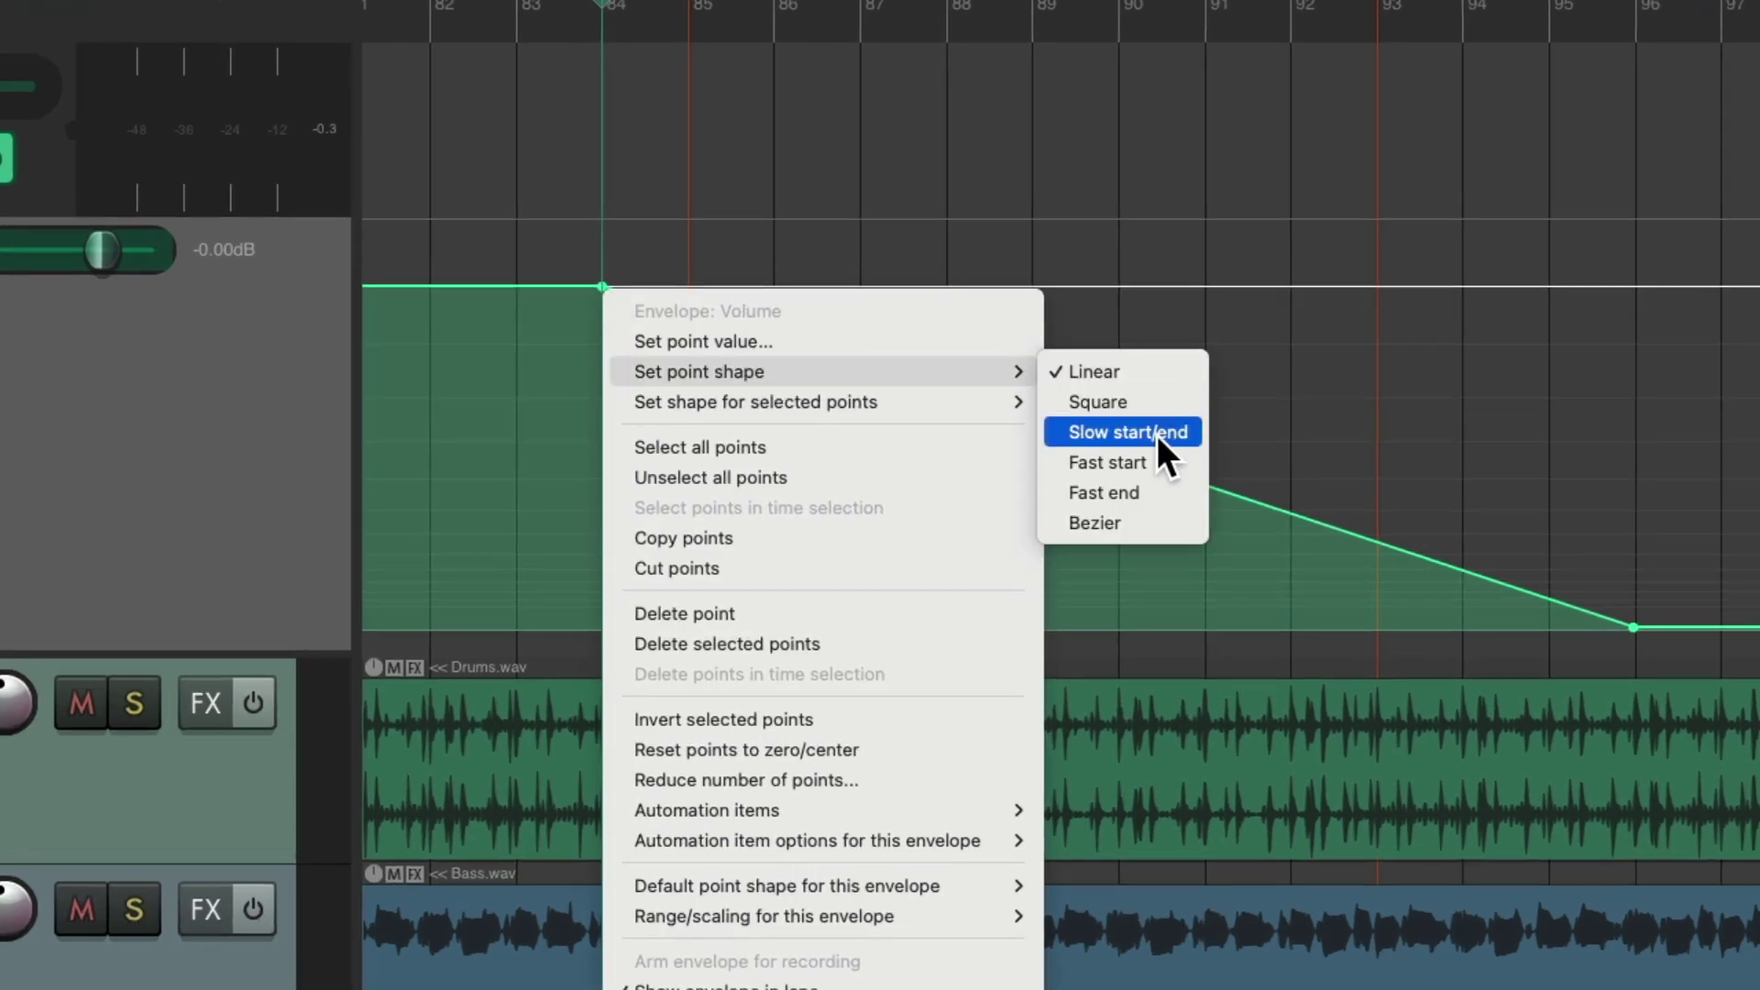
left_click(1188, 433)
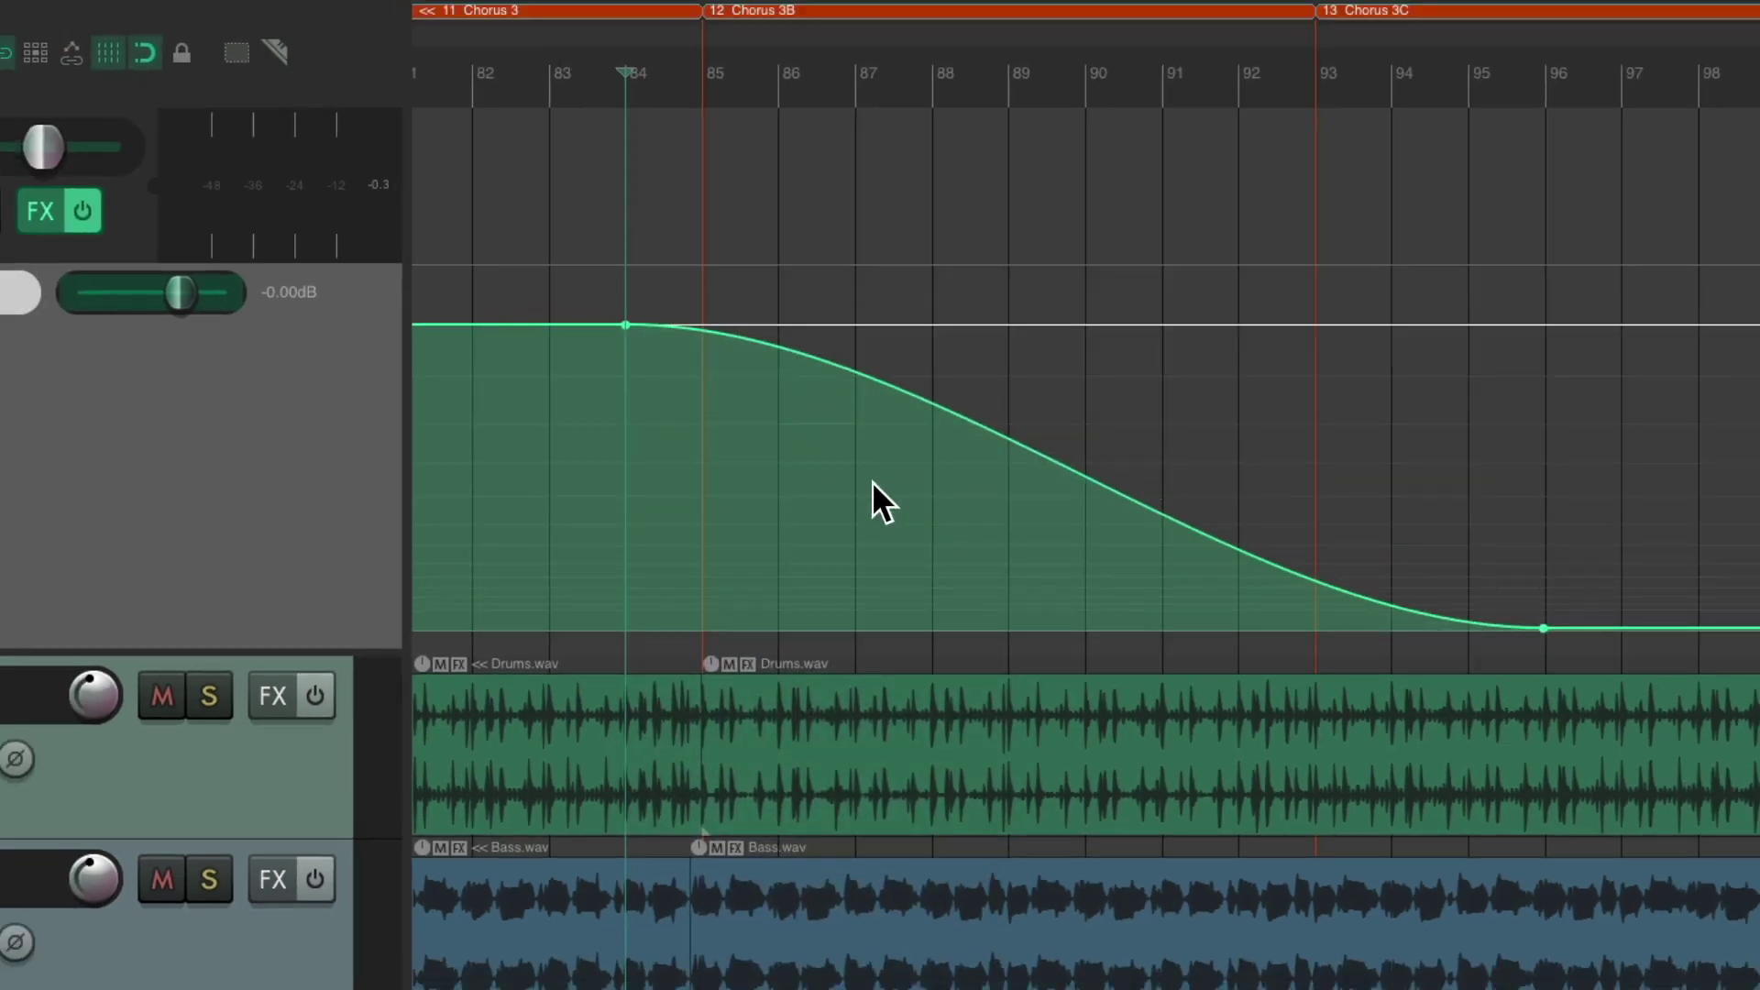
key("Left")
key("Left")
key("space")
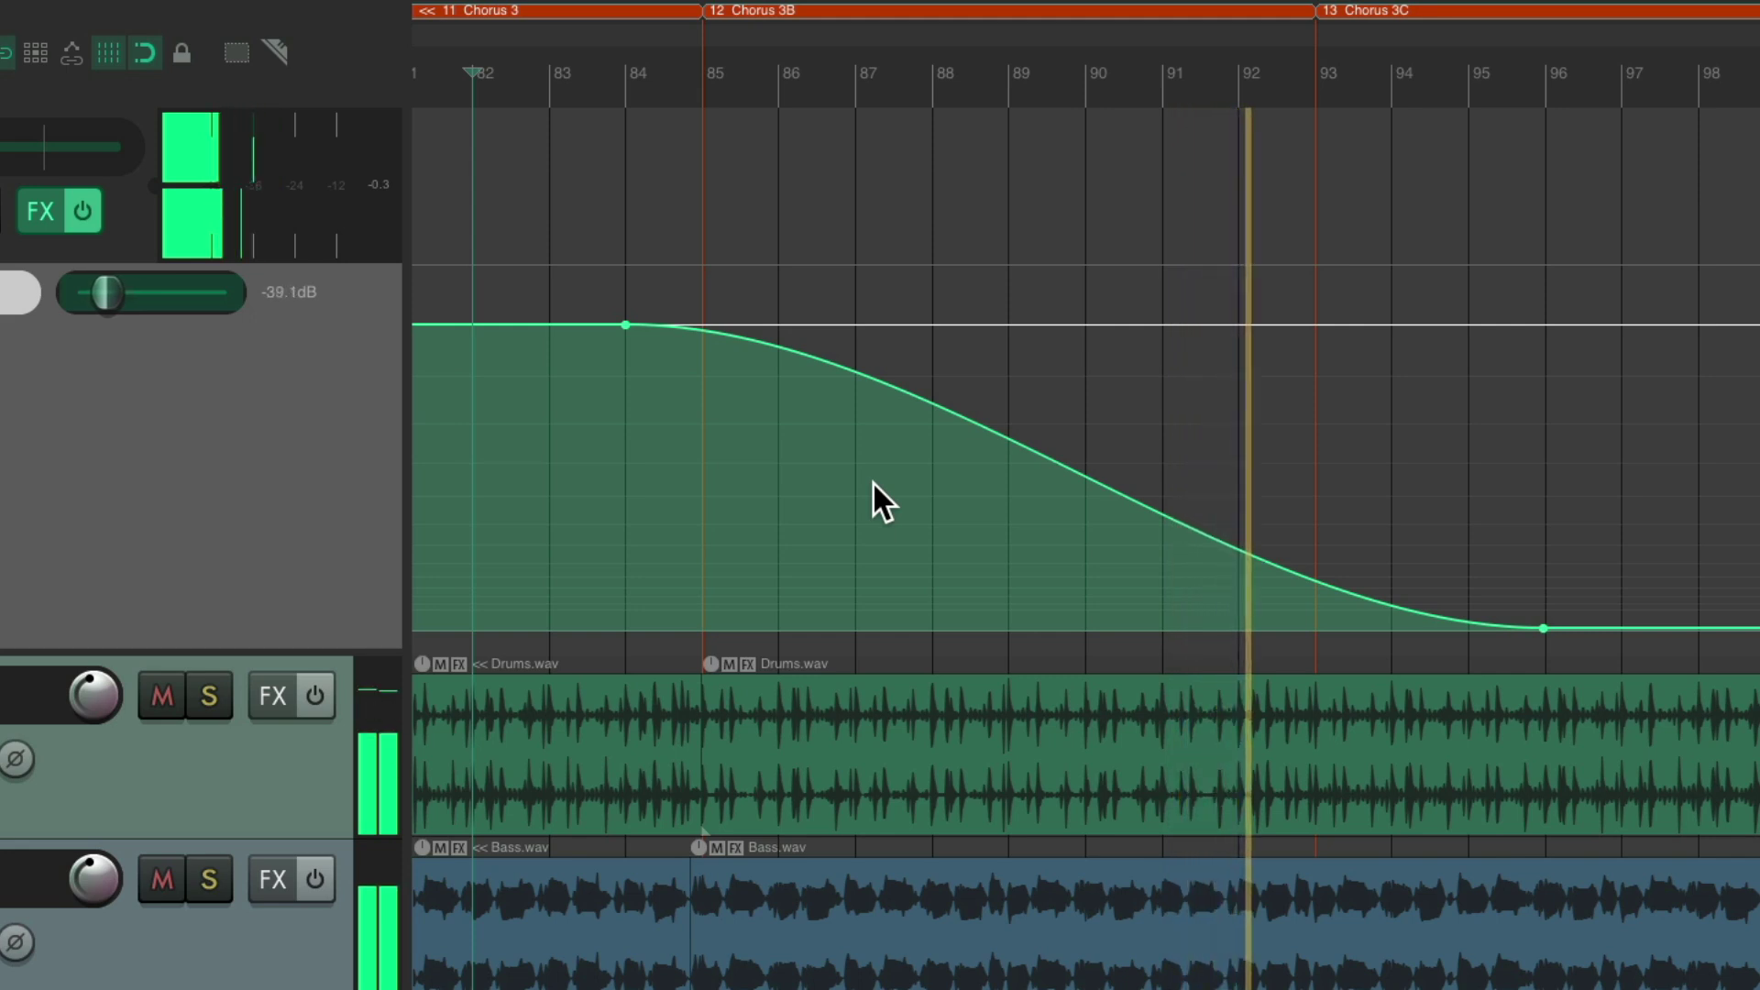
key("space")
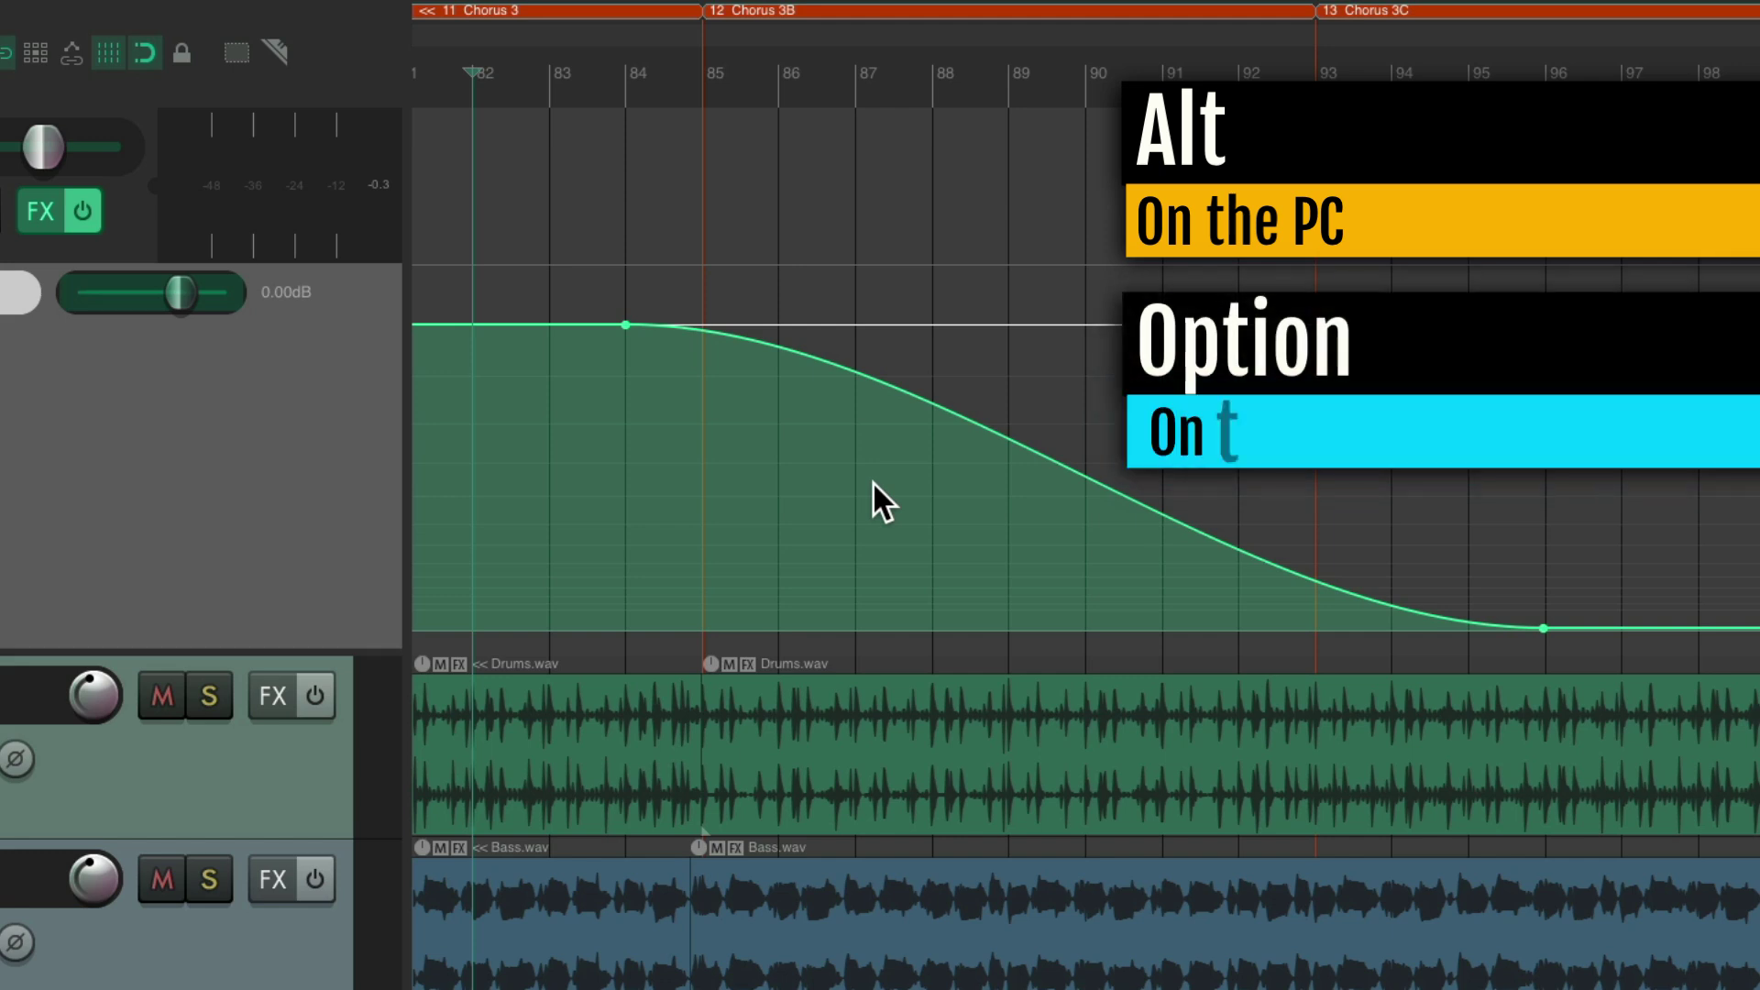
Step: Bend the fade-out curve so it stays loud longer, and listen to the result
left_click_drag(892, 388, 931, 266)
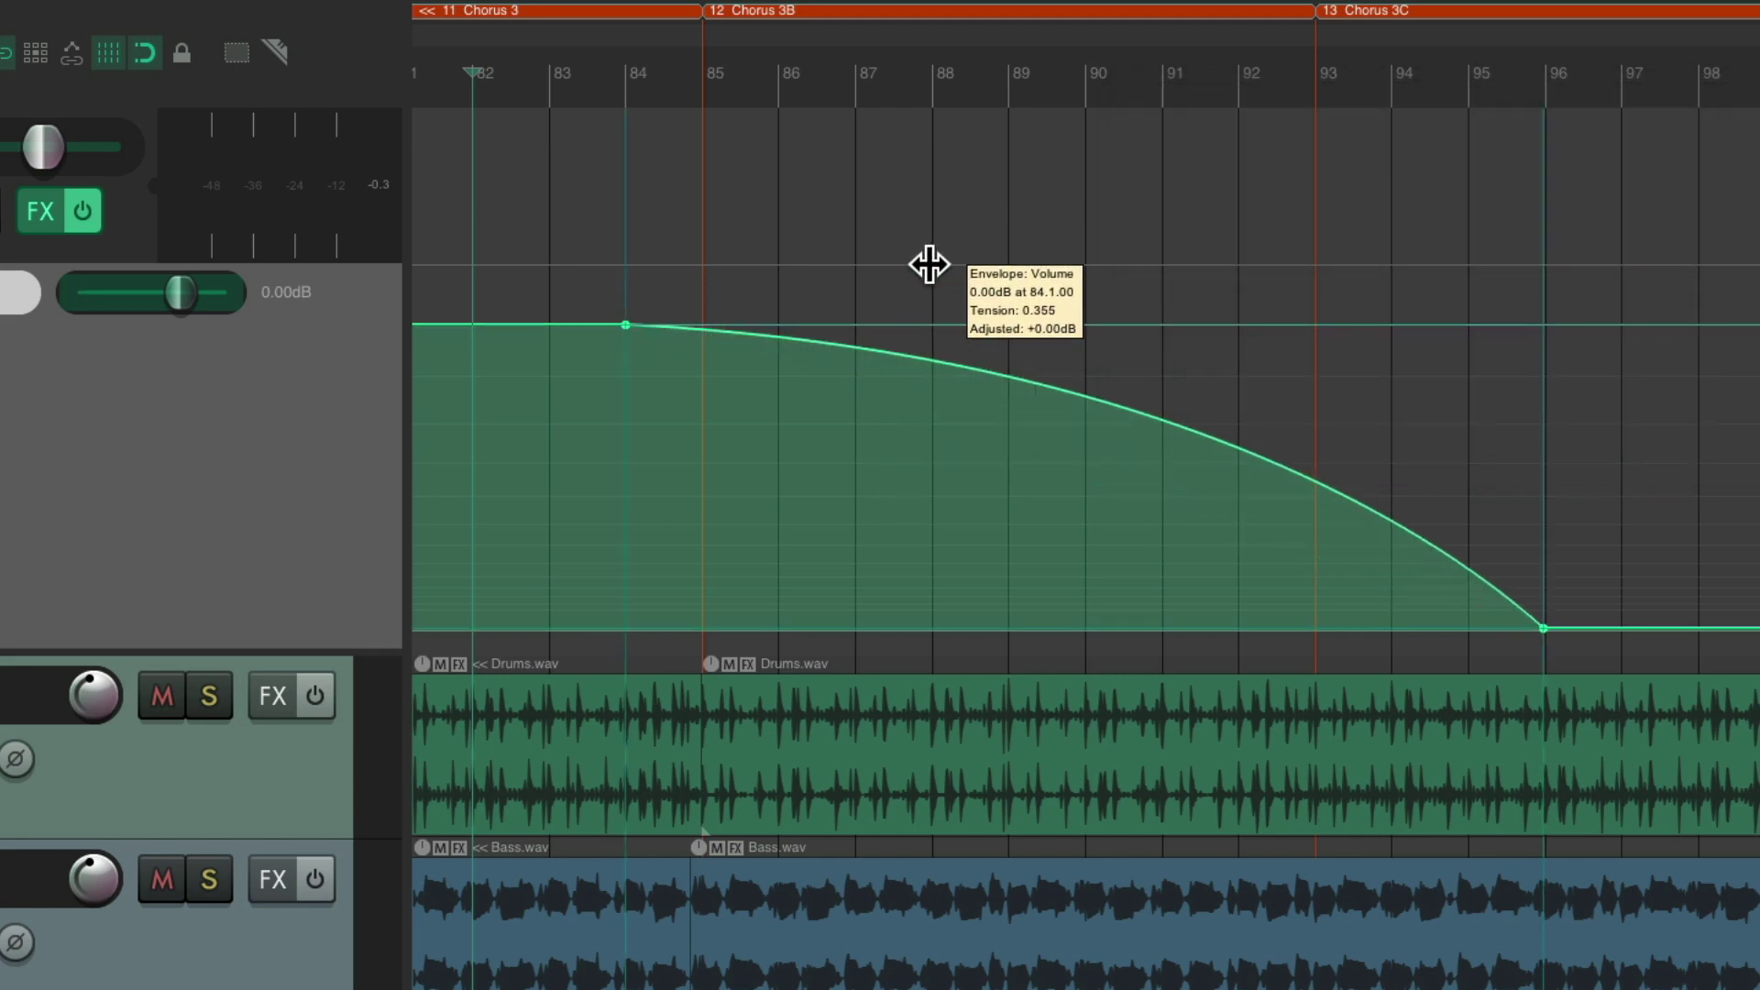
key("space")
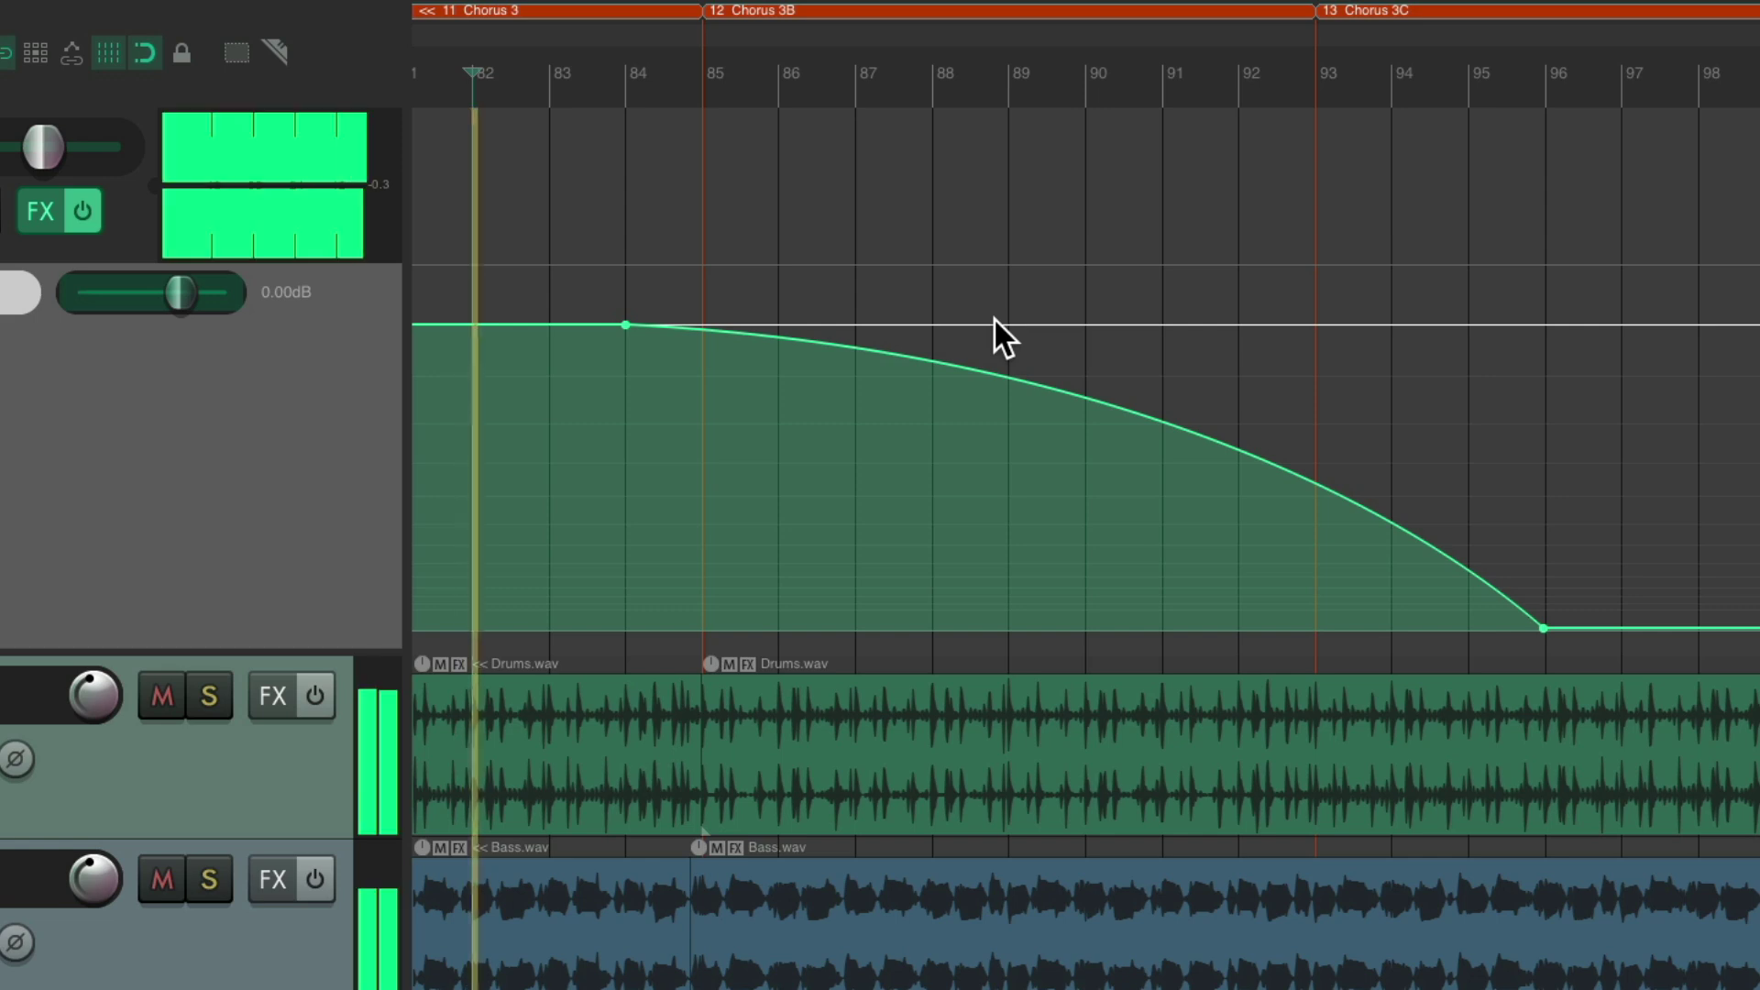
left_click(1013, 378)
key("space")
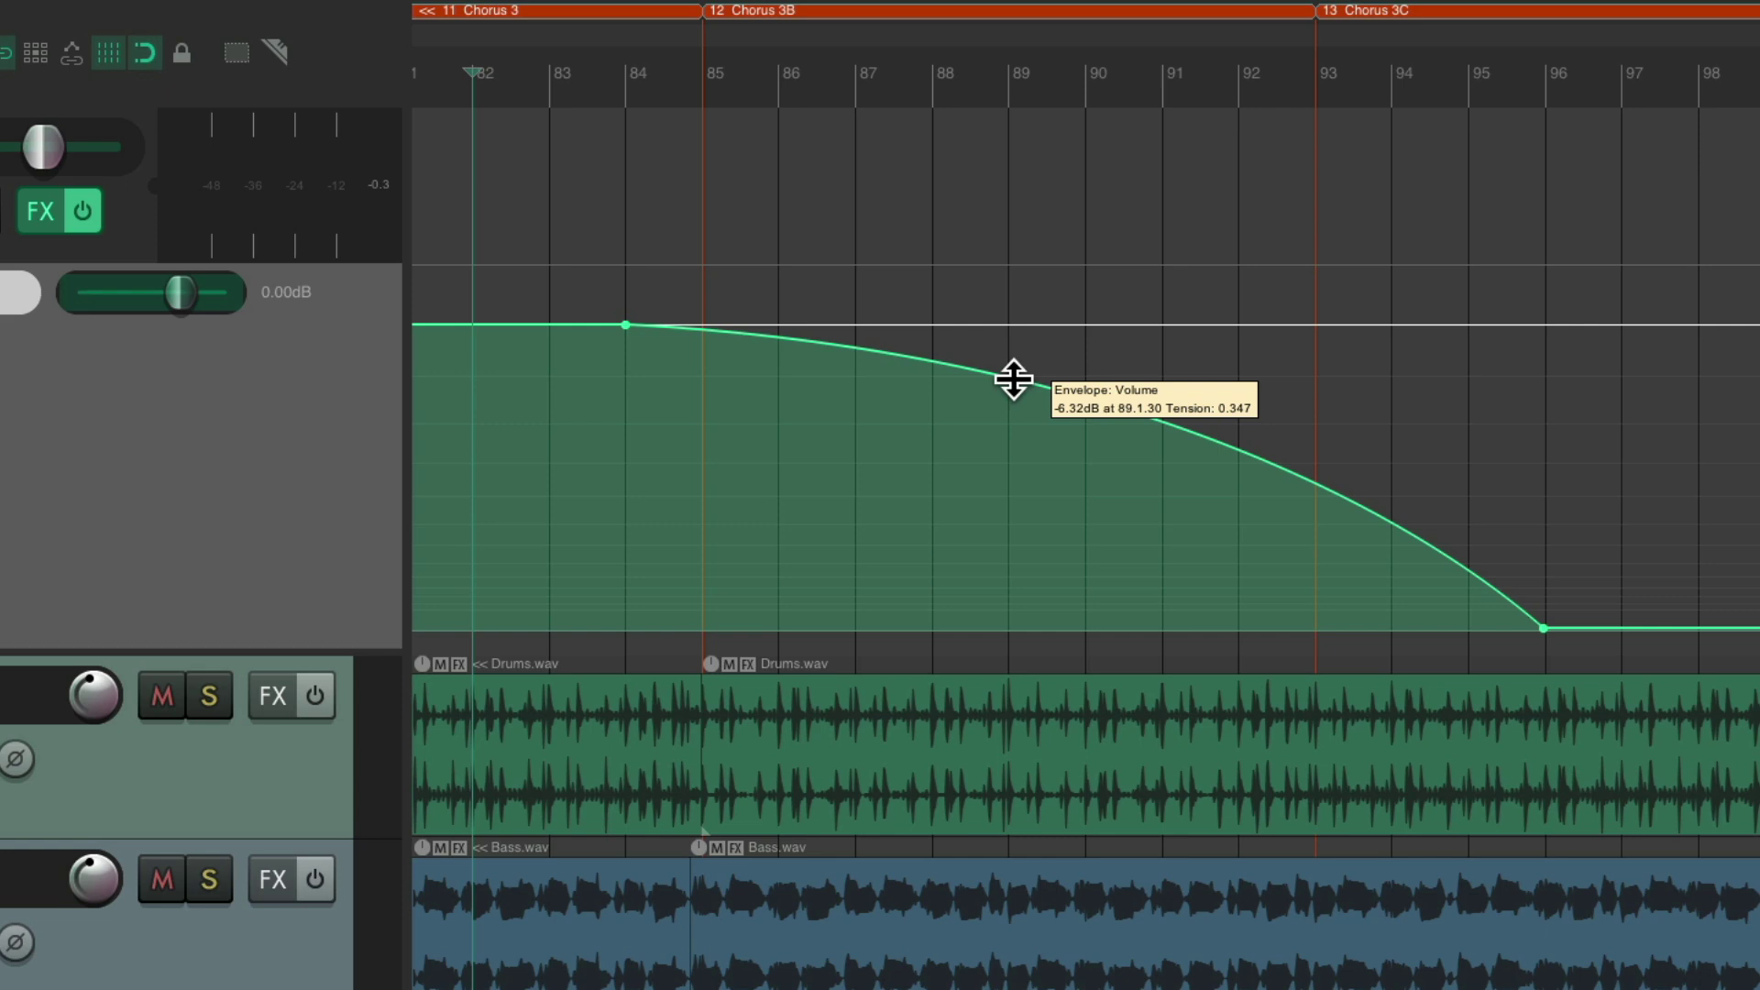
Step: Ease the curve's bend slightly while it plays, then bring up the Mixer
key("space")
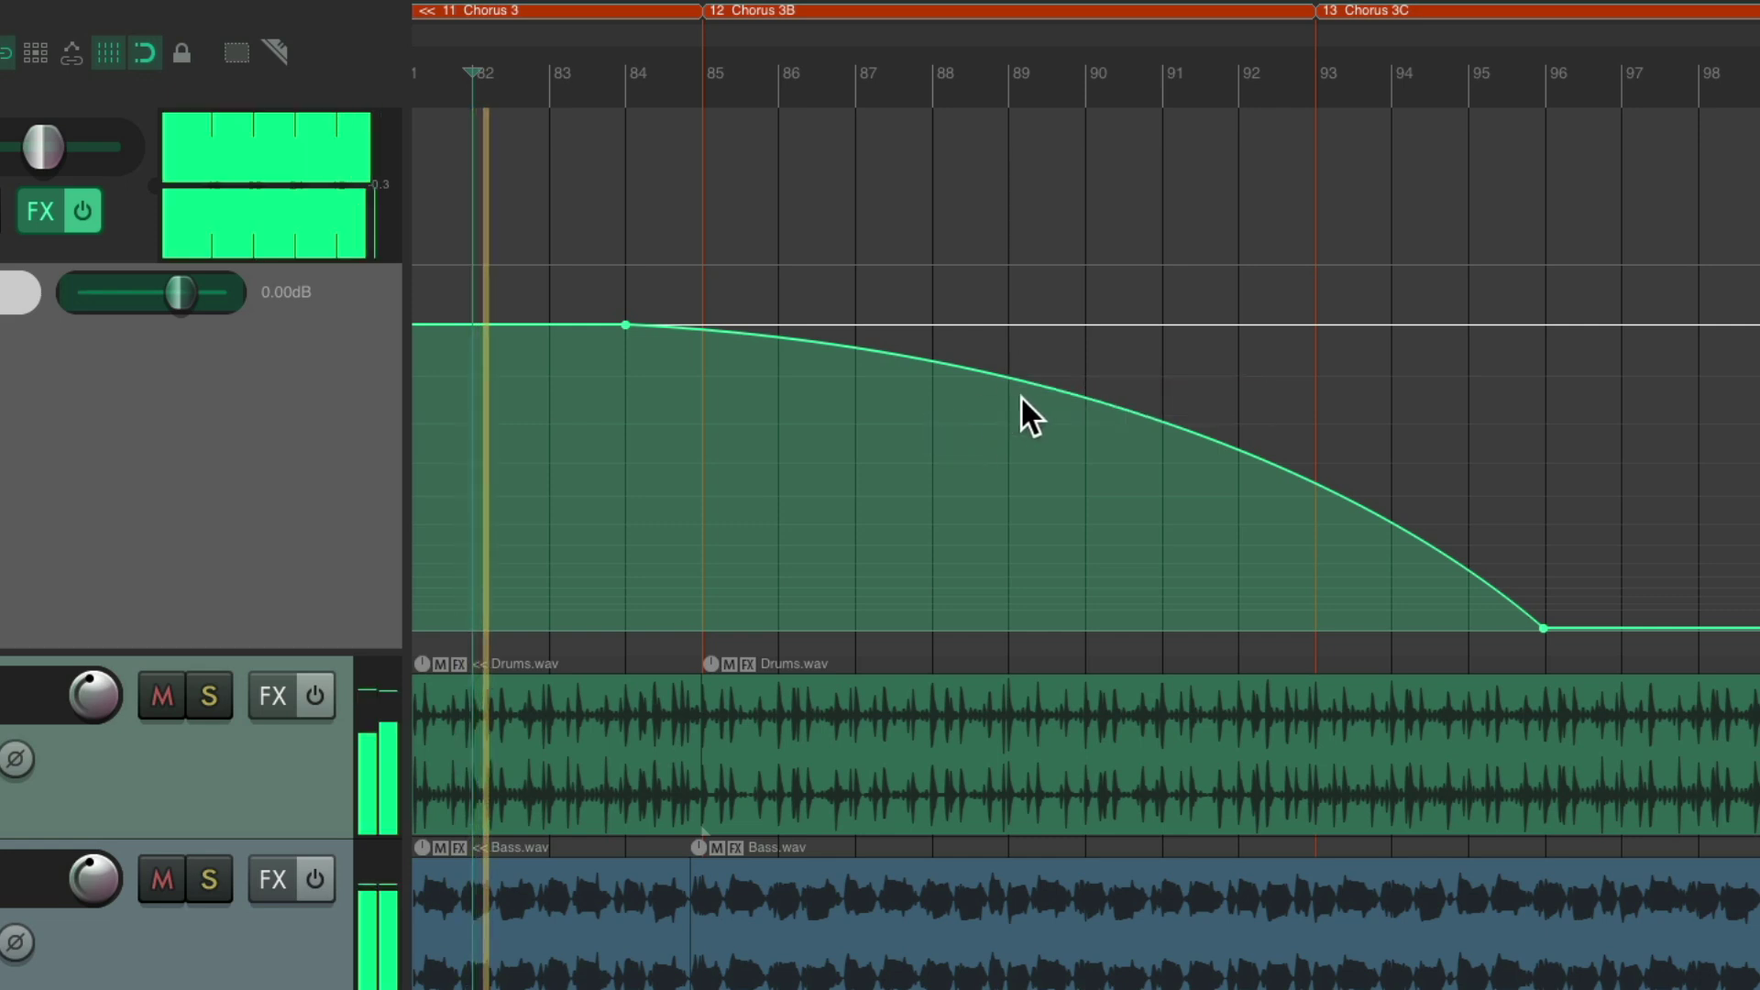
mouse_move(1026, 382)
left_mouse_down()
mouse_move(996, 470)
mouse_move(1038, 365)
left_mouse_up()
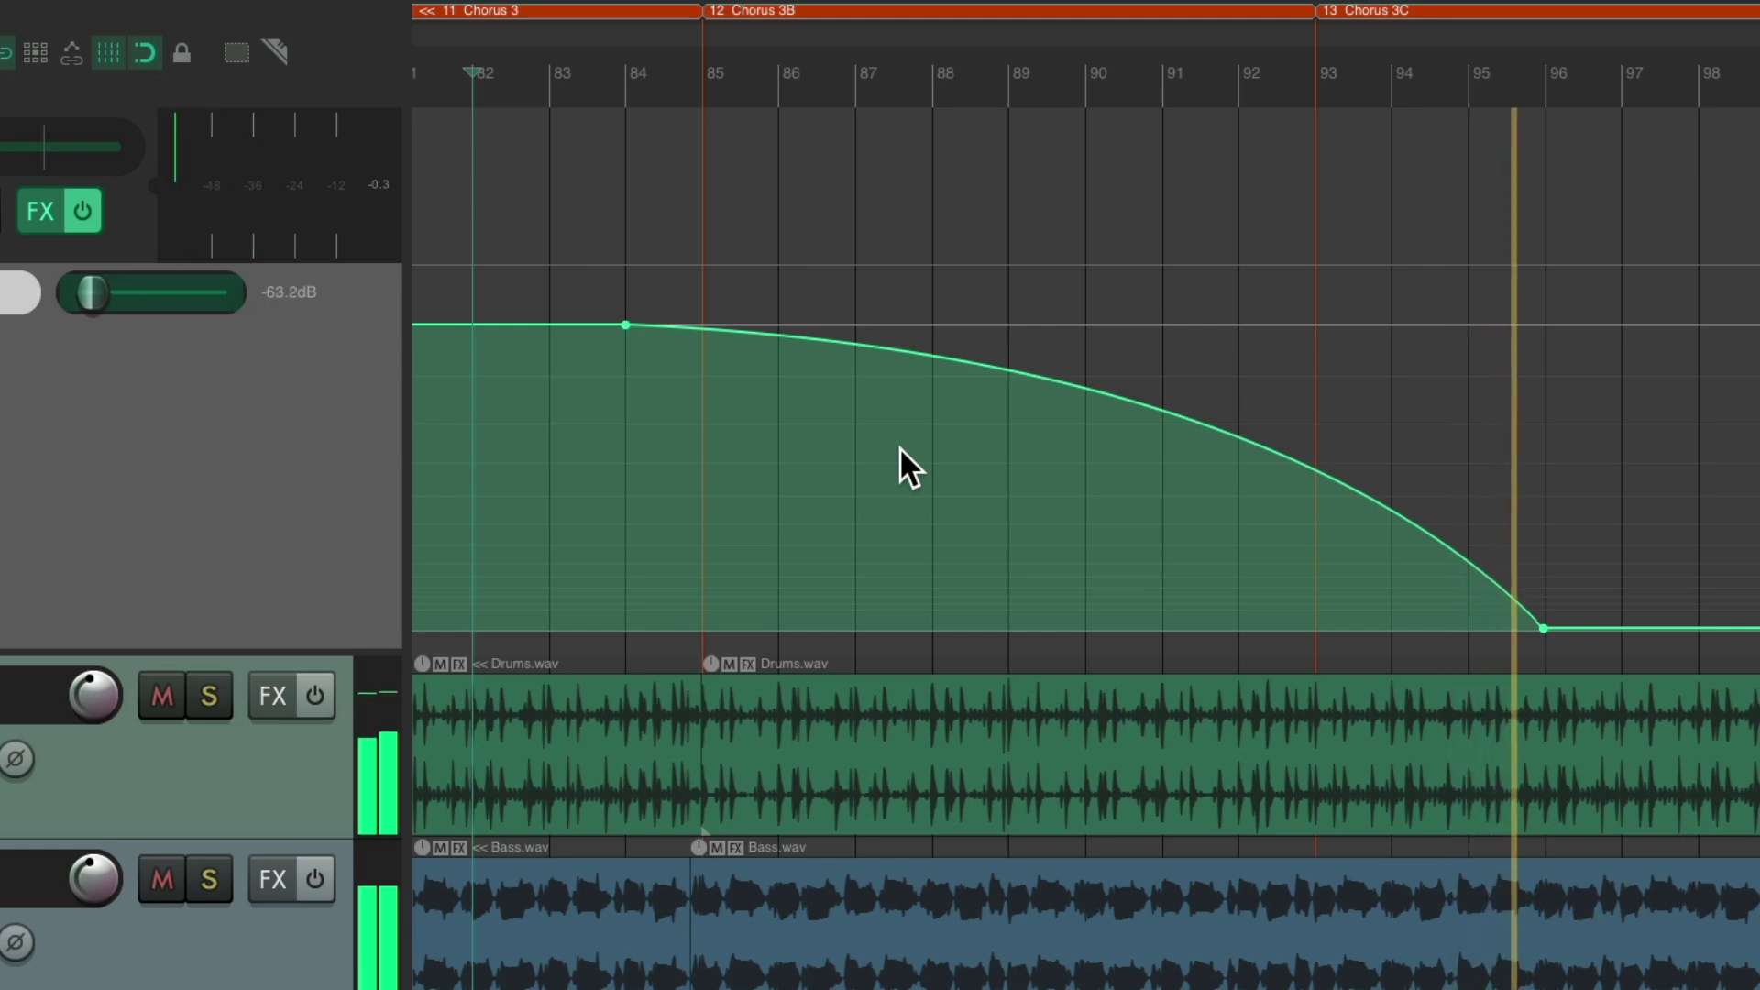
key("space")
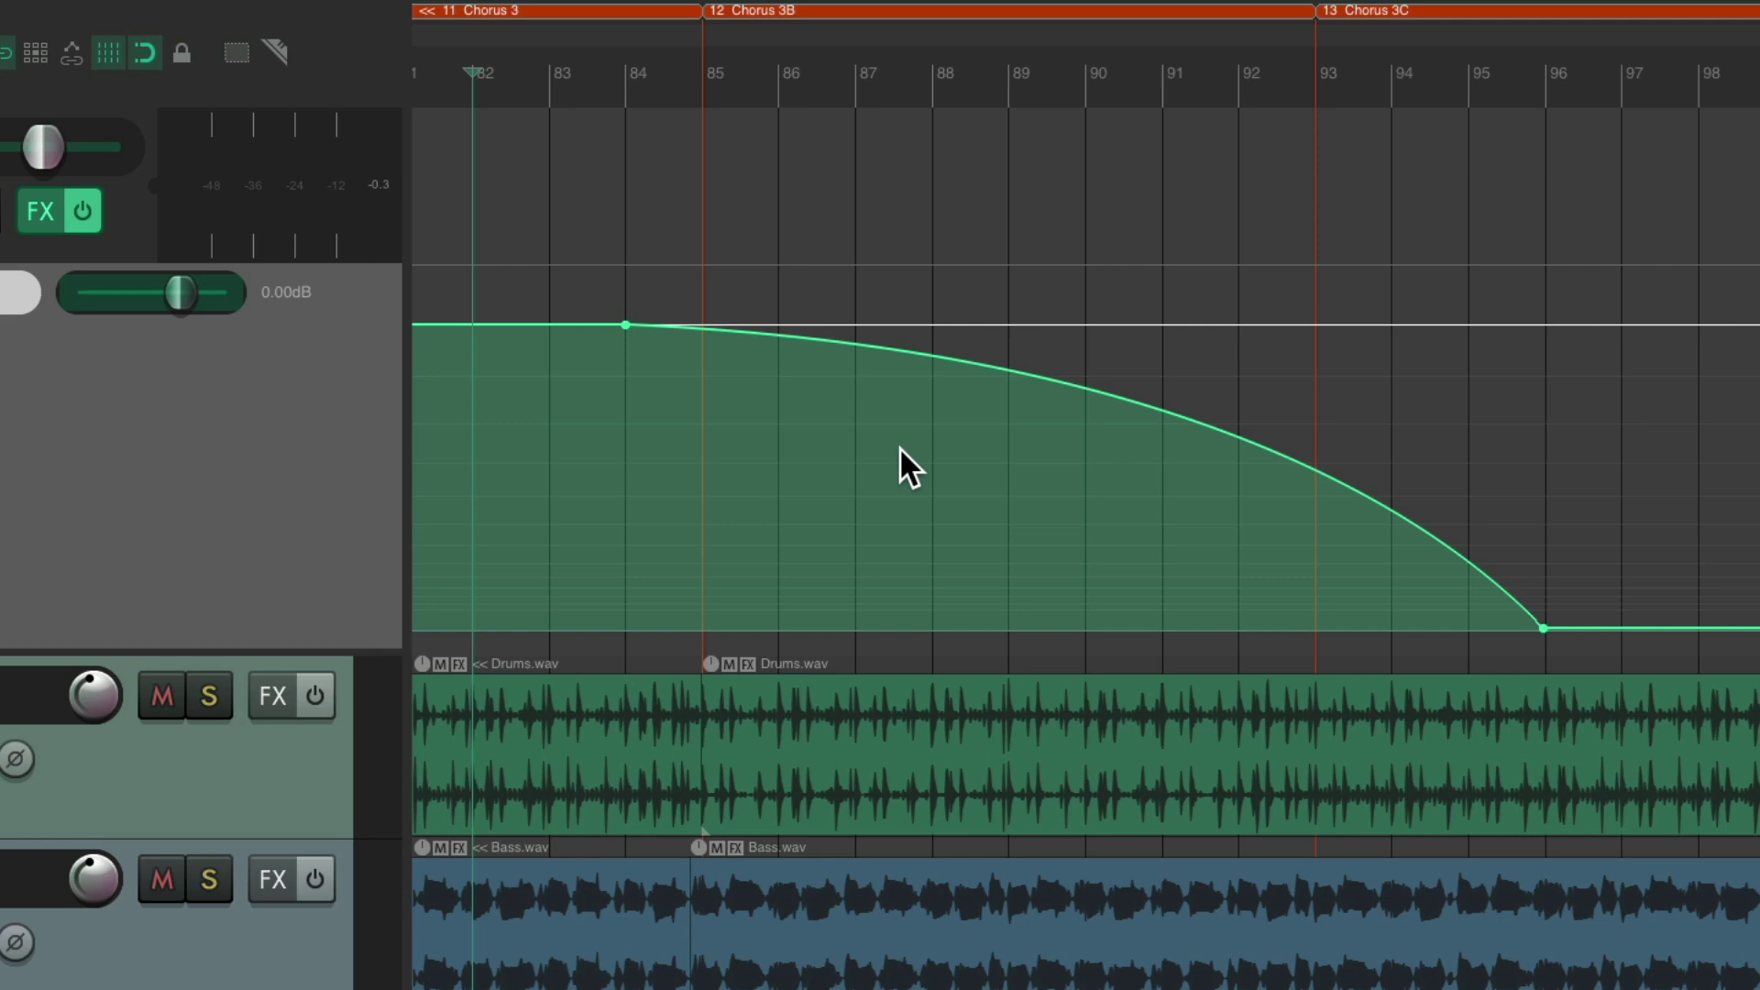
key("ctrl+m")
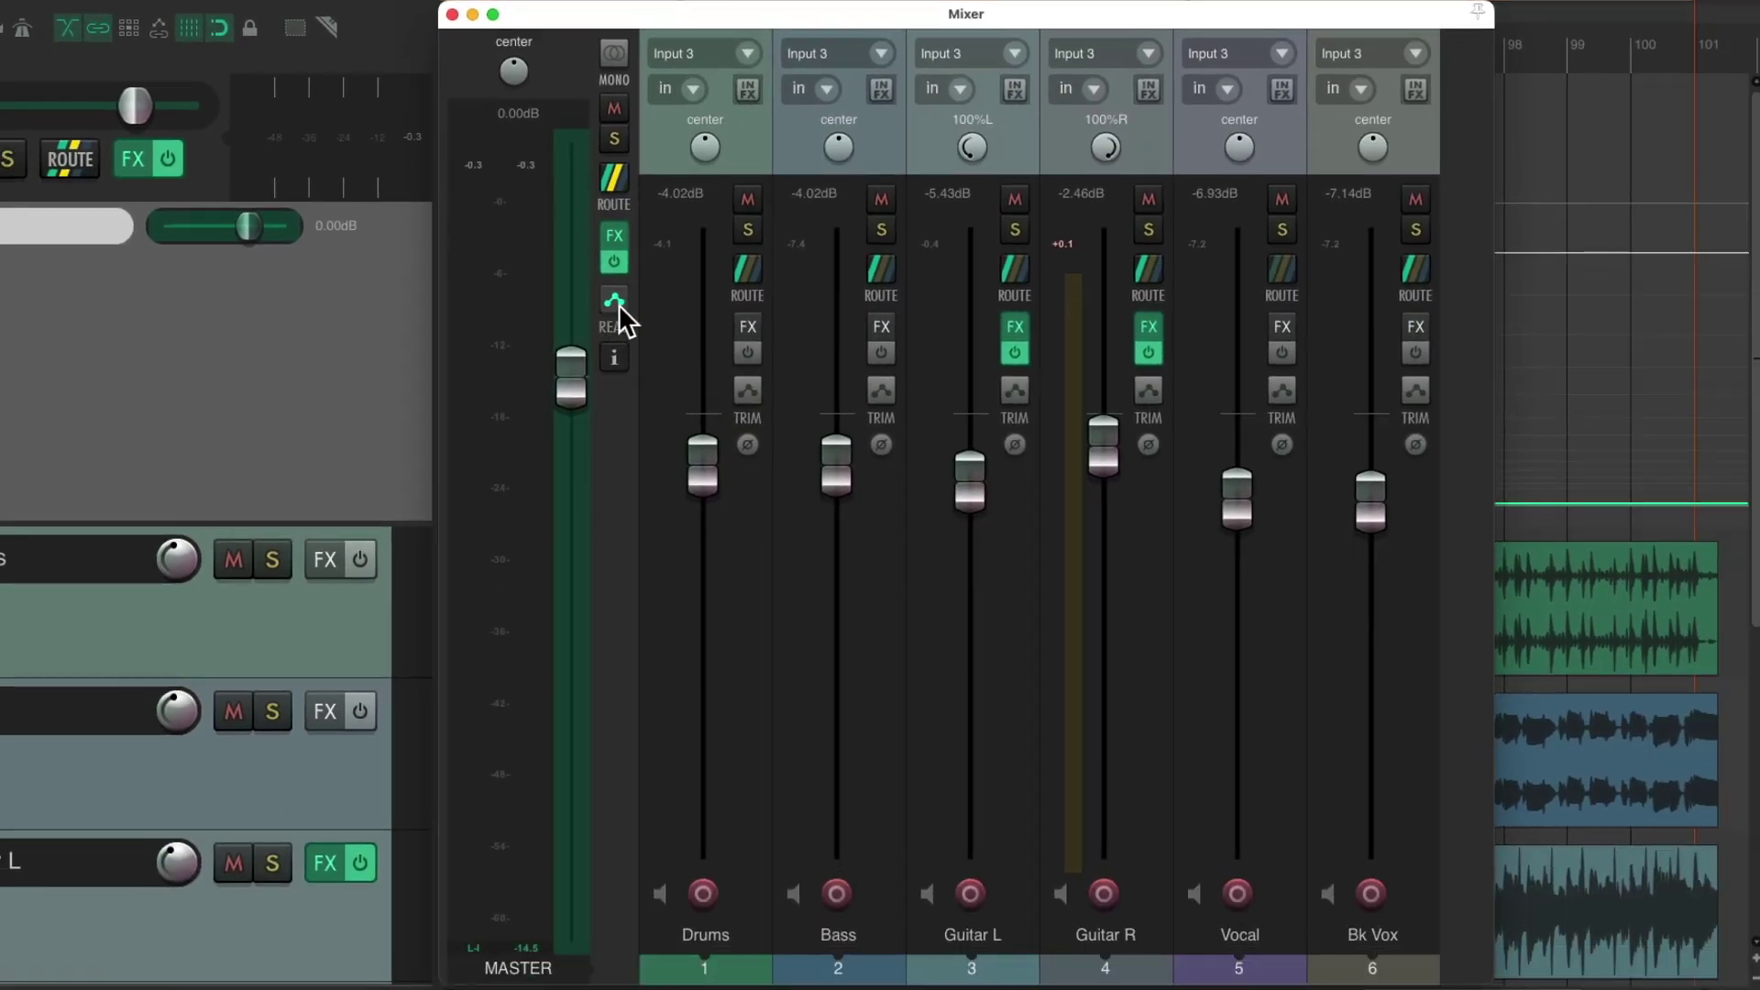
Step: Set the master's automation mode to Touch and start playback
left_click(616, 303)
left_click(615, 422)
key("space")
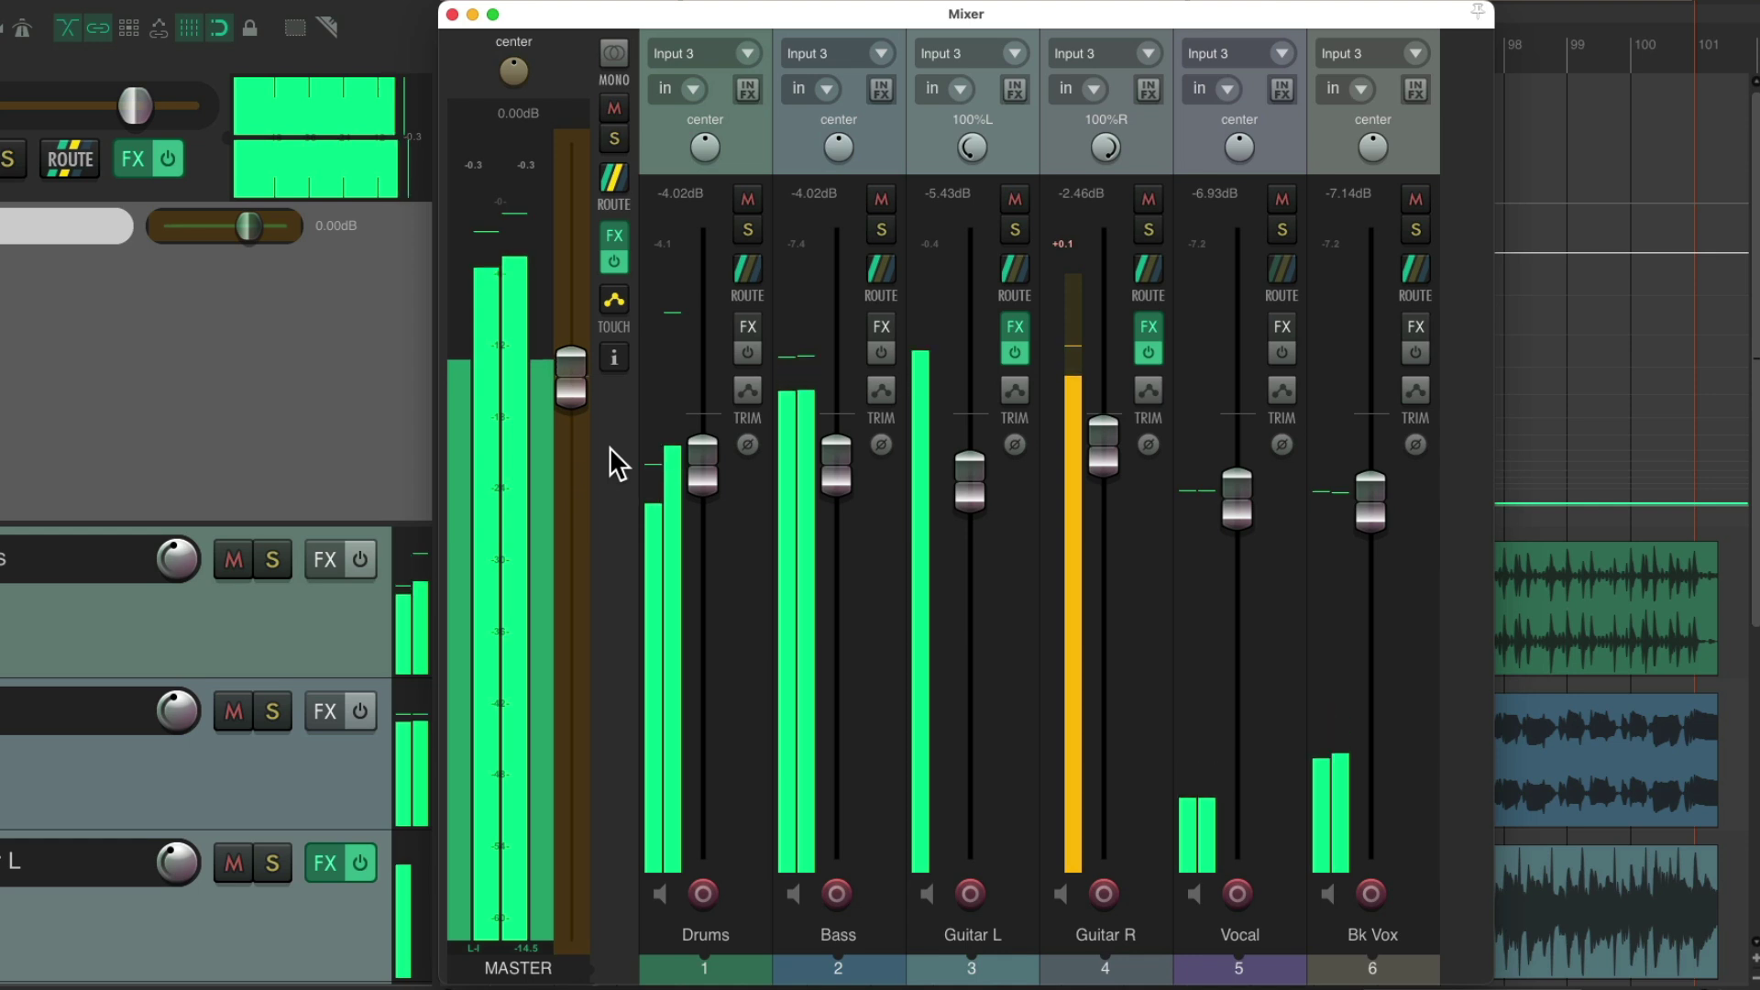
Step: Record a master fader pull-down between bars 85 and 91, reset it to 0.00dB, and close the Mixer
scroll(609, 447, "down", 1)
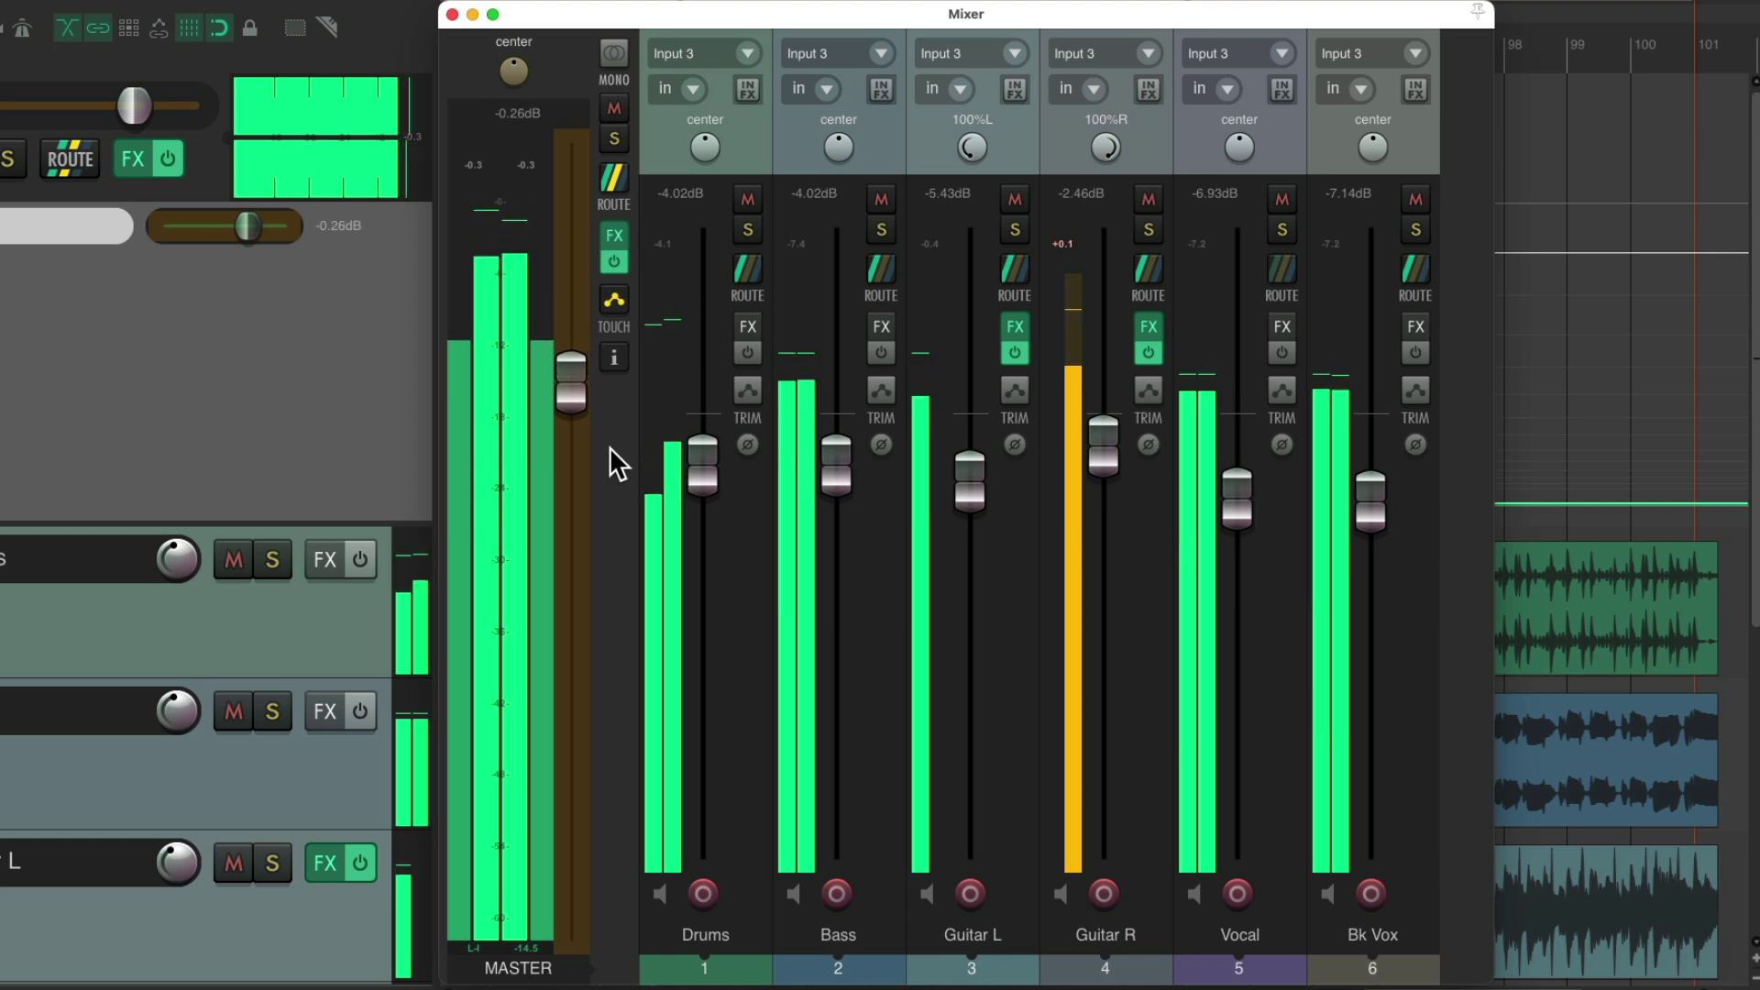
left_click_drag(574, 404, 570, 557)
key("space")
double_click(569, 558)
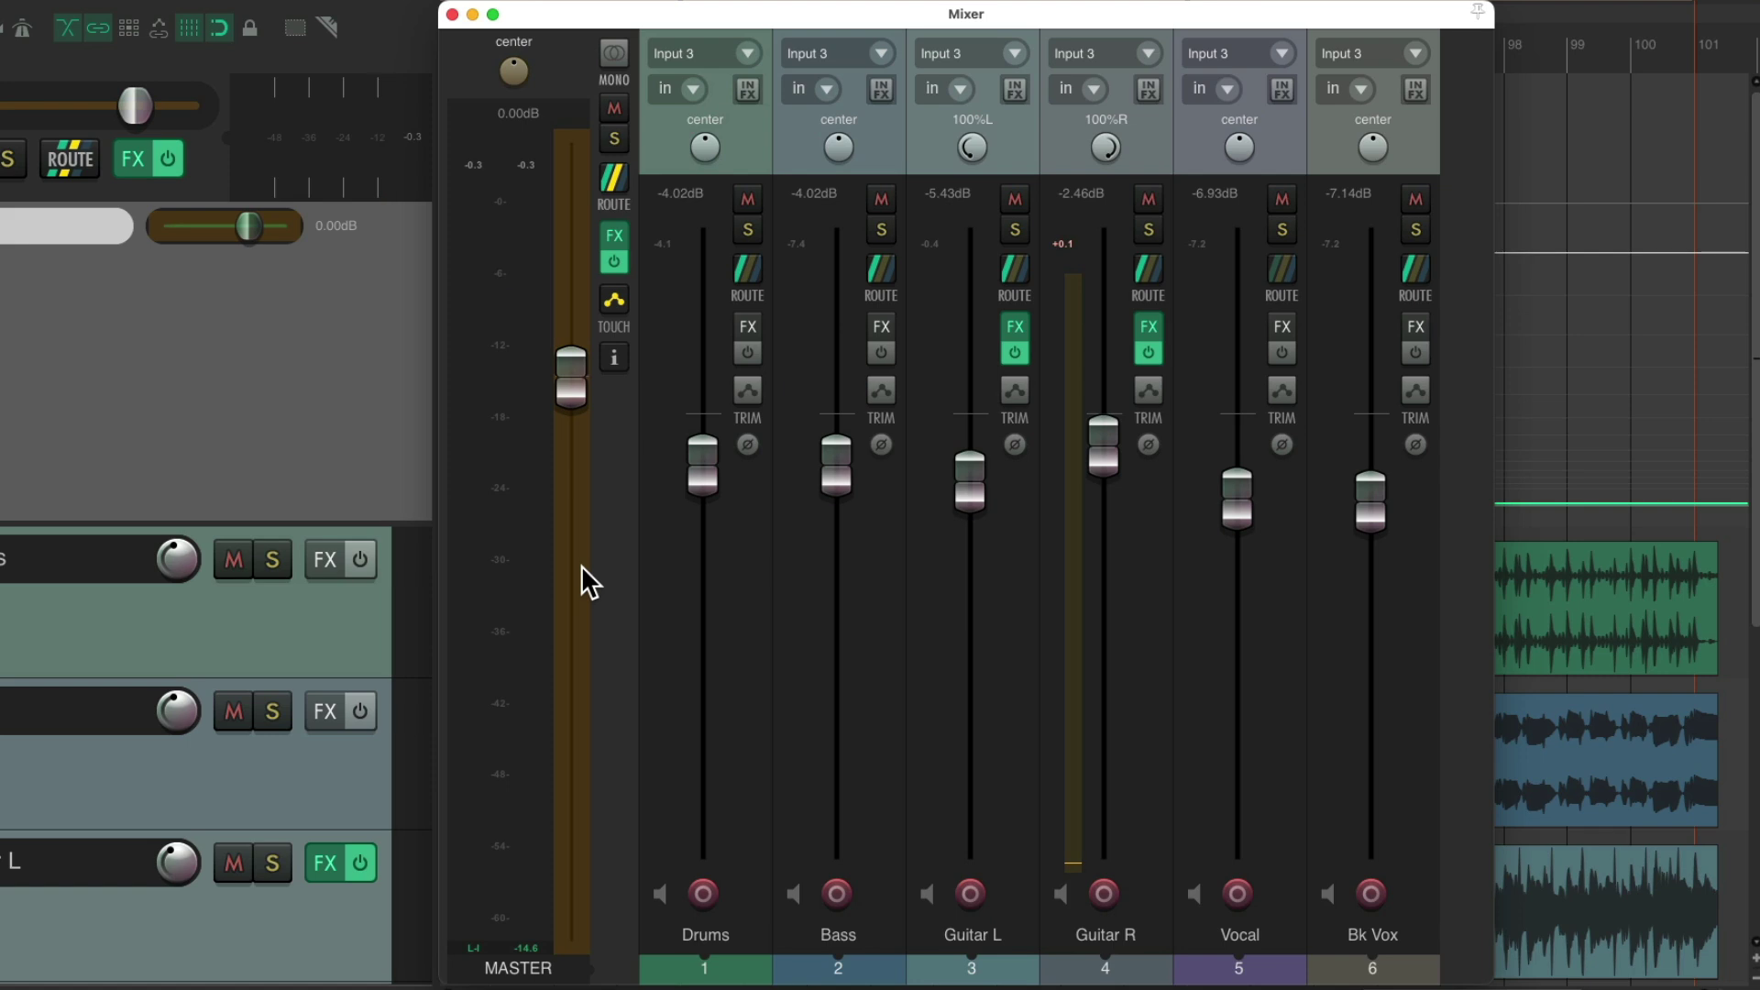
key("ctrl+m")
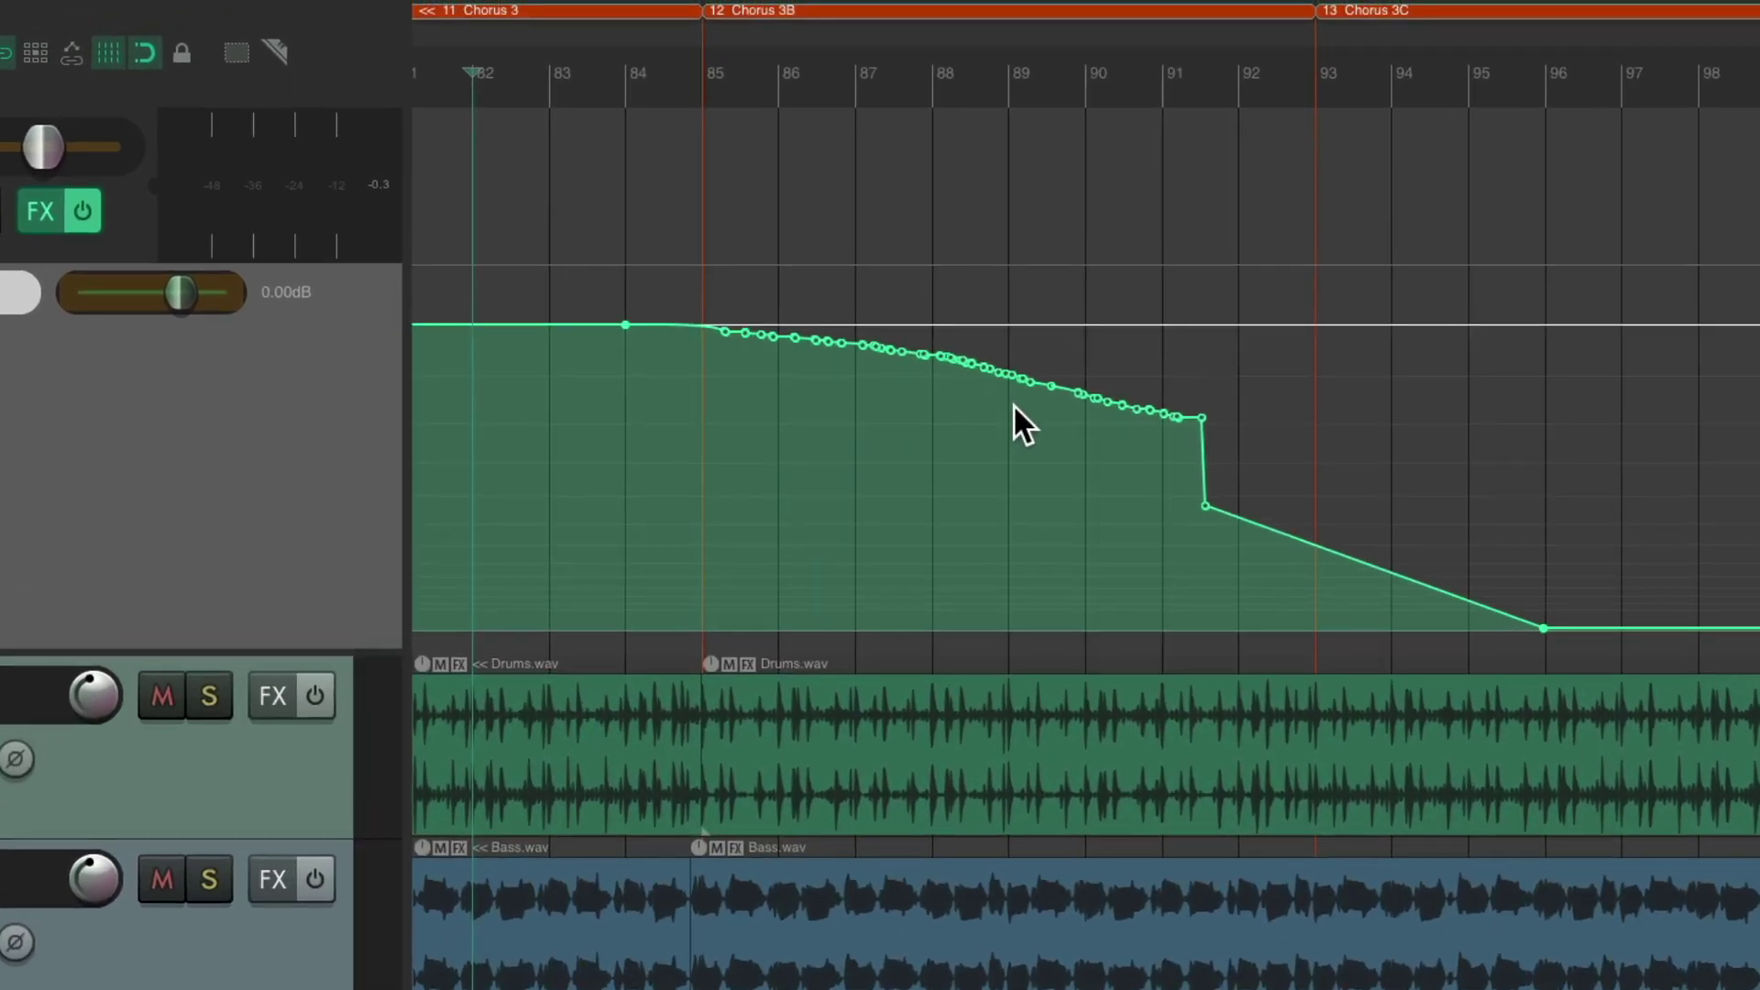
Step: Undo the recorded Touch points, slightly reduce the fade curve's bend, and play it back
key("ctrl+z")
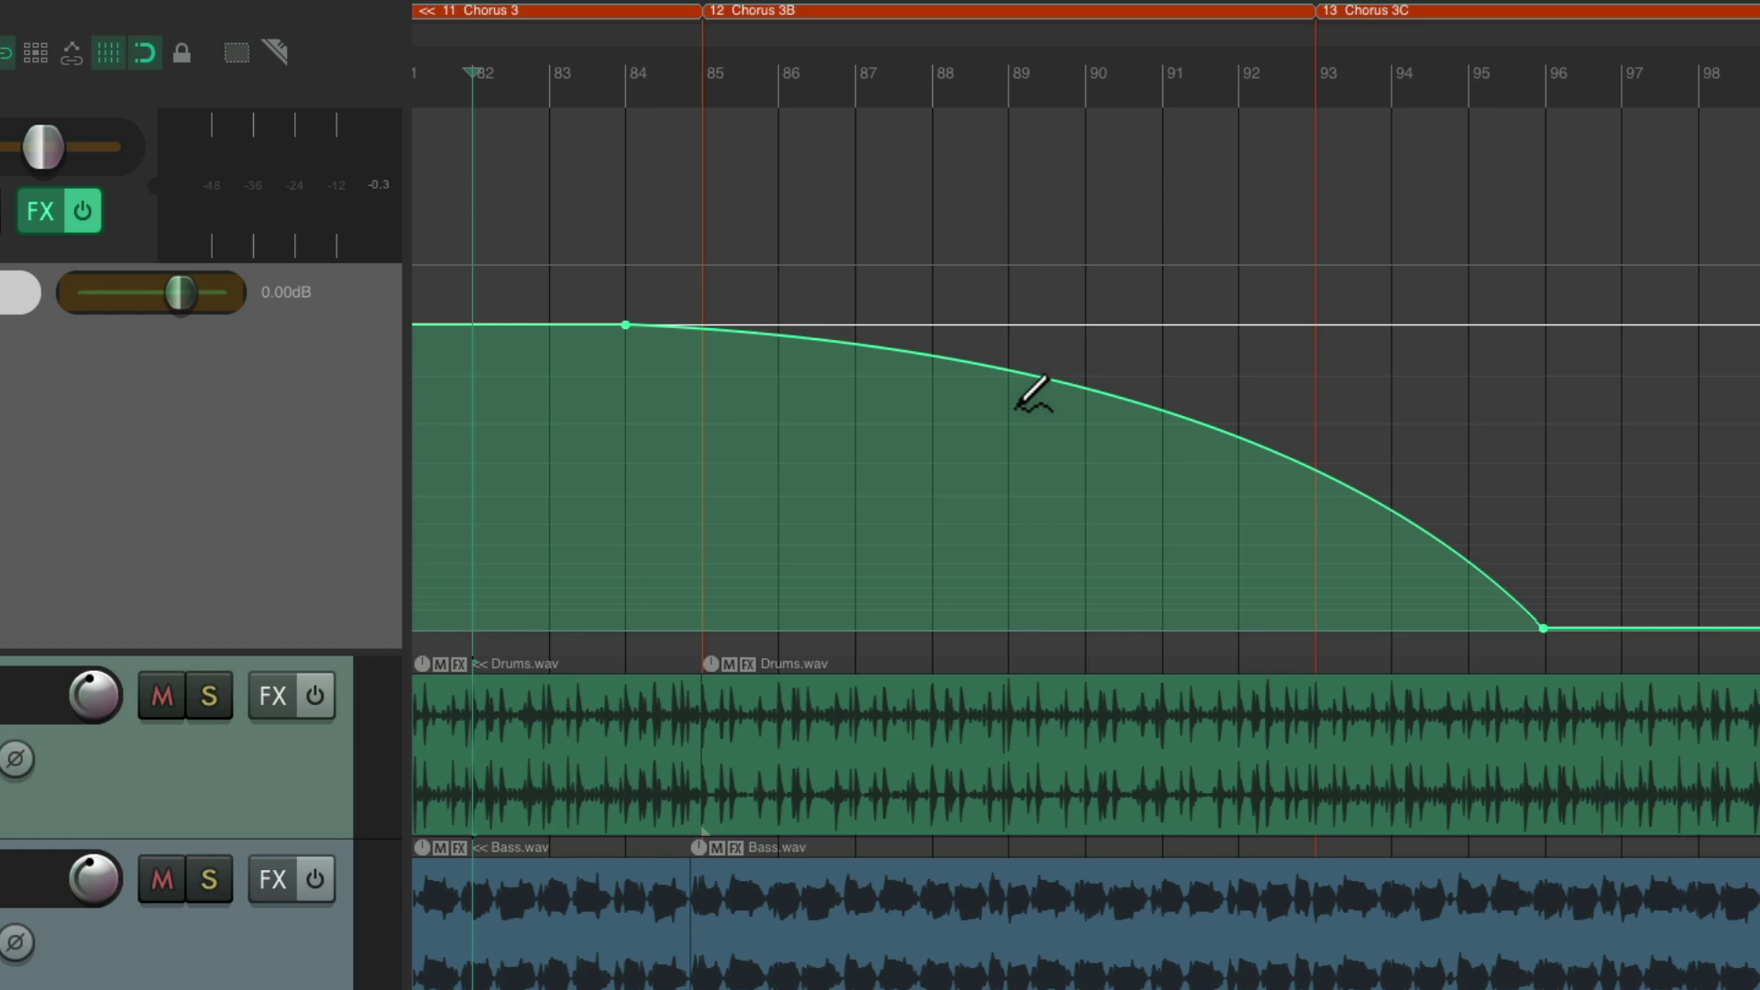
key("ctrl+shift+z")
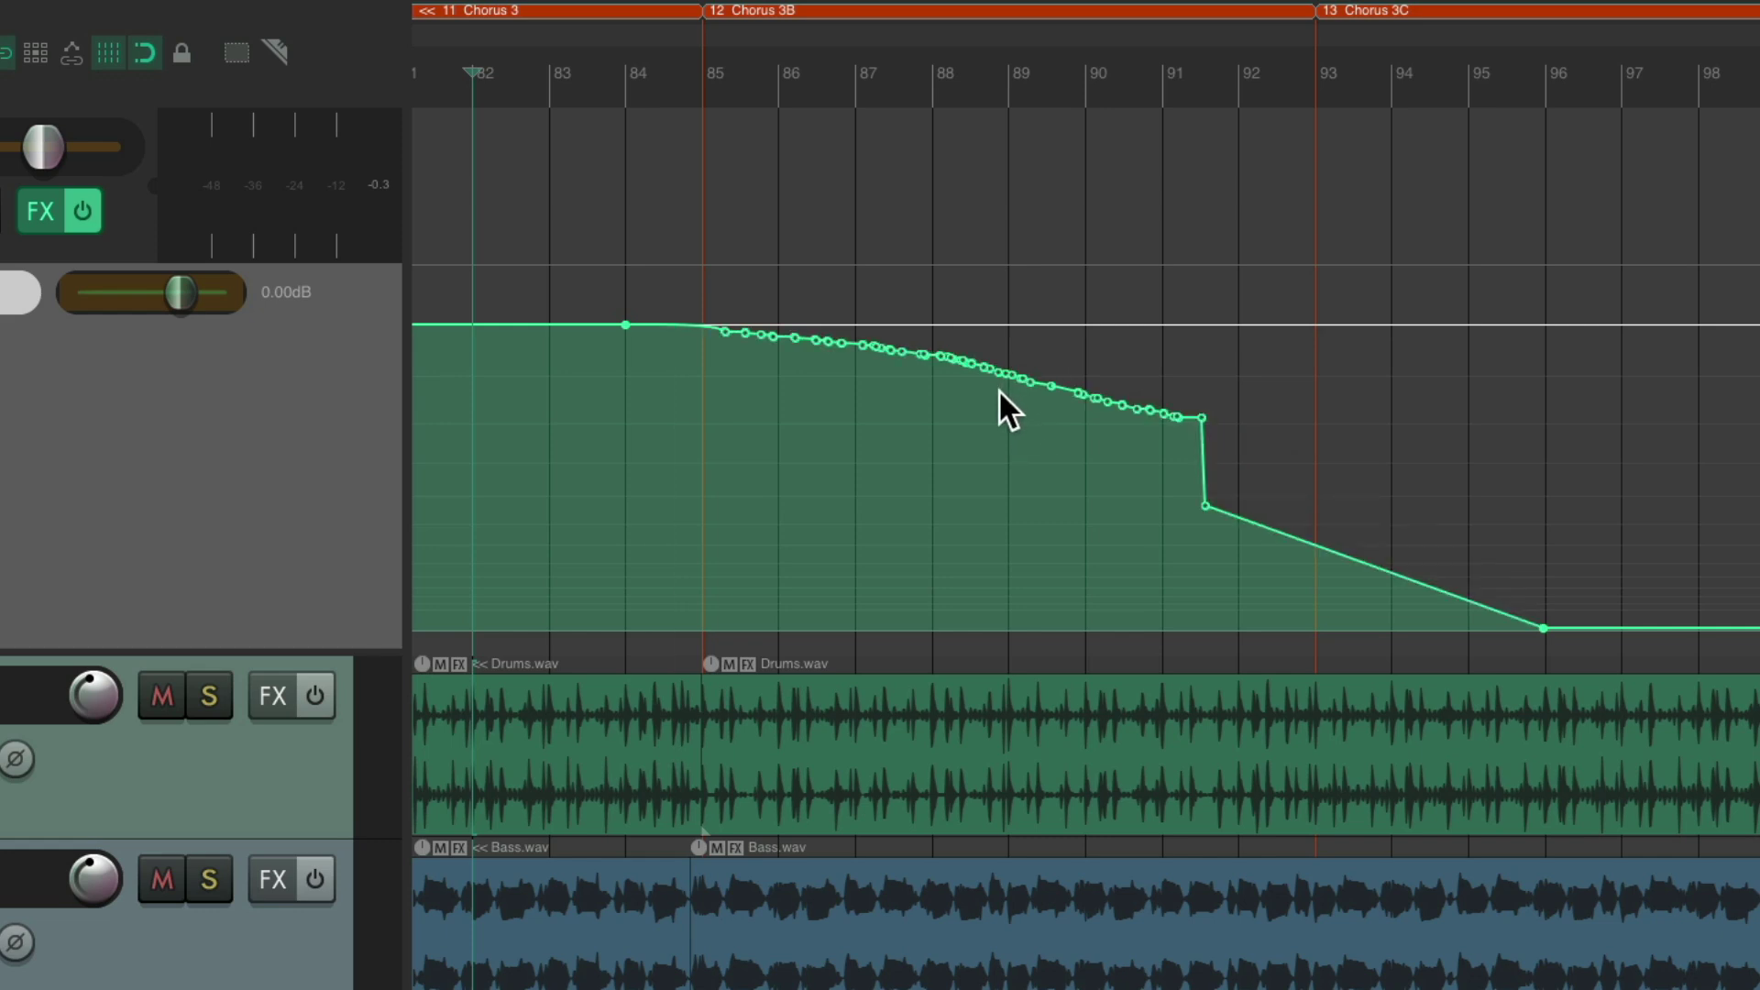
key("ctrl+z")
key("ctrl+shift+z")
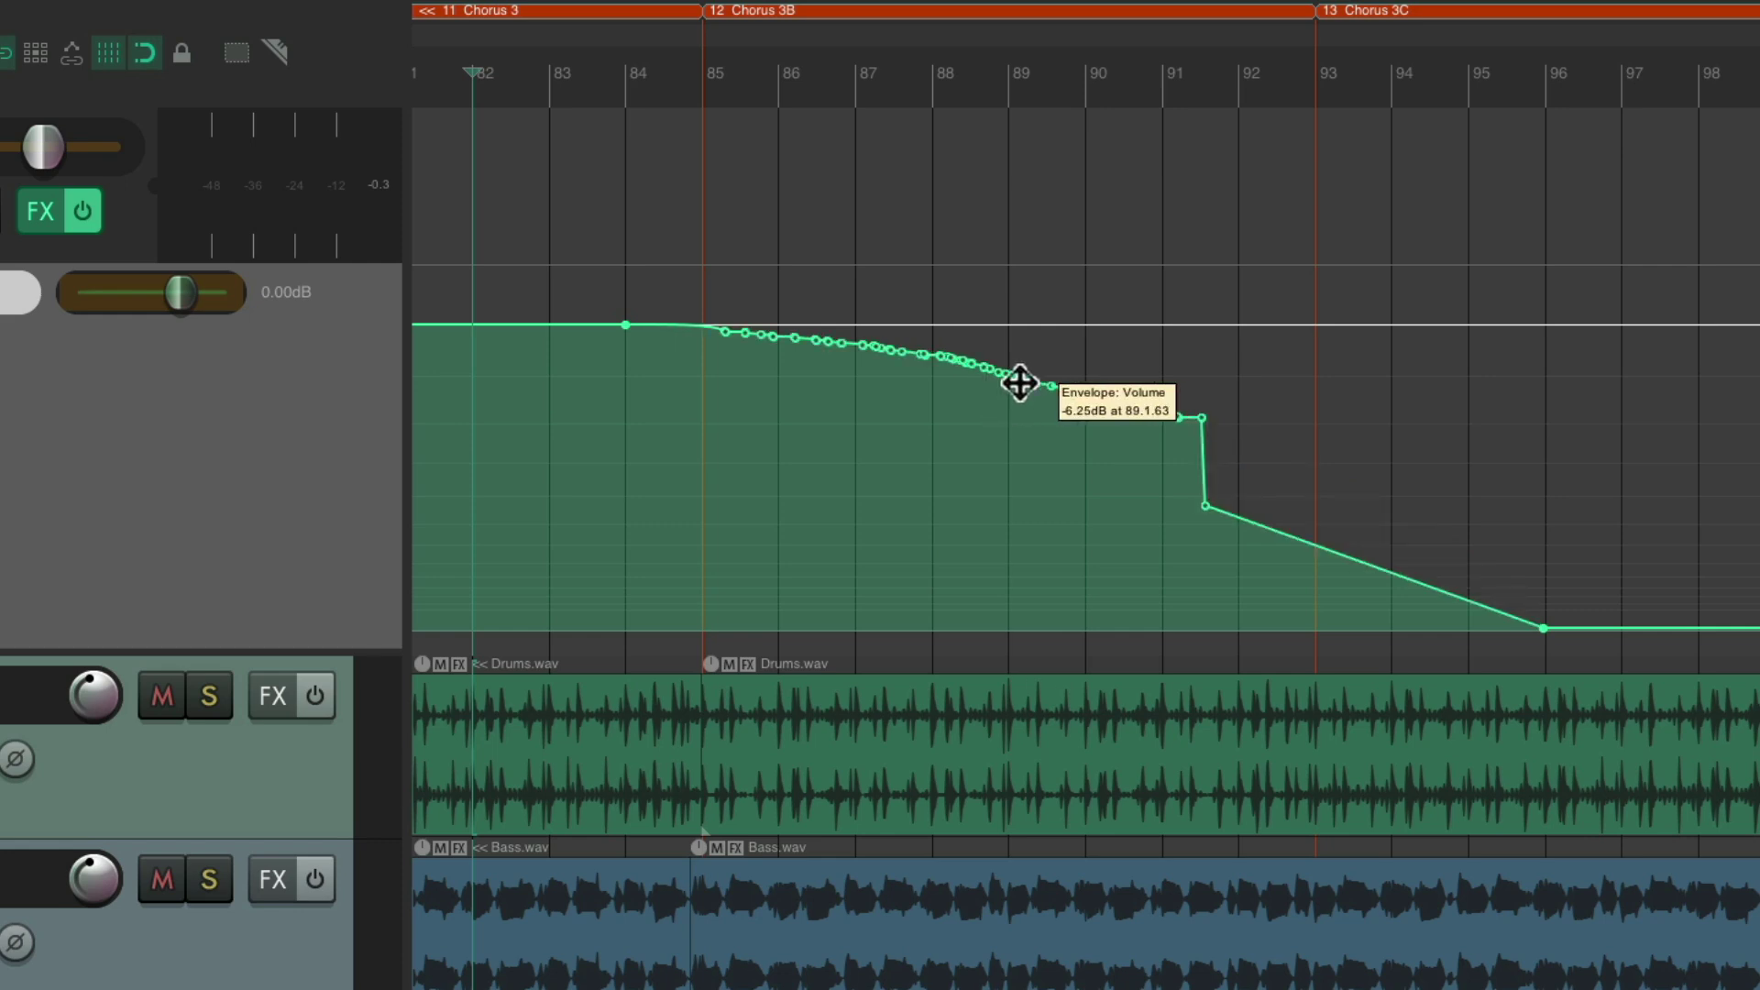
key("ctrl+z")
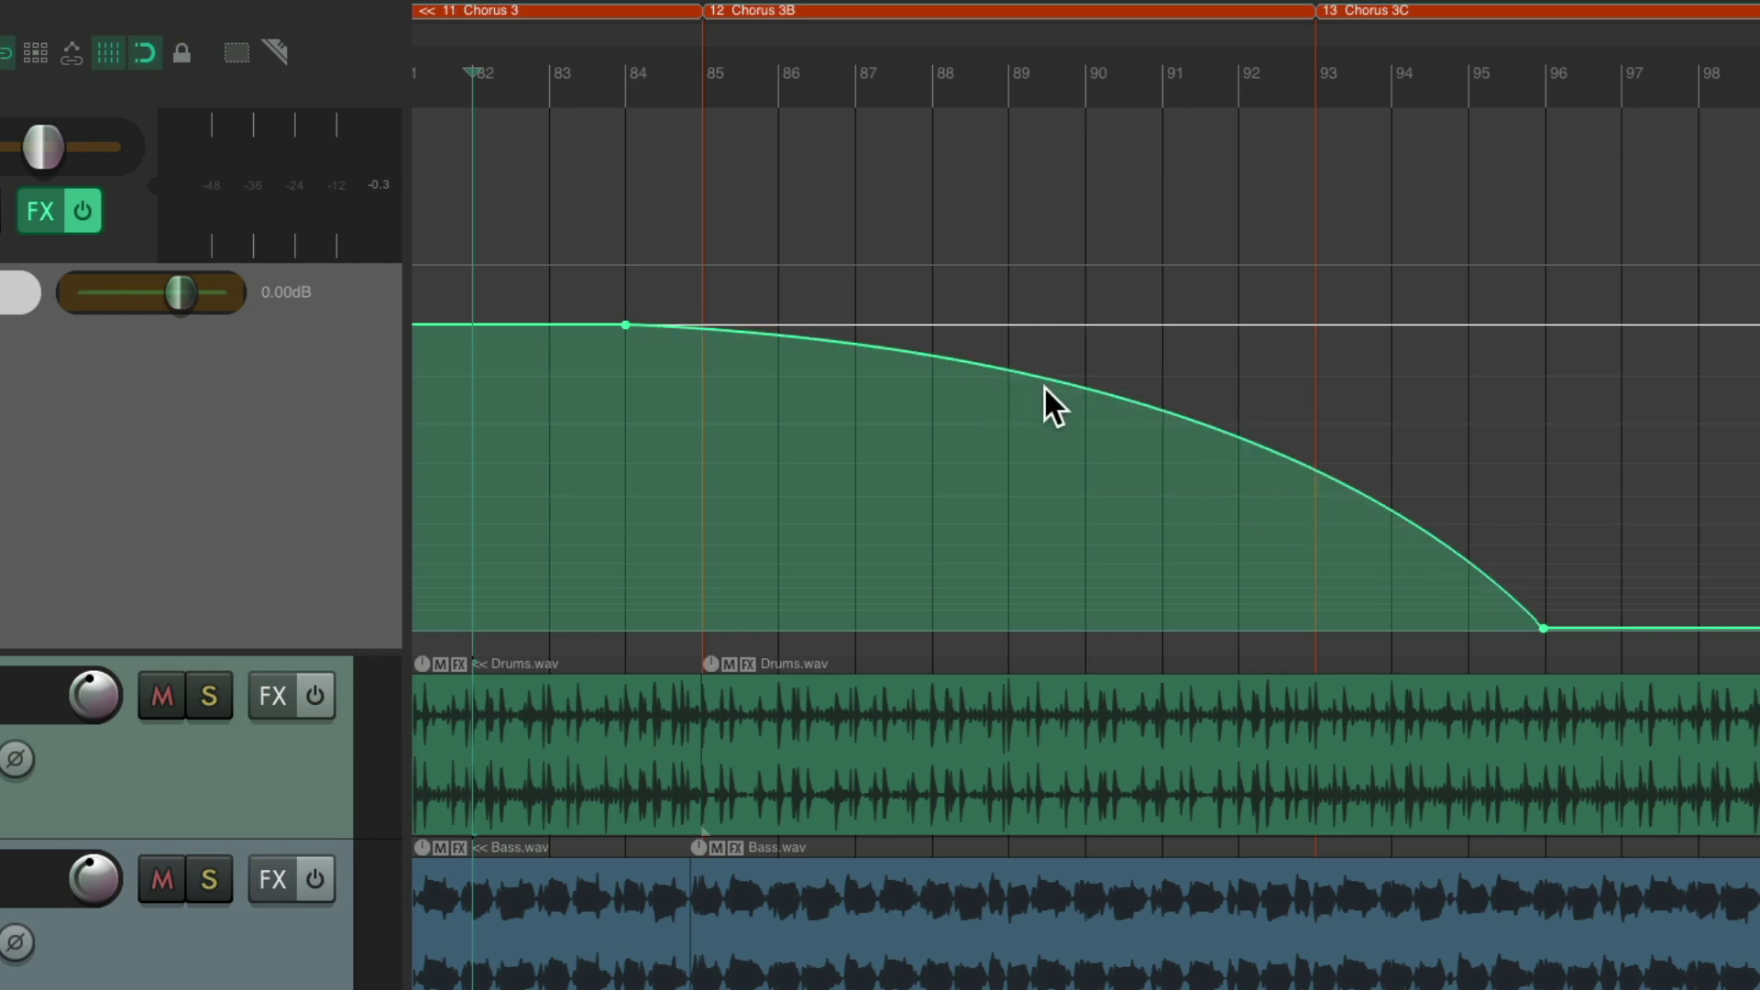
left_click_drag(1027, 376, 1027, 392)
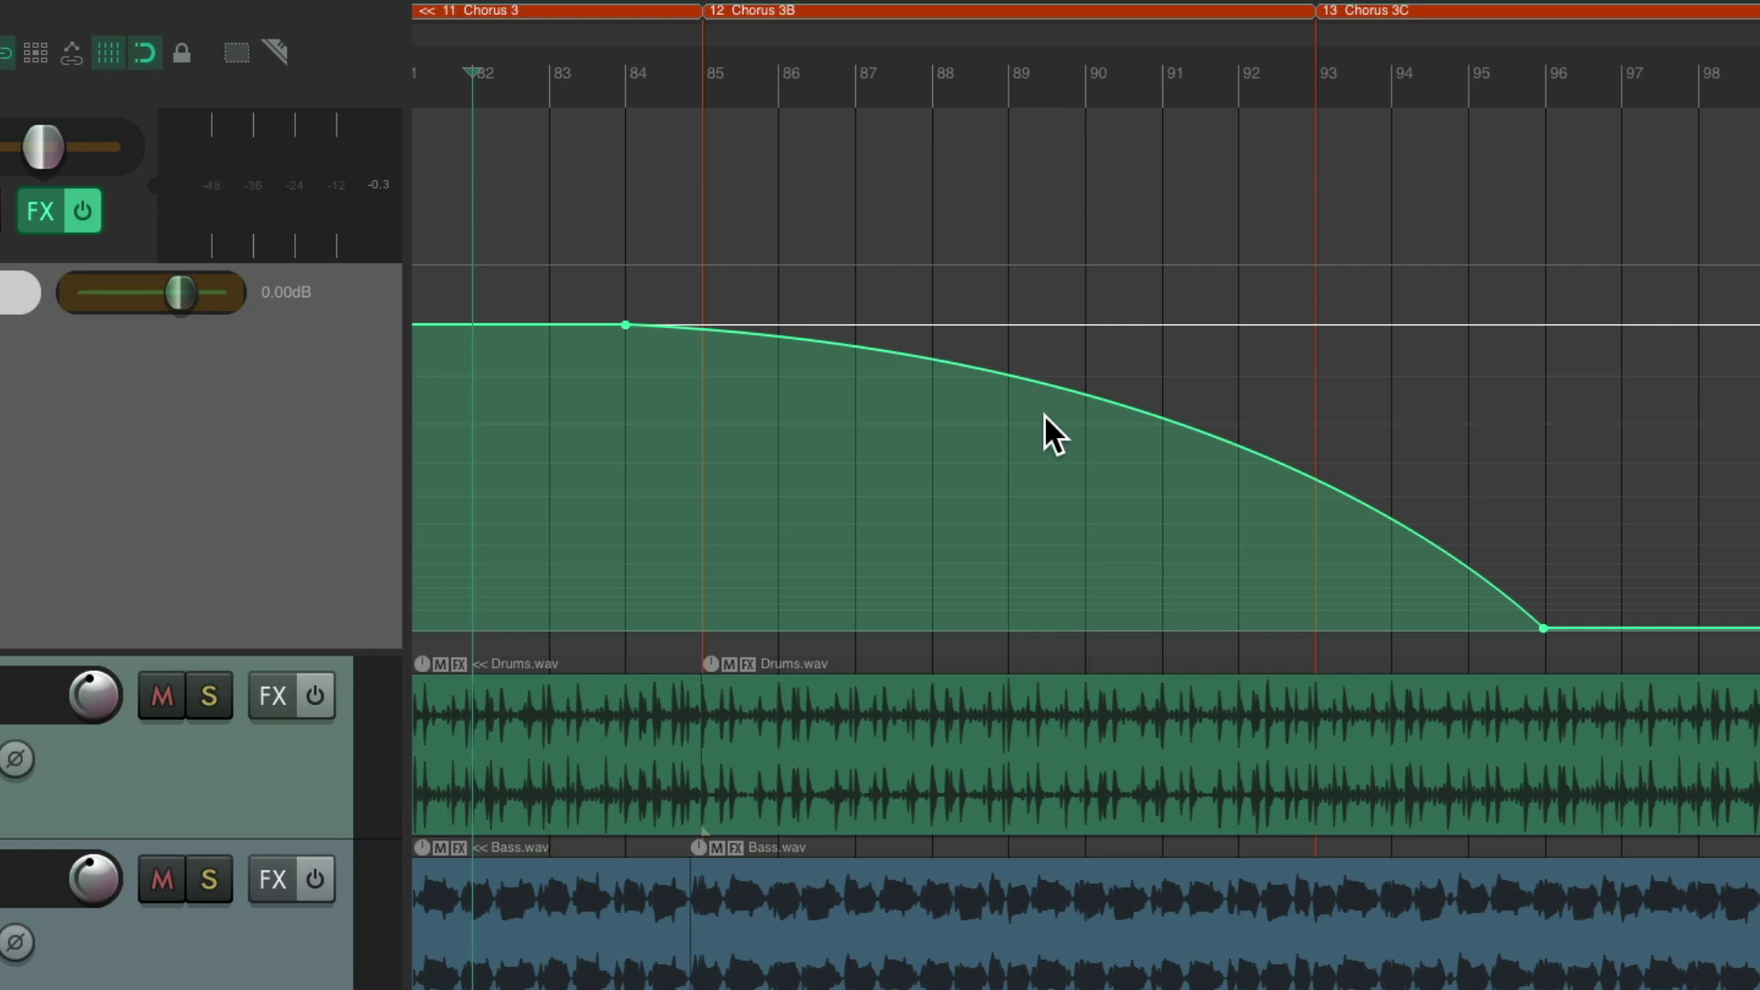
key("space")
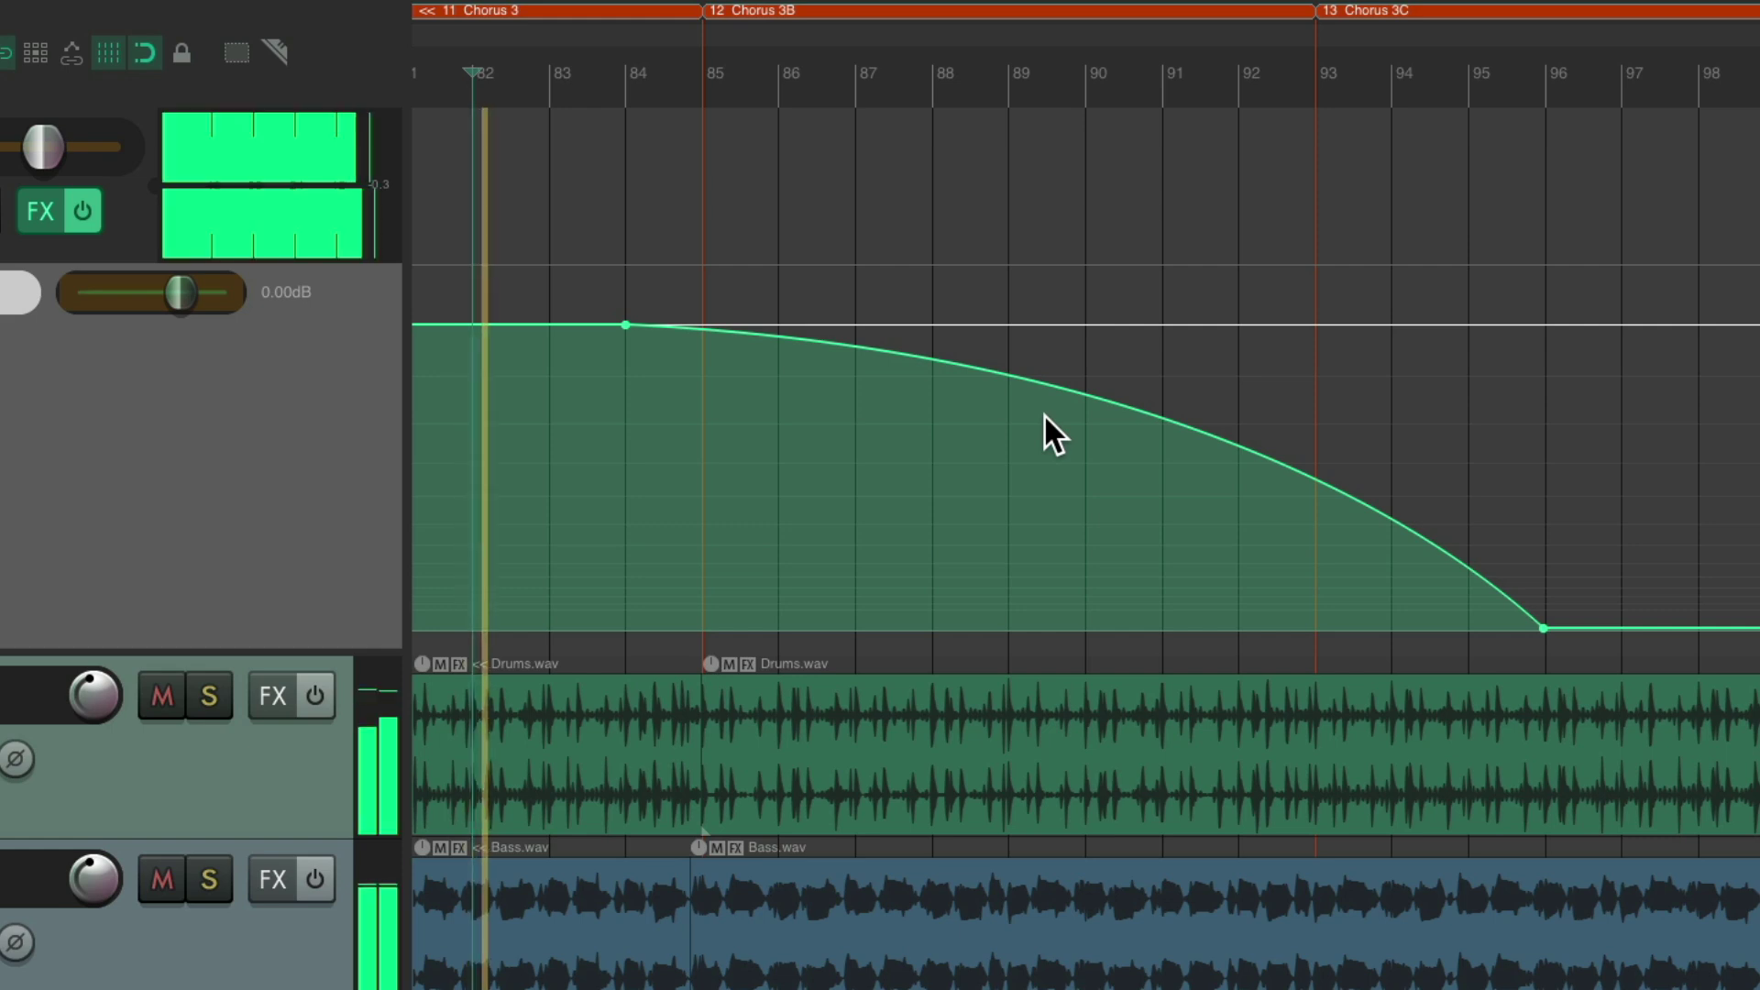